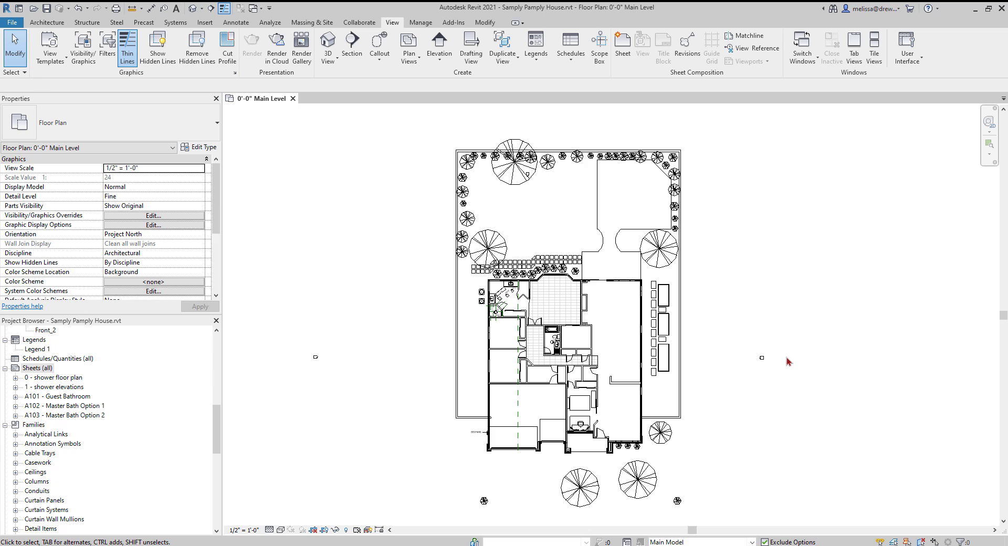
Step: Draw a horizontal section line across the house from its left to its right side
scroll(82, 423, "up", 1)
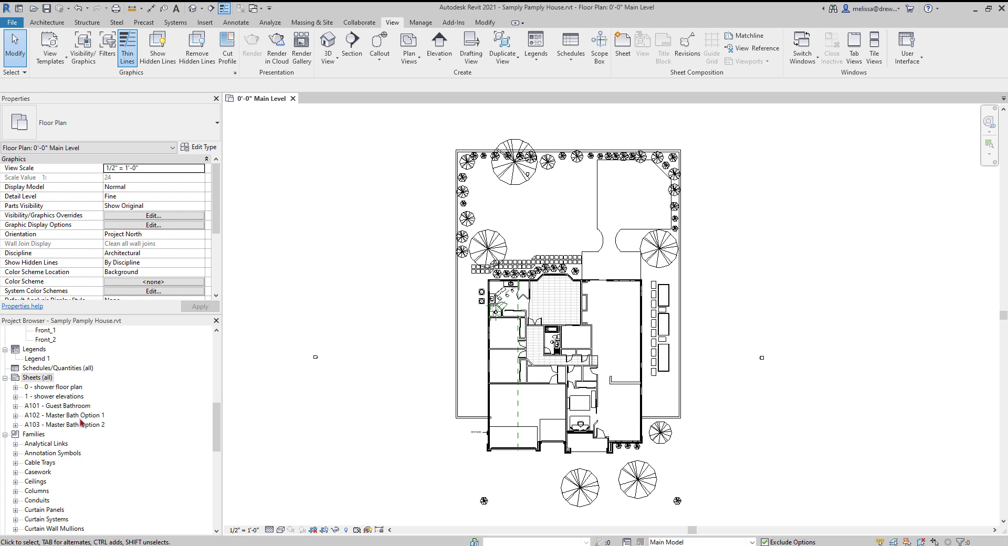
scroll(82, 421, "up", 19)
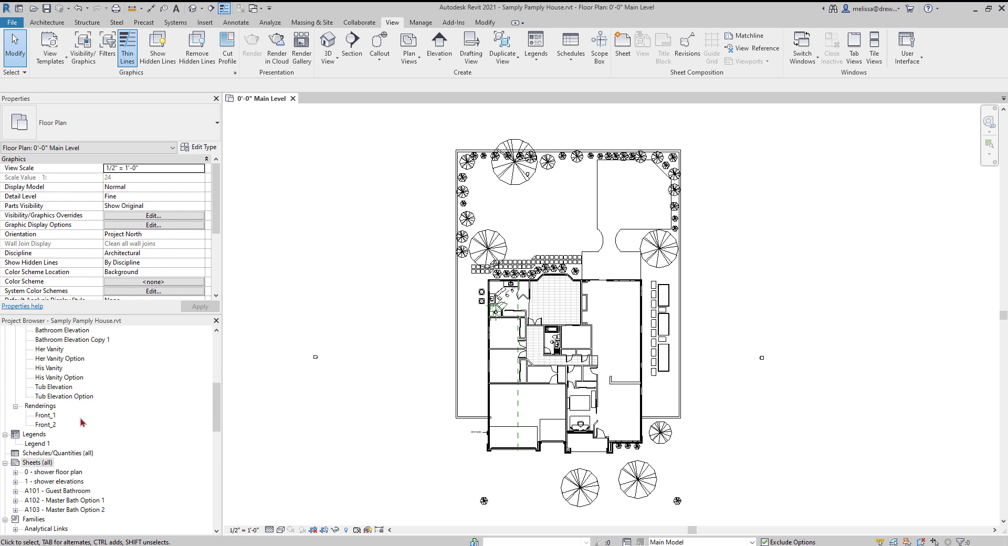
scroll(82, 419, "up", 12)
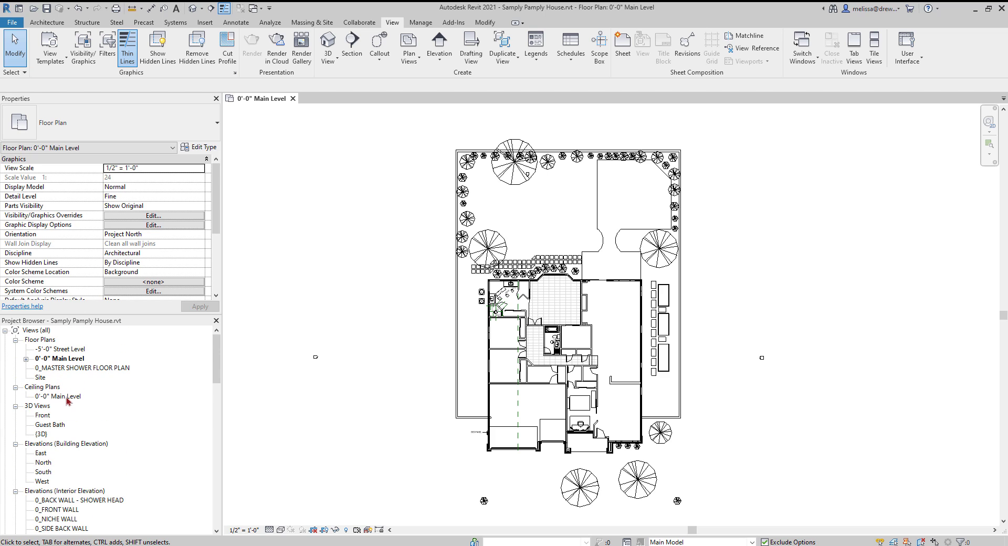
scroll(48, 462, "down", 3)
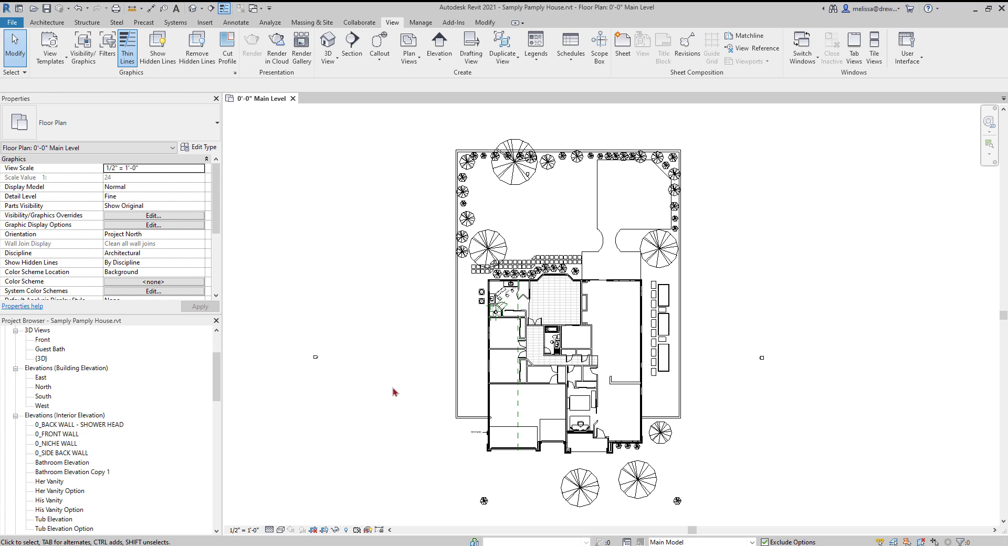
scroll(479, 403, "down", 2)
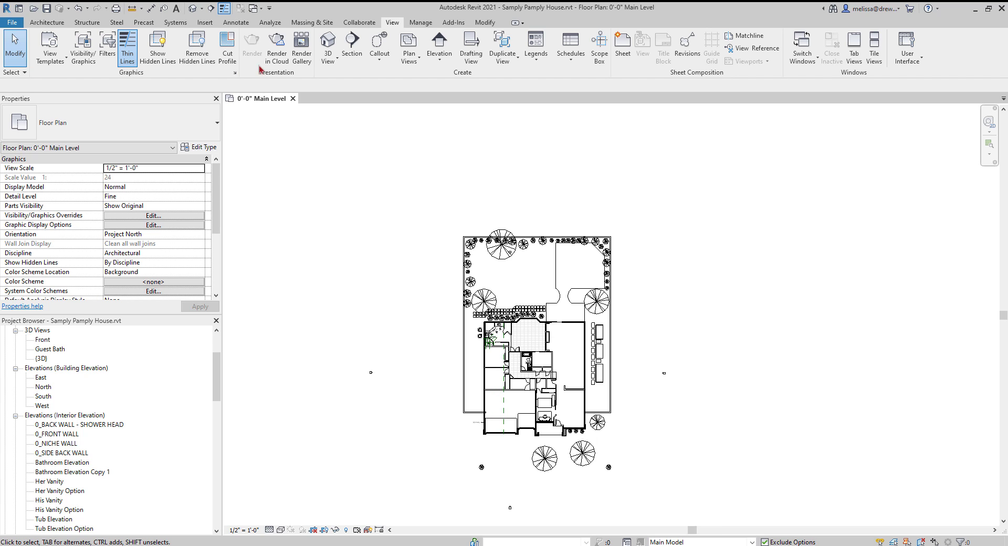
left_click(214, 9)
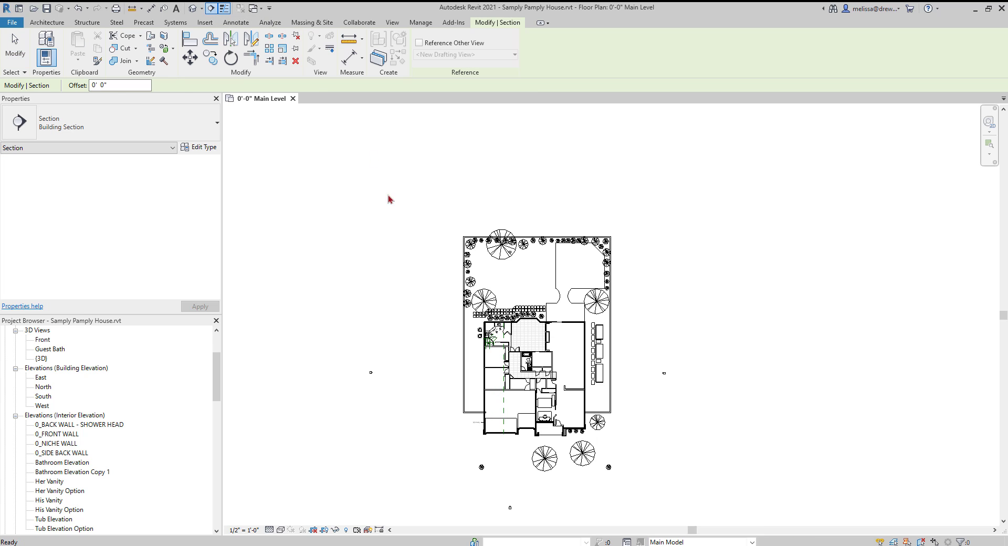
left_click(414, 360)
left_click(655, 360)
key("Escape")
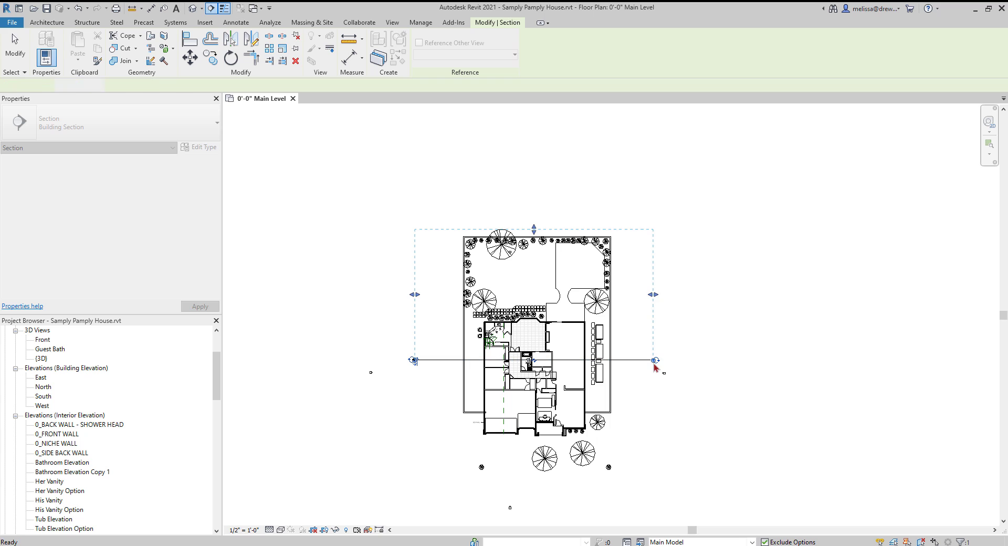
key("Escape")
scroll(418, 358, "up", 5)
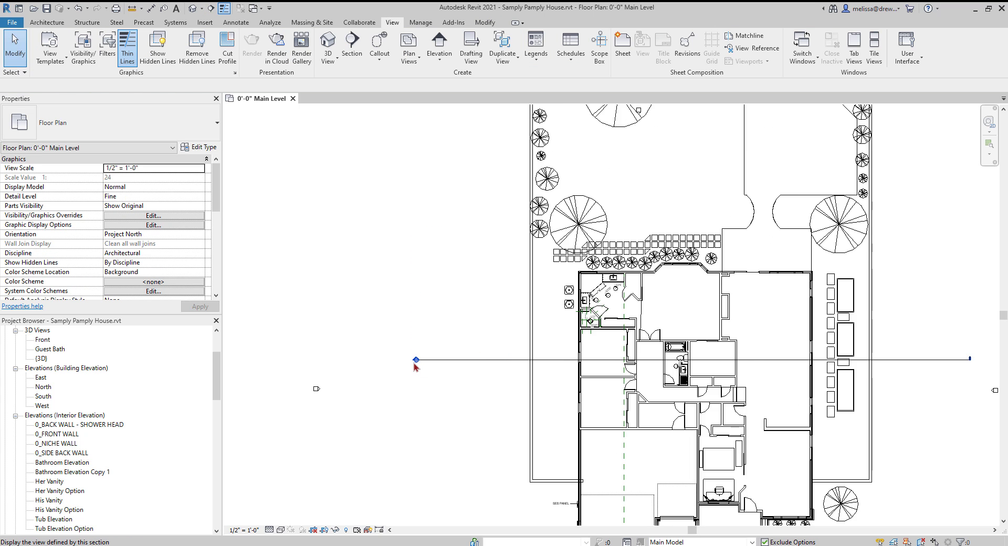
Step: Open Section 1 and drag its crop region's bottom edge further down
double_click(418, 358)
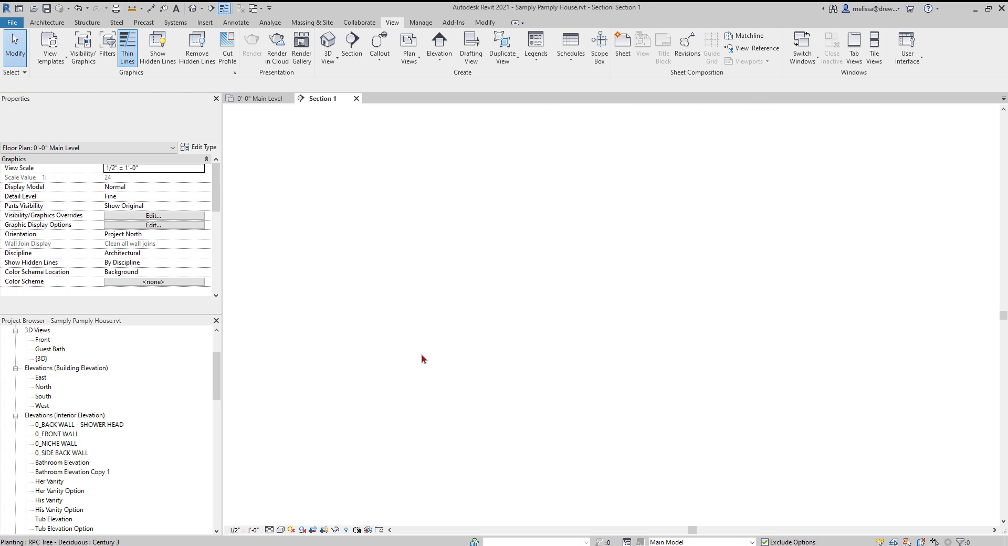
middle_click_drag(636, 433, 572, 408)
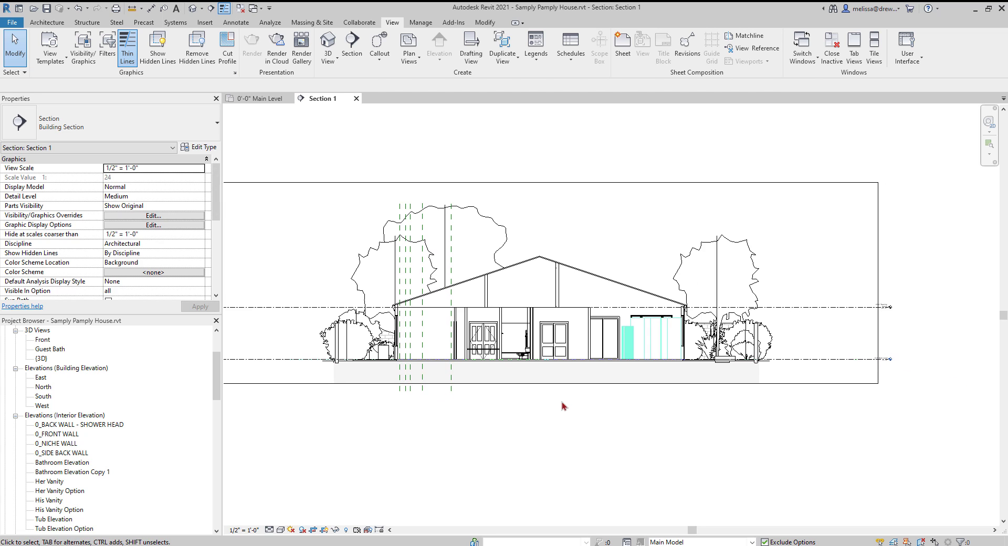
middle_click_drag(727, 406, 574, 398)
scroll(708, 415, "up", 2)
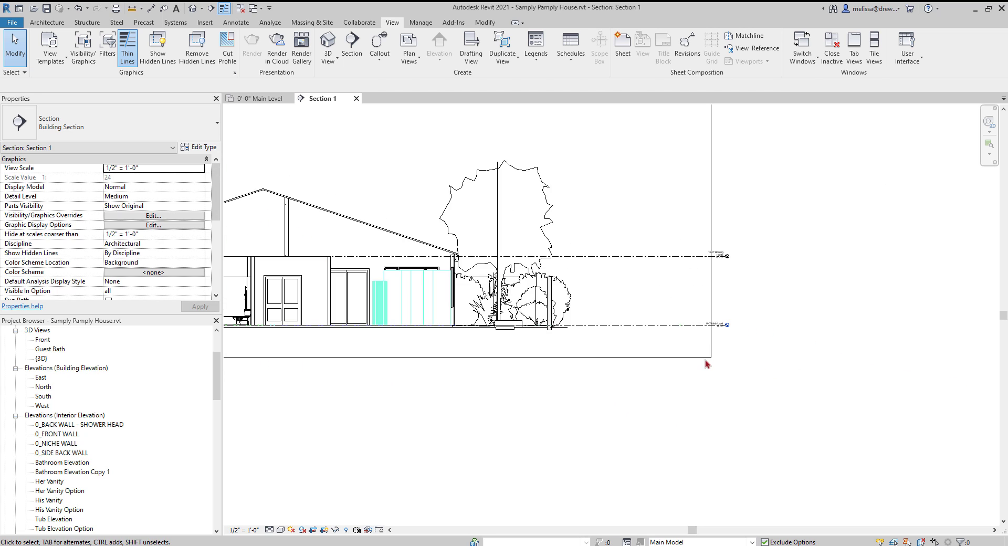
left_click(703, 359)
scroll(703, 359, "down", 2)
left_click_drag(450, 364, 451, 416)
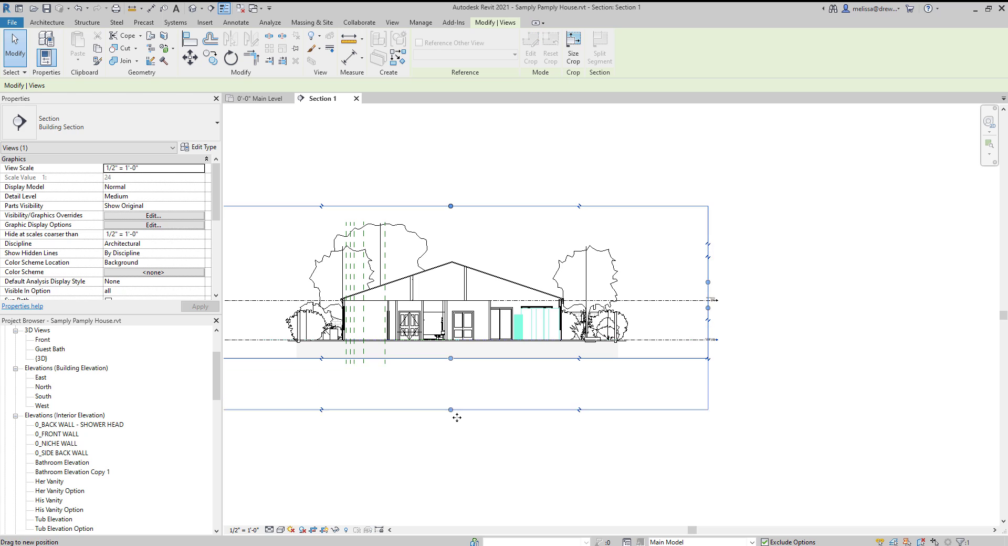
scroll(753, 363, "up", 6)
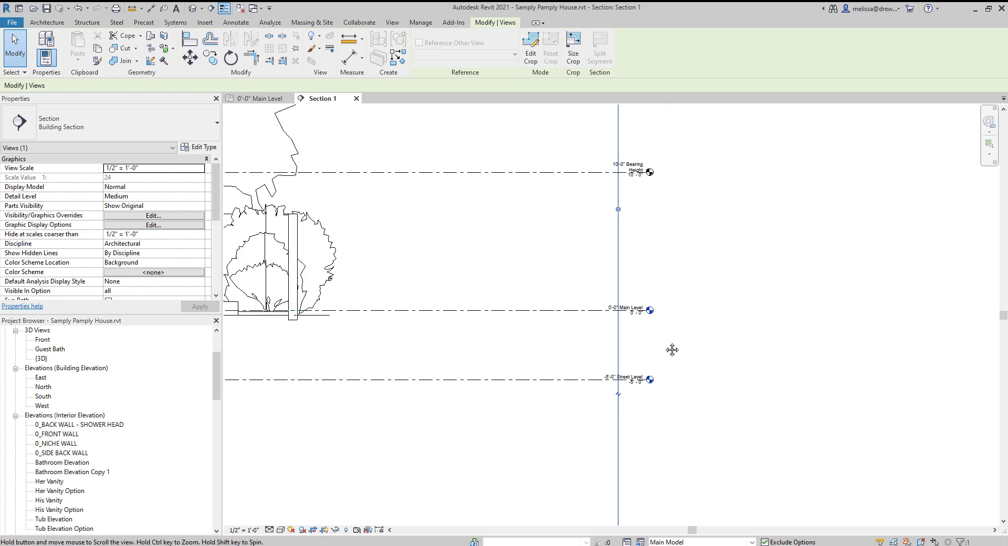
Step: Return to the 0'-0" Main Level floor plan through the section's Main Level head
middle_click_drag(639, 361, 625, 380)
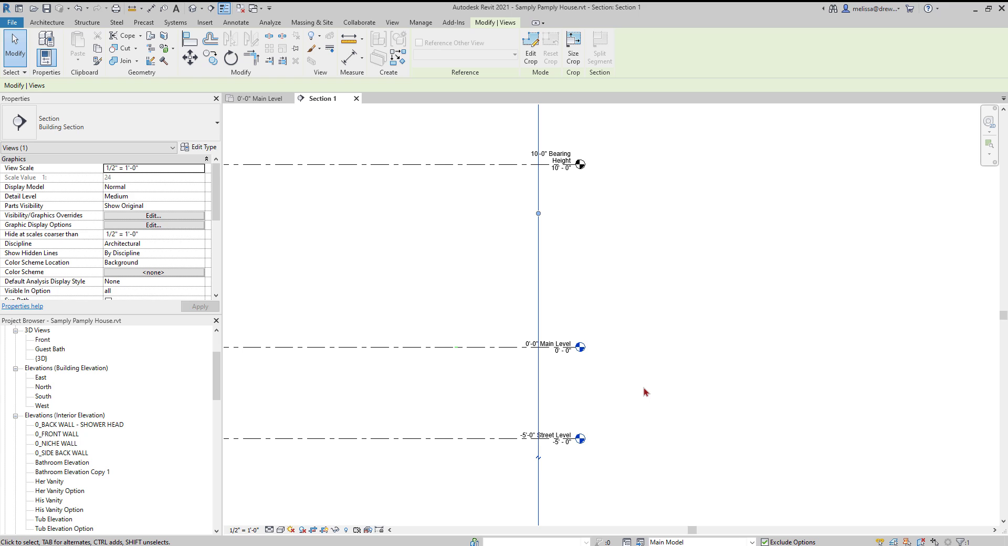
scroll(643, 388, "down", 3)
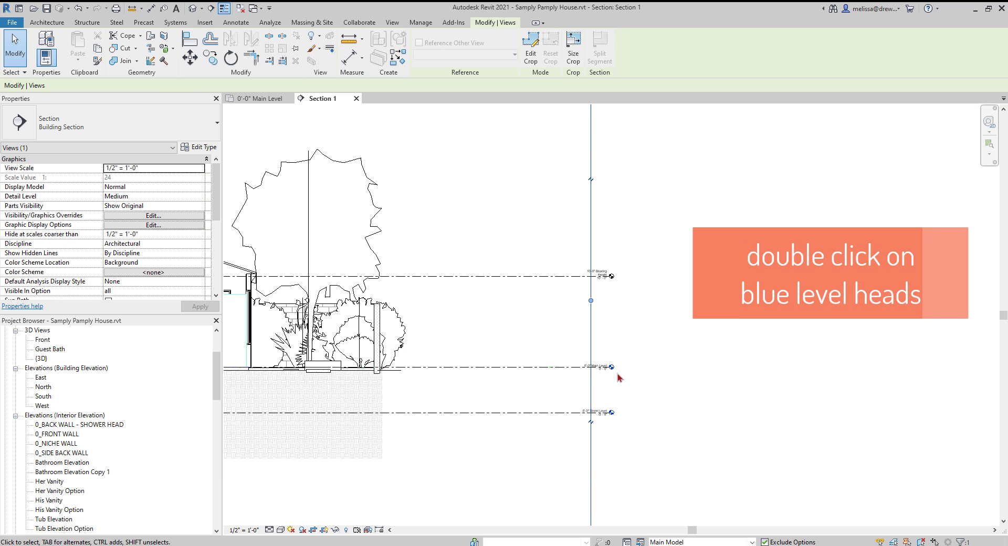
scroll(614, 373, "up", 3)
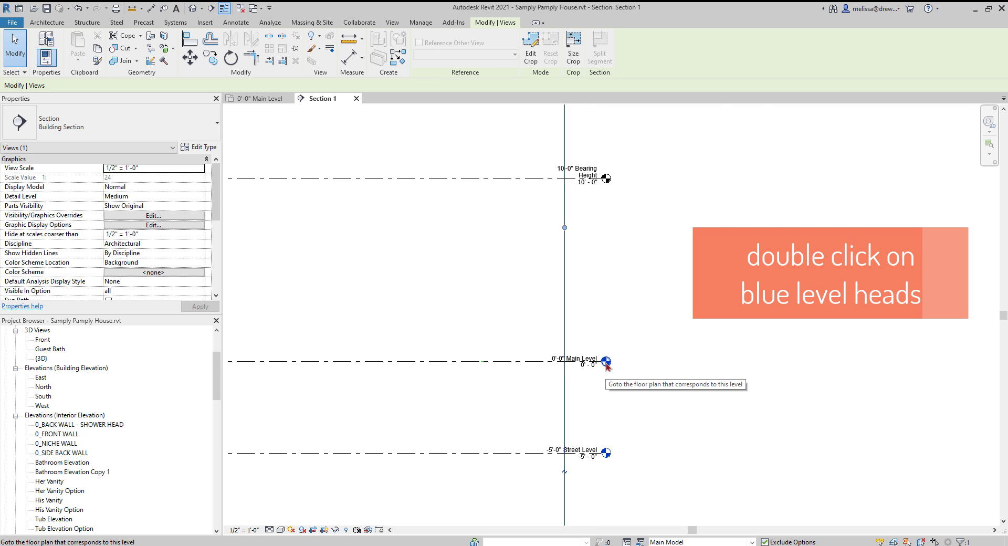
double_click(606, 362)
Step: Reopen Section 1 from the plan and zoom out to show the whole house across three levels
scroll(607, 371, "down", 5)
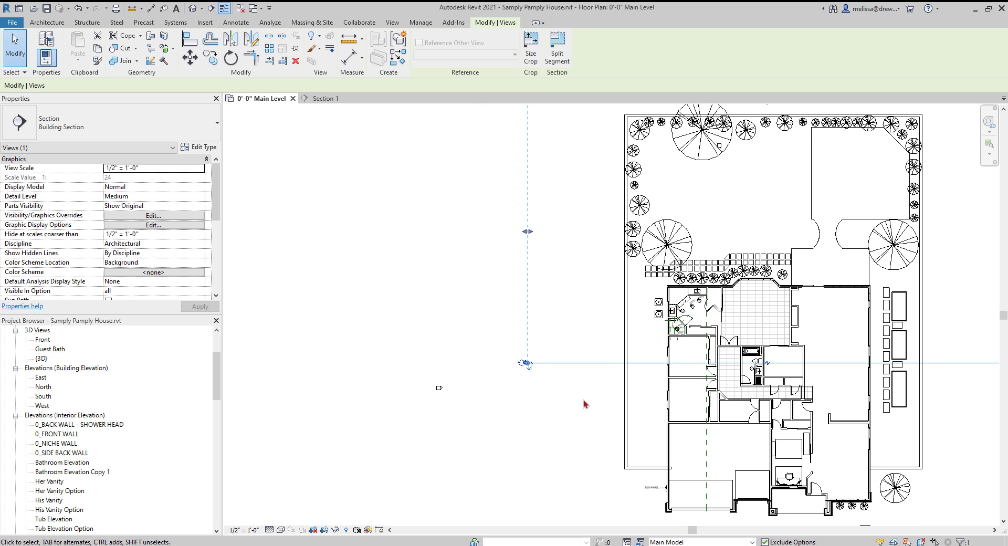
scroll(392, 401, "down", 2)
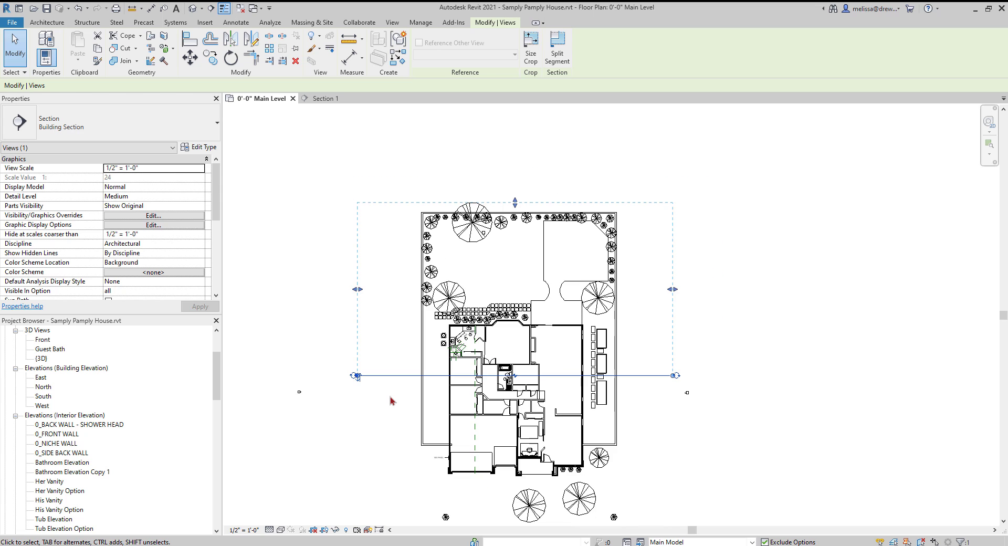
key("Escape")
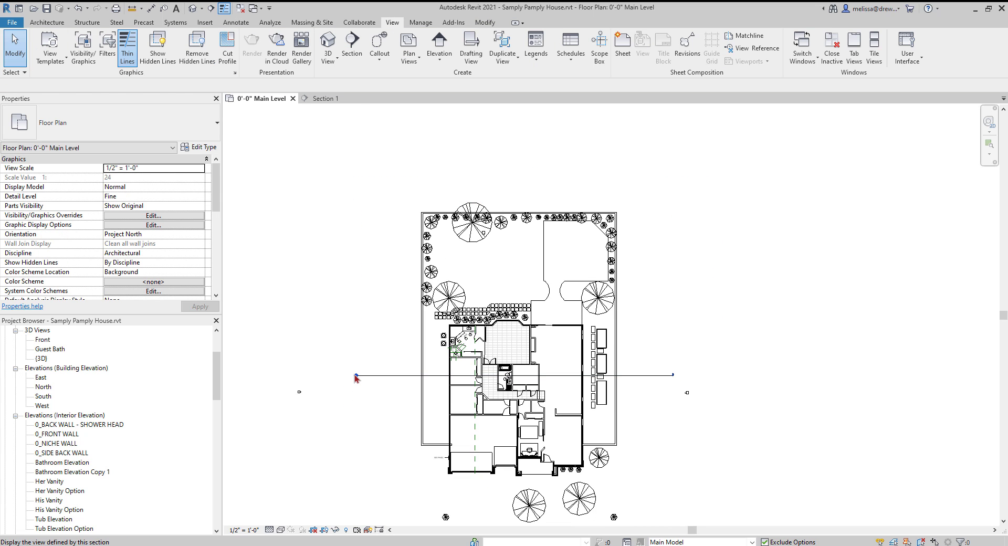
double_click(356, 375)
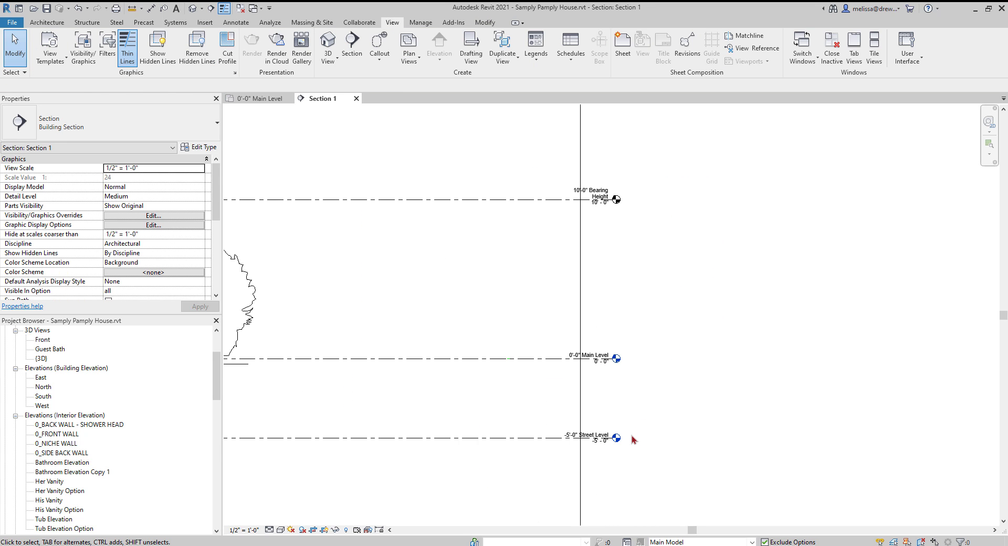
scroll(598, 459, "up", 2)
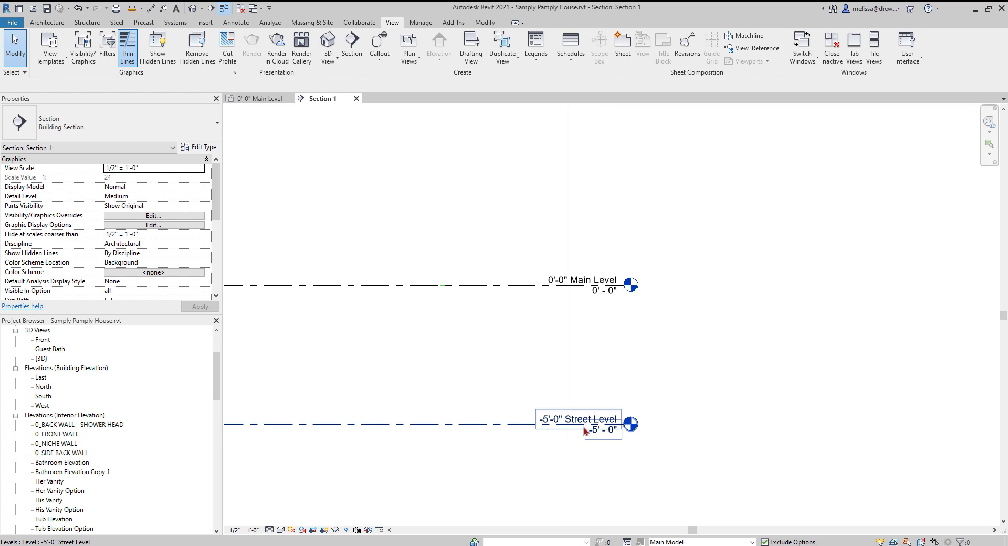
scroll(590, 437, "up", 2)
scroll(601, 417, "down", 4)
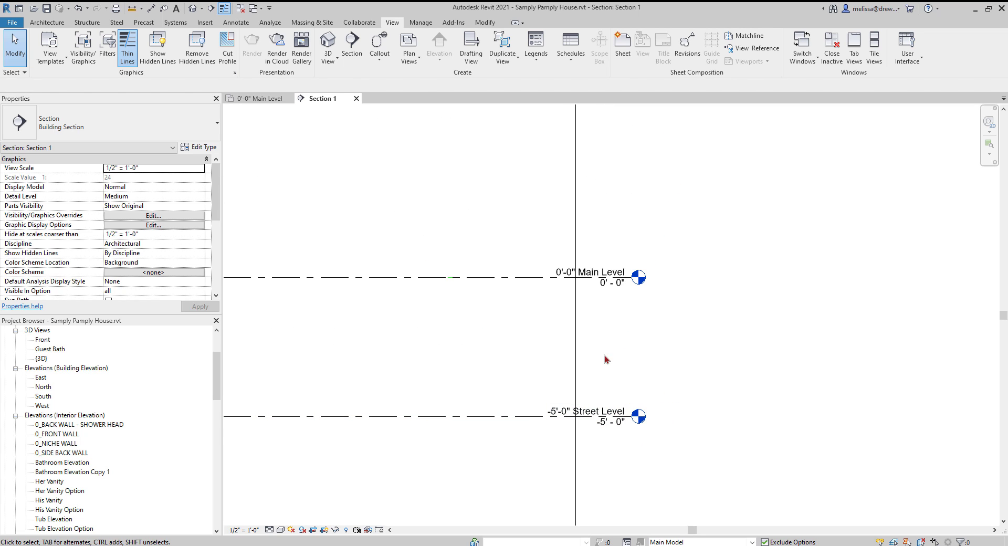
scroll(615, 288, "down", 4)
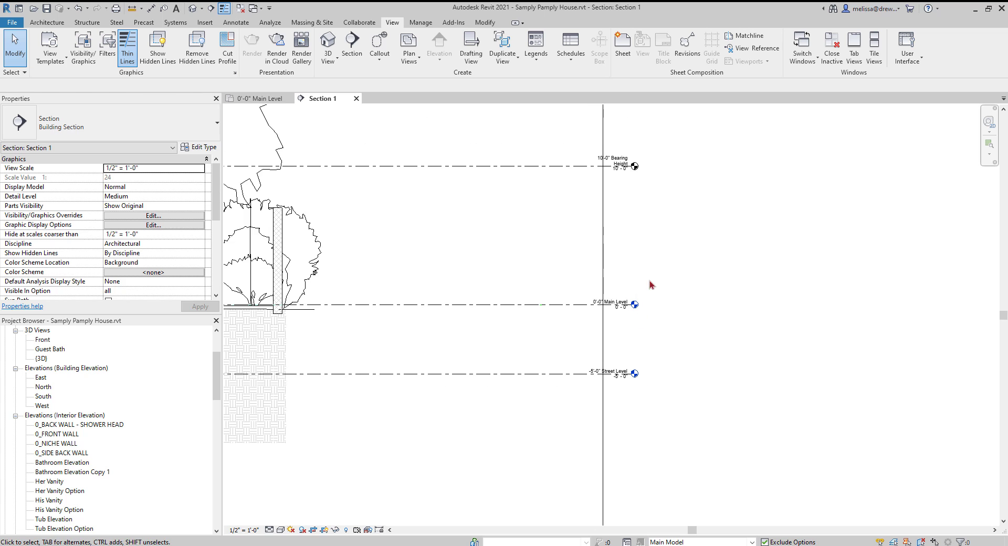
scroll(633, 164, "up", 1)
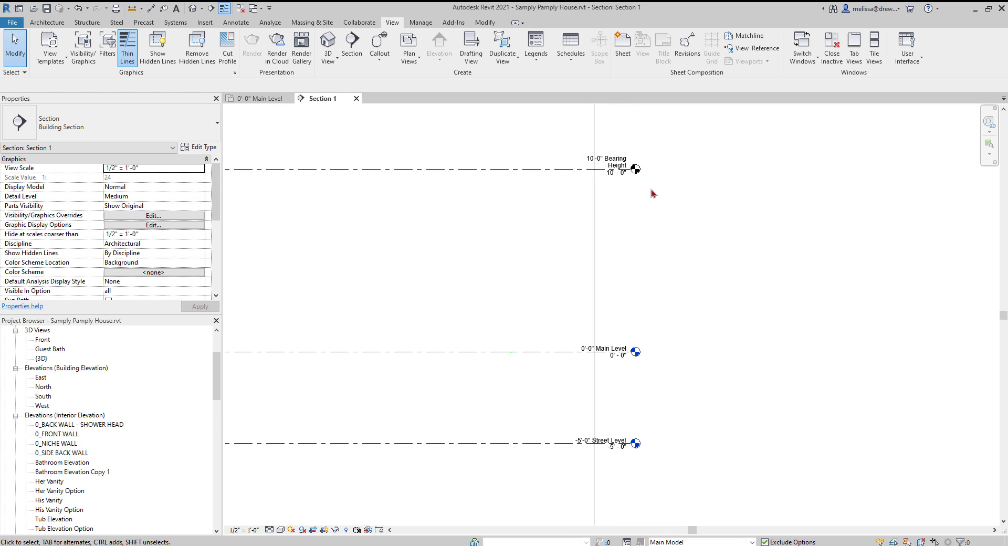
scroll(713, 273, "down", 2)
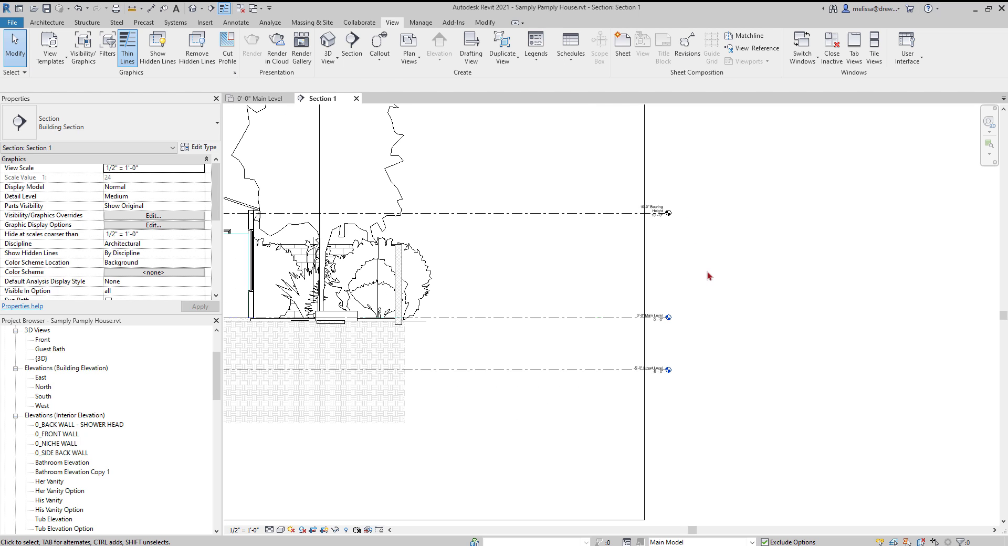
middle_click_drag(415, 243, 631, 312)
scroll(791, 254, "down", 3)
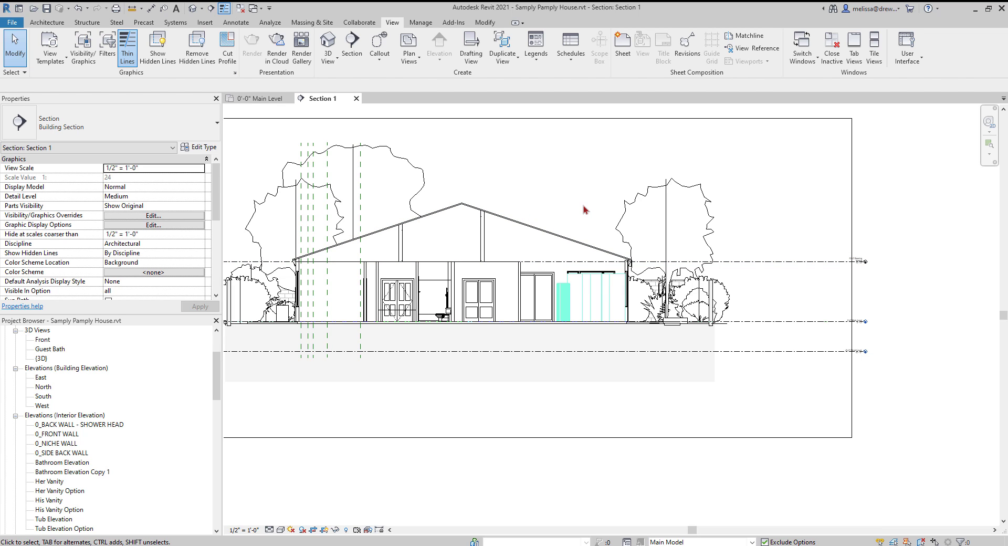
middle_click_drag(557, 186, 609, 248)
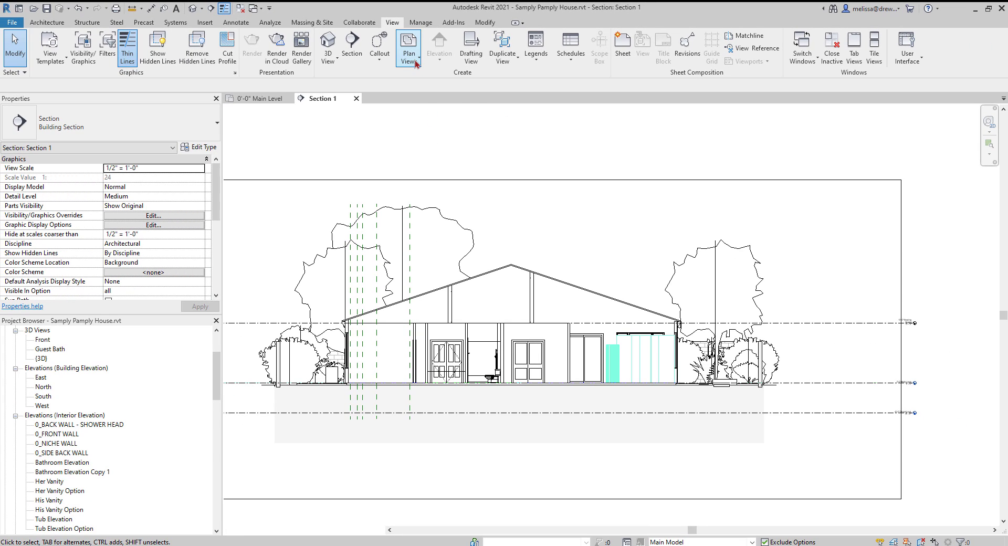
Step: Start a new floor plan view from Plan Views > Floor Plan
left_click(415, 63)
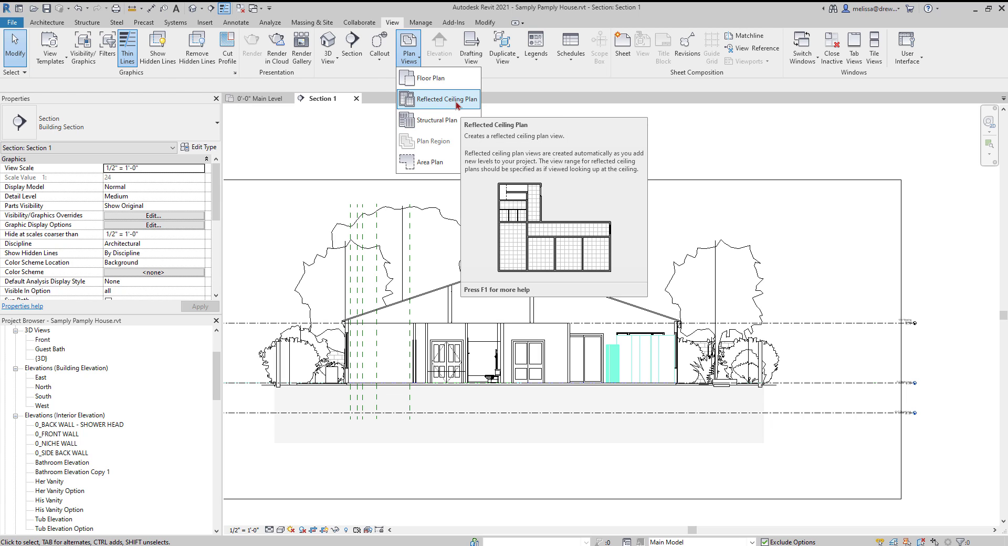
left_click(435, 81)
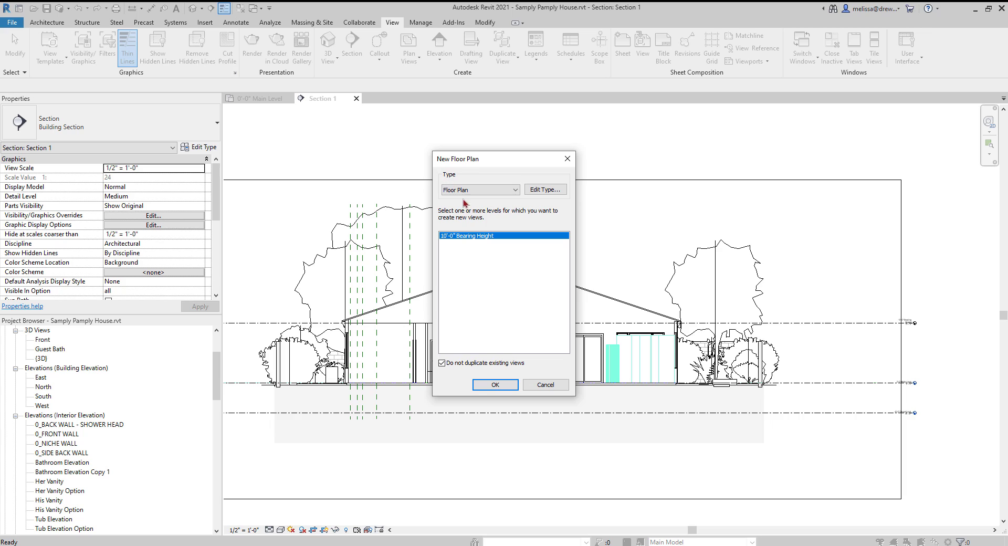
Step: Duplicate the Floor Plan view type as Floor Plan 2
left_click(514, 192)
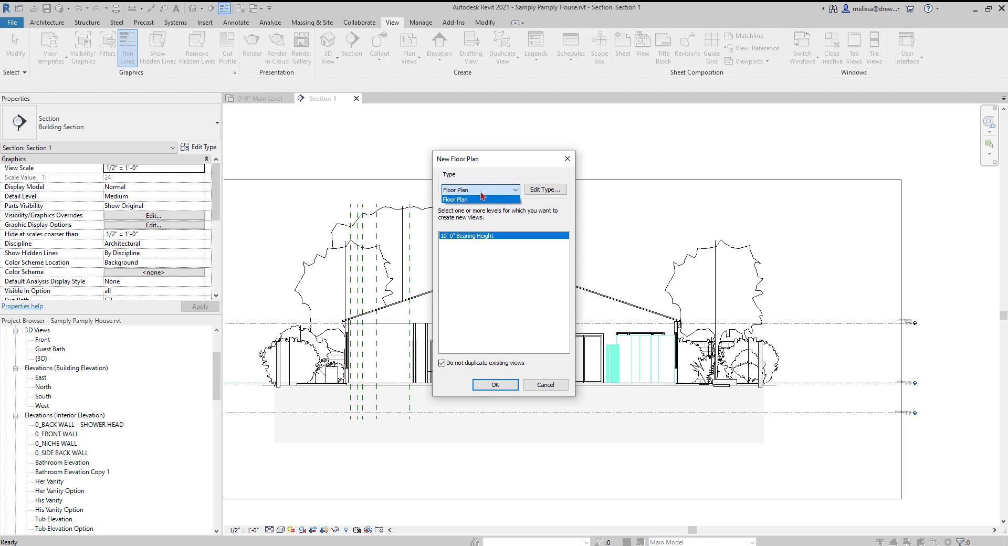
left_click(516, 193)
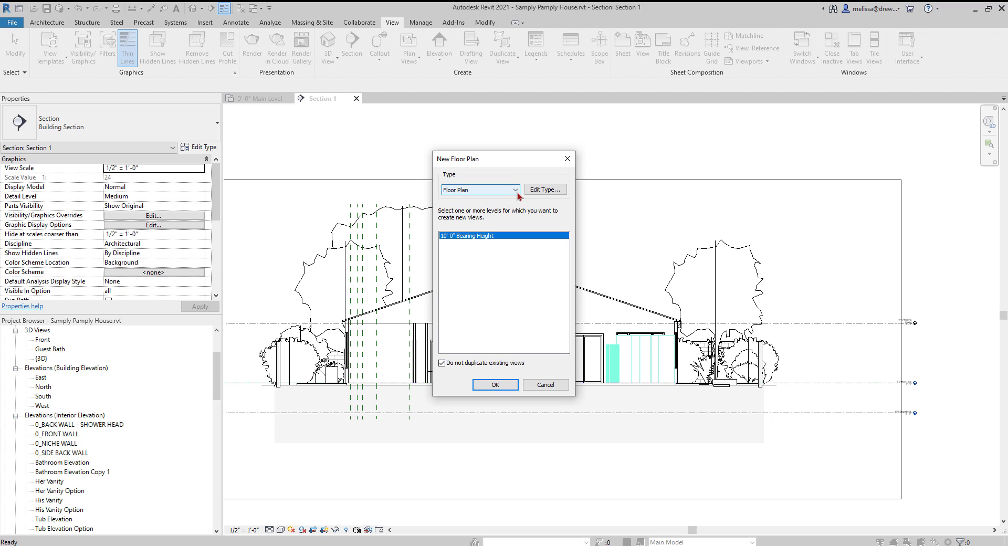
left_click(560, 189)
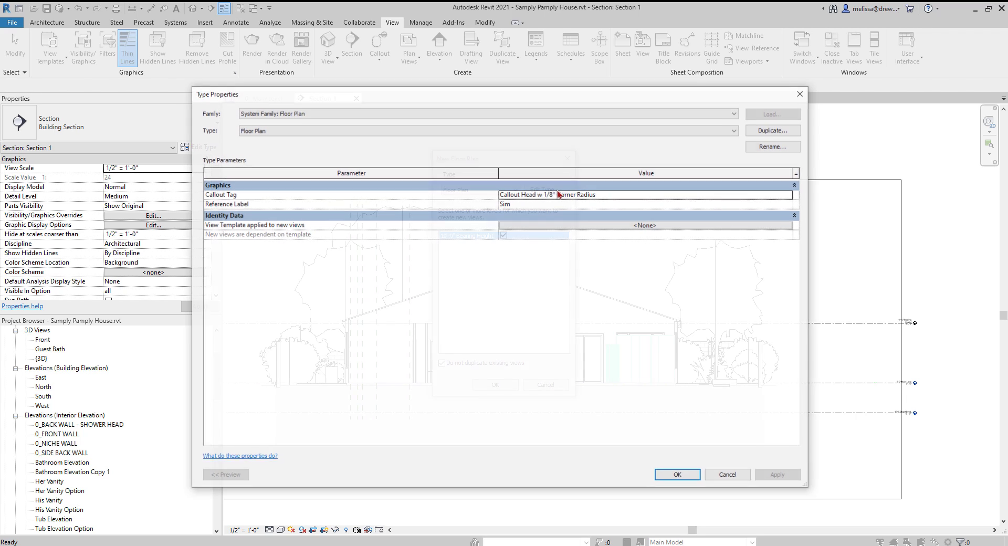
left_click(796, 133)
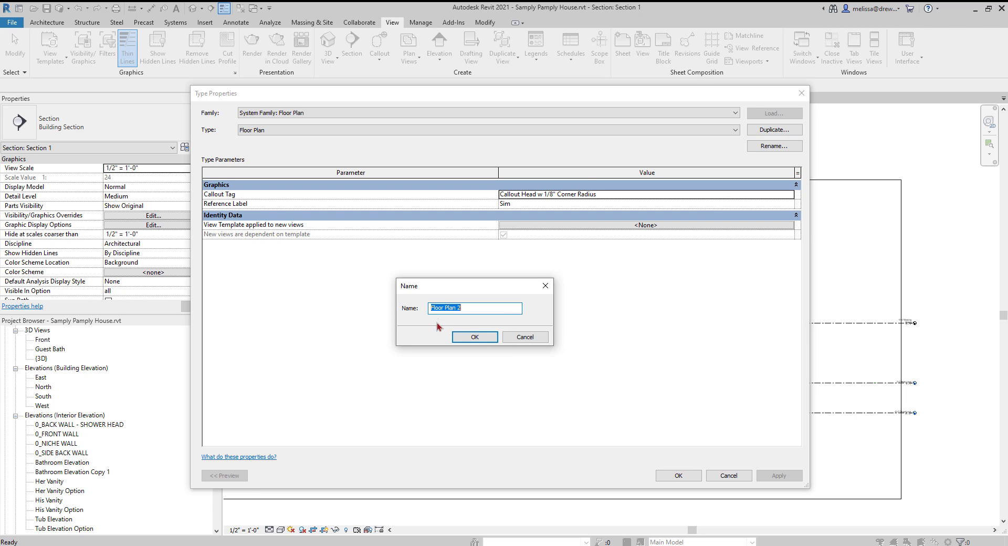
left_click(470, 337)
left_click(671, 476)
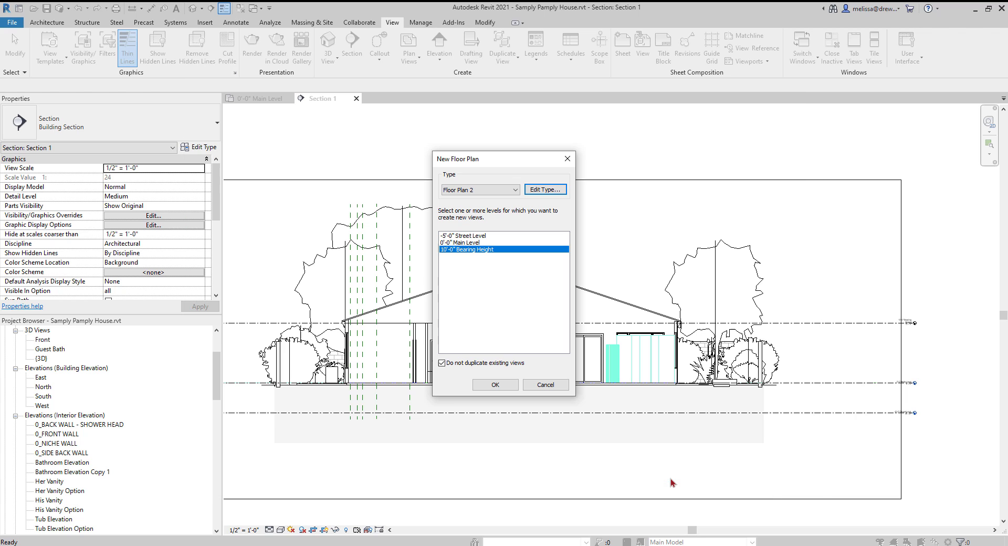
Step: Switch back to the Floor Plan type and choose the 10'-0" Bearing Height level
left_click(478, 190)
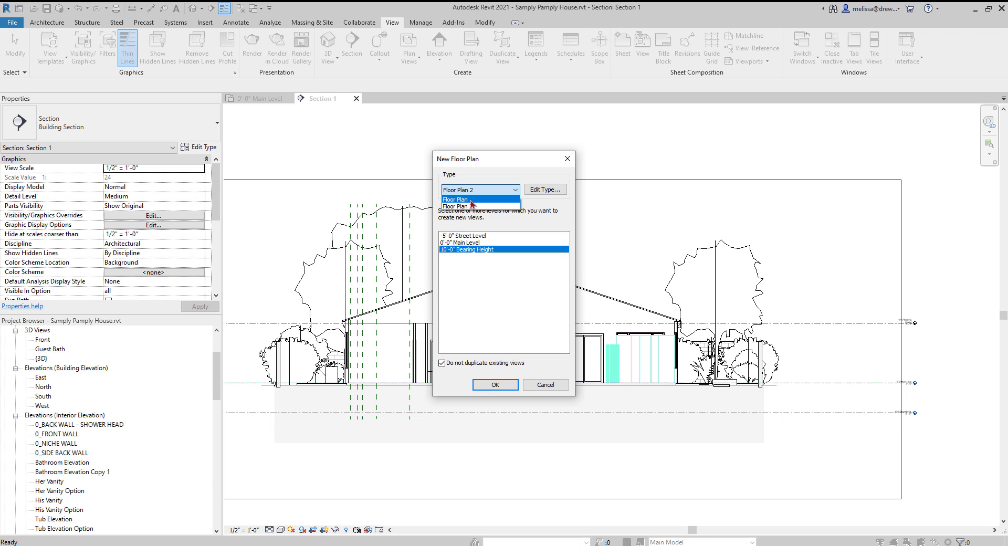
left_click(468, 200)
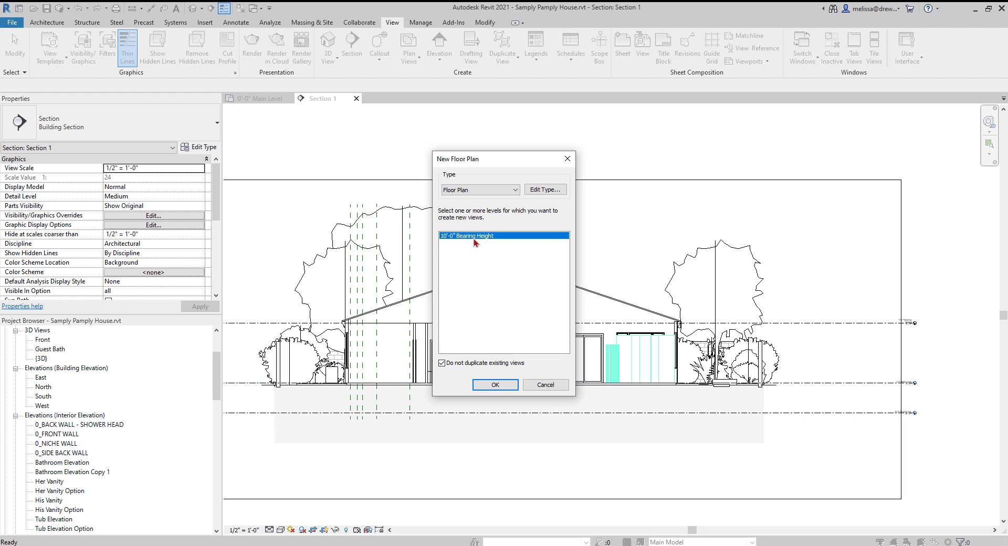
left_click(442, 363)
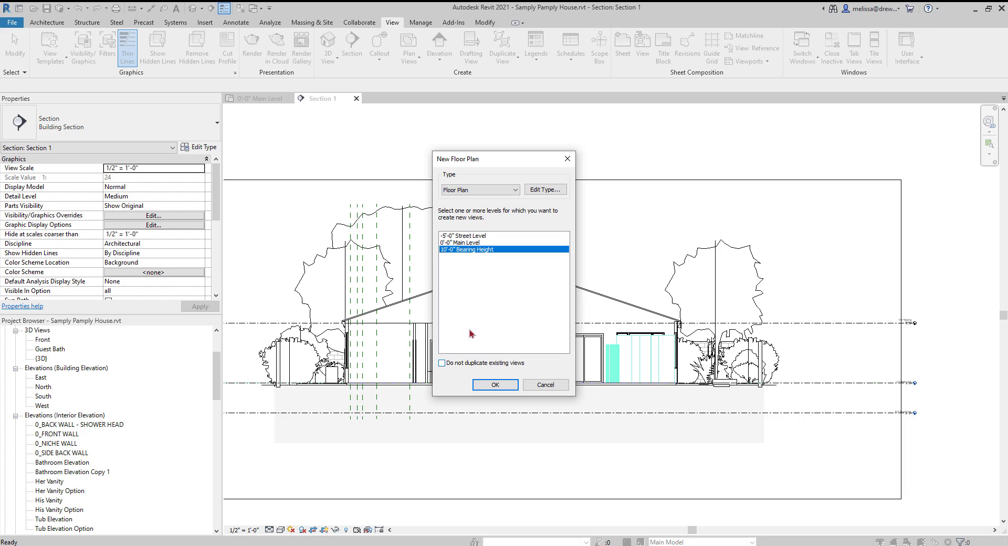
left_click(466, 243)
left_click(442, 363)
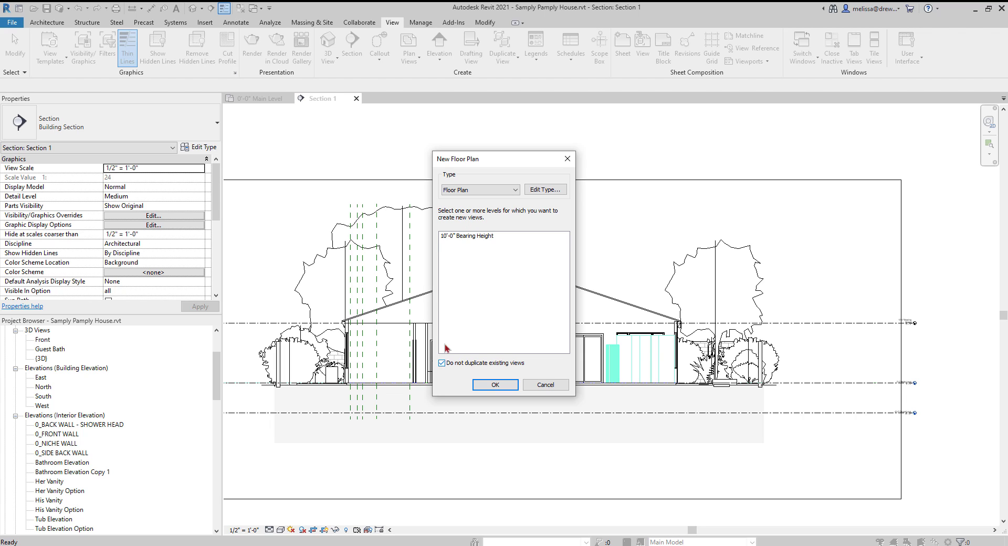
left_click(460, 236)
Step: Create the 10'-0" Bearing Height floor plan view
left_click(495, 385)
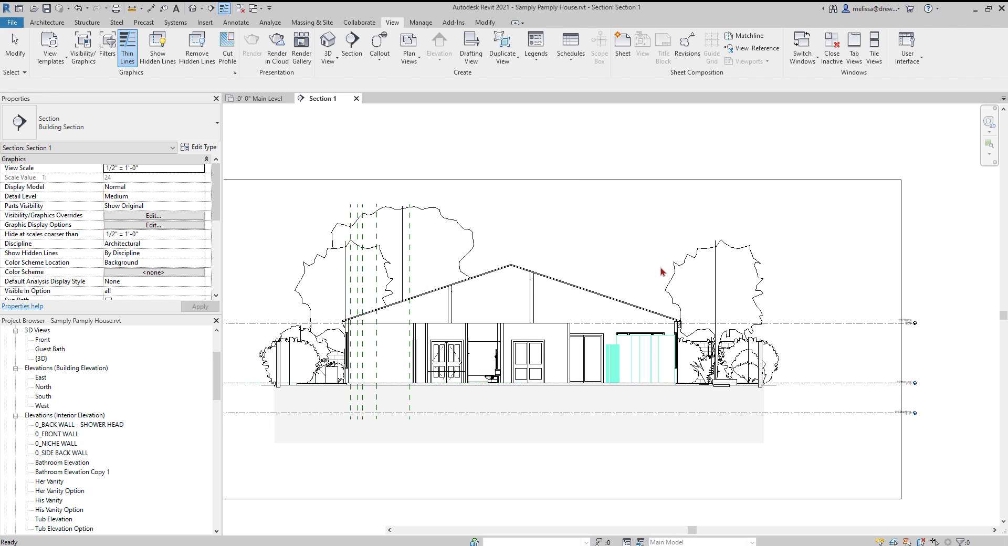
middle_click_drag(565, 370, 553, 373)
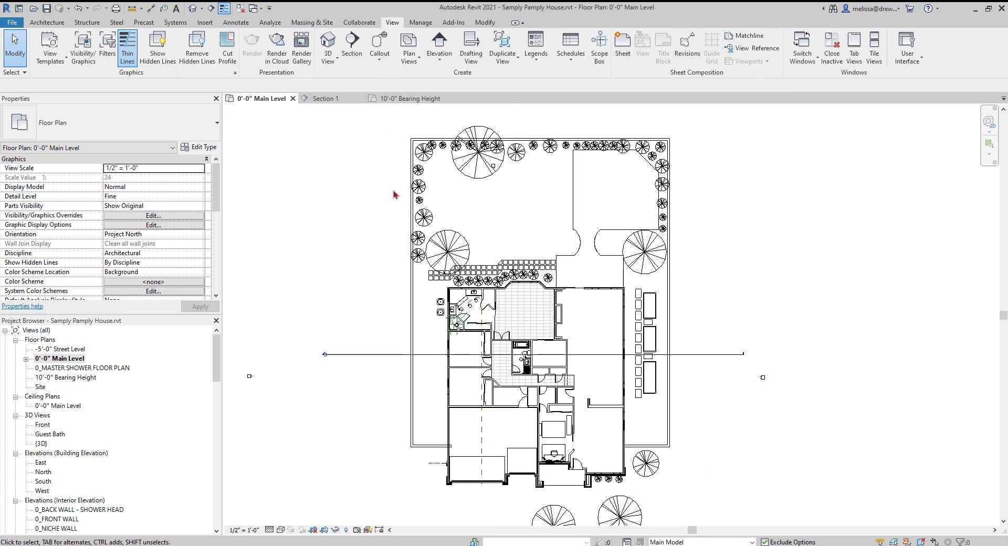
left_click(409, 51)
scroll(157, 240, "down", 3)
scroll(156, 241, "down", 6)
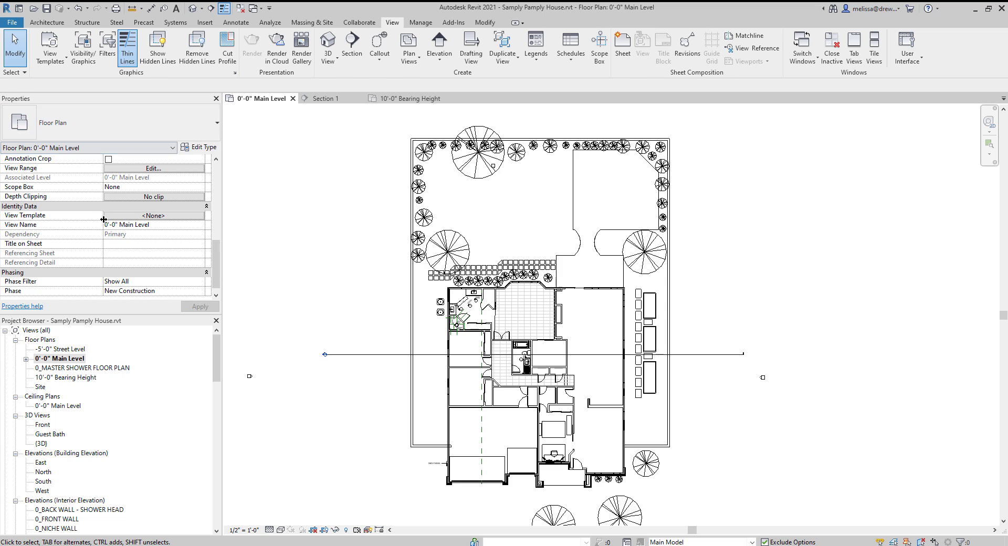
scroll(105, 218, "up", 1)
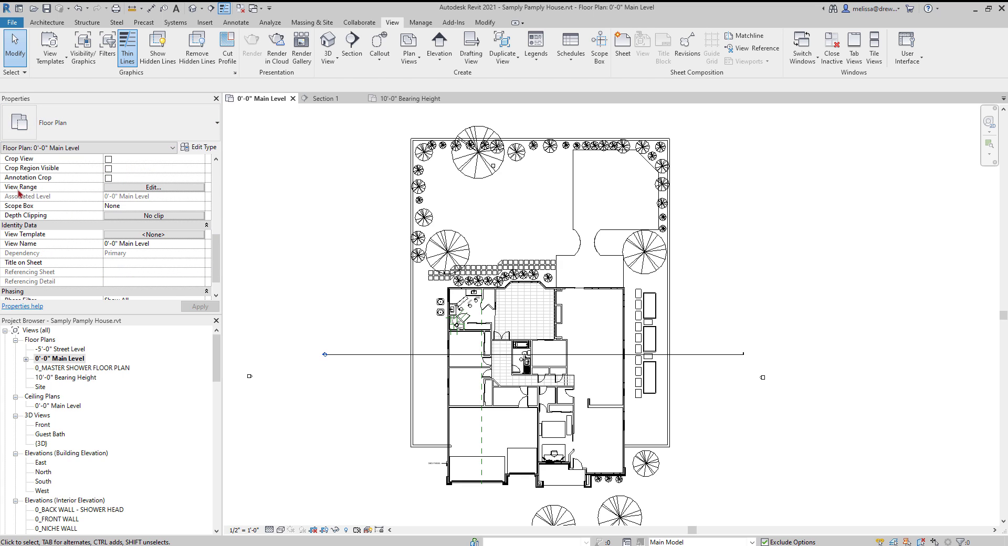
left_click(145, 187)
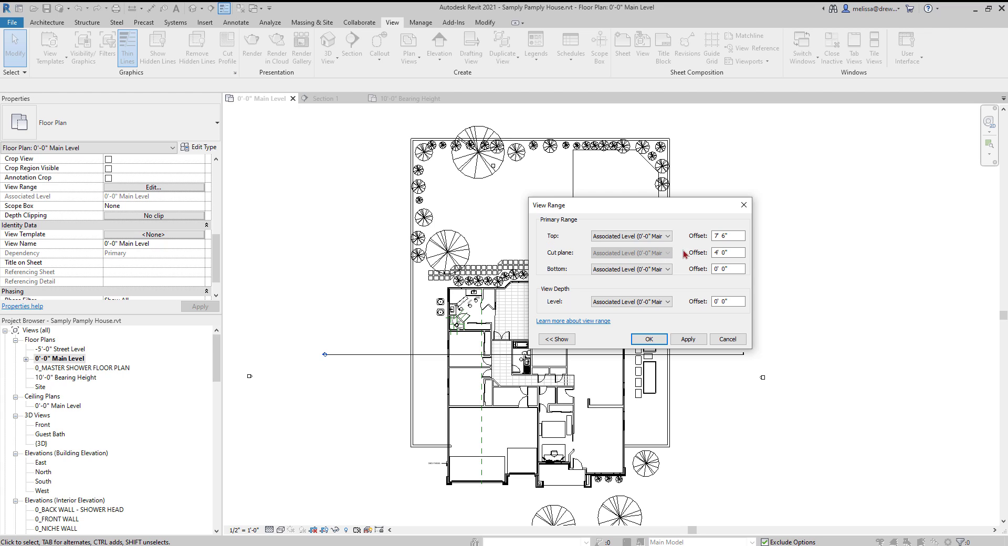
left_click_drag(723, 251, 743, 252)
left_click_drag(738, 236, 707, 238)
left_click_drag(739, 269, 717, 269)
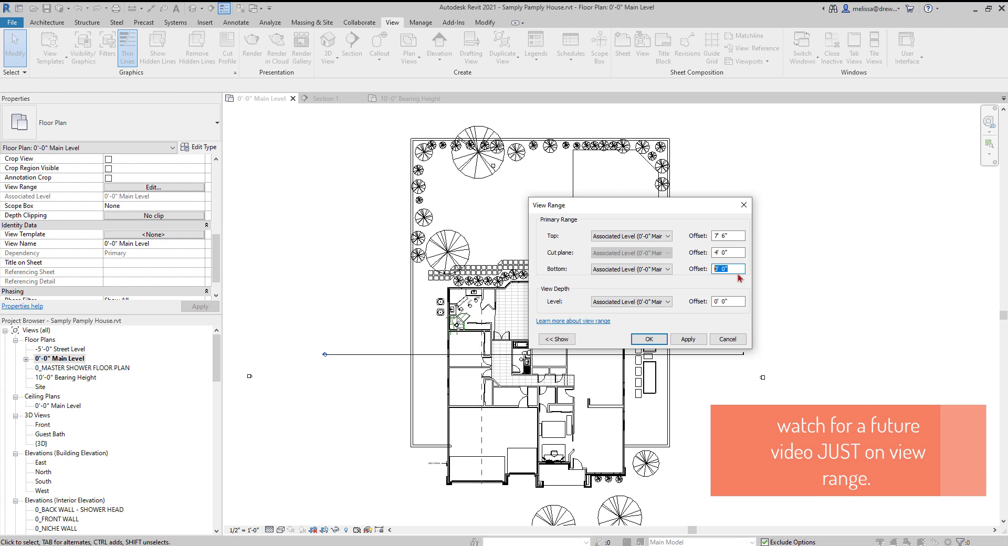
left_click(649, 339)
scroll(428, 343, "up", 4)
scroll(473, 310, "up", 5)
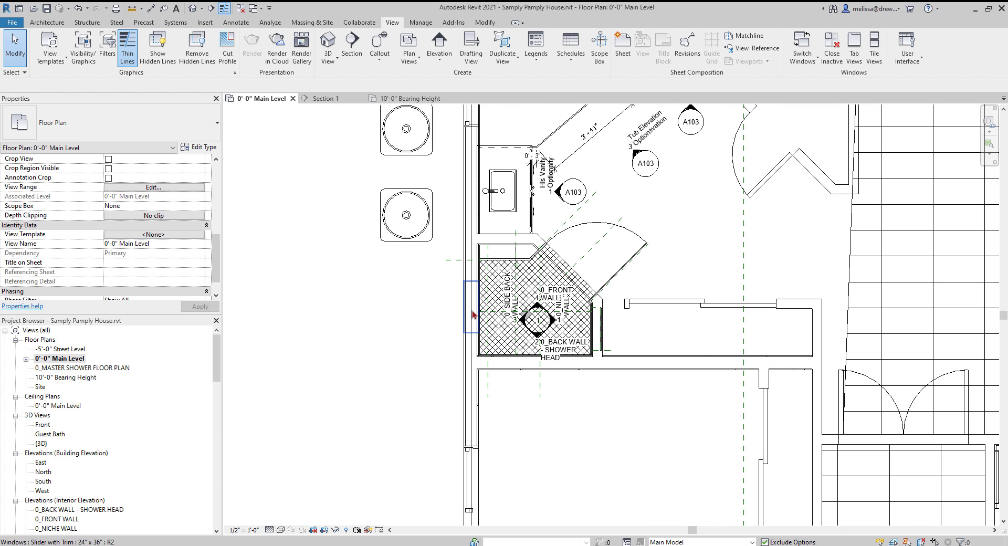
left_click(469, 313)
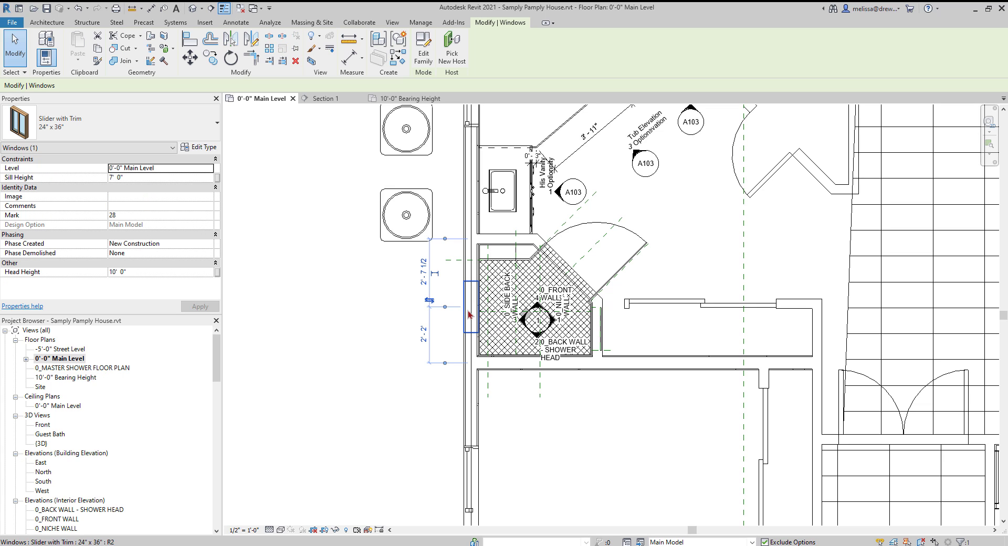
left_click(137, 178)
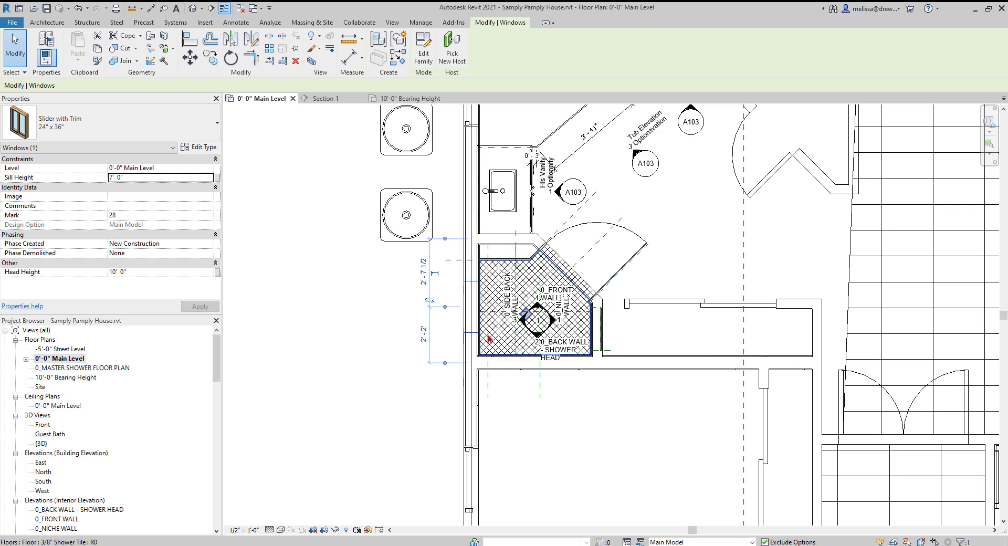
left_click(533, 411)
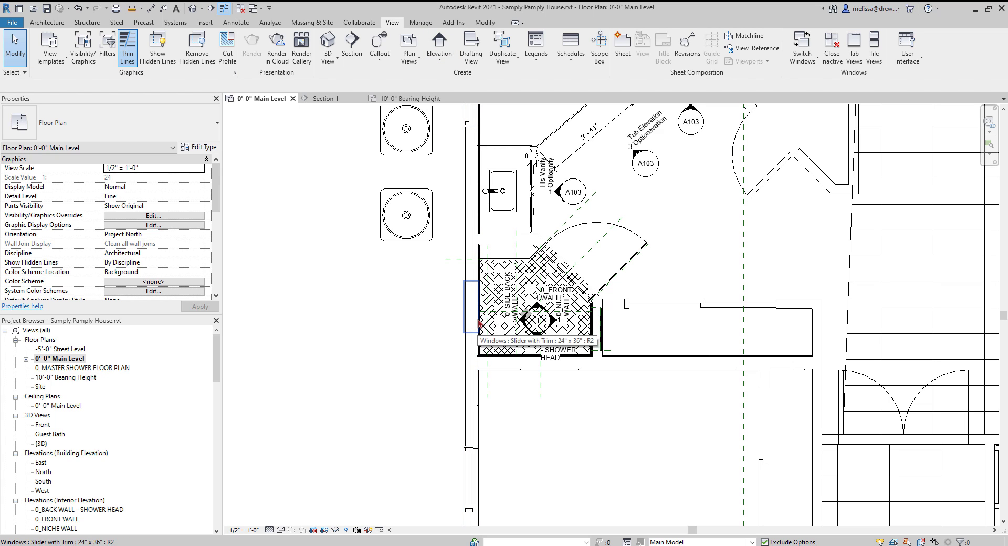
scroll(448, 168, "down", 1)
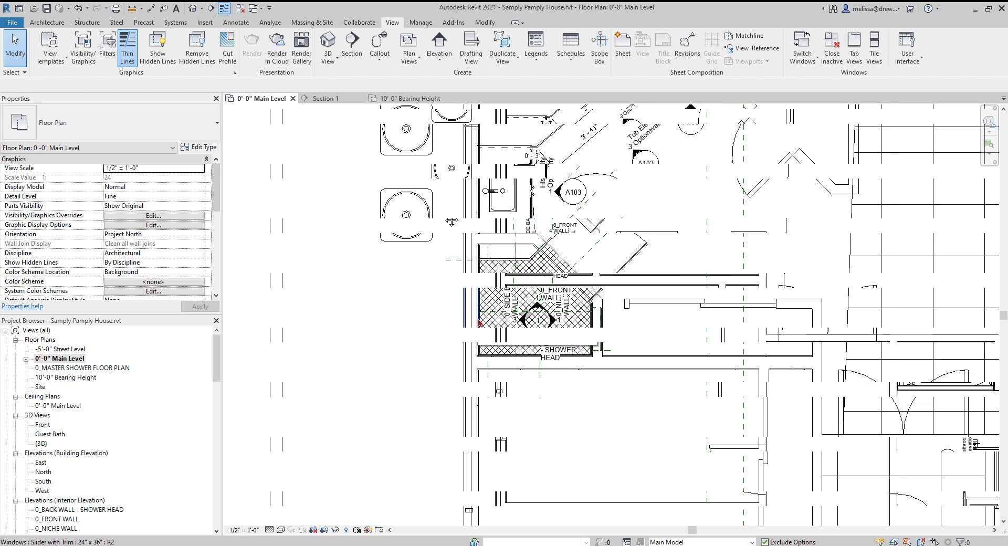
Step: Sketch a rectangular plan region around the master shower and its side-wall window
left_click(416, 62)
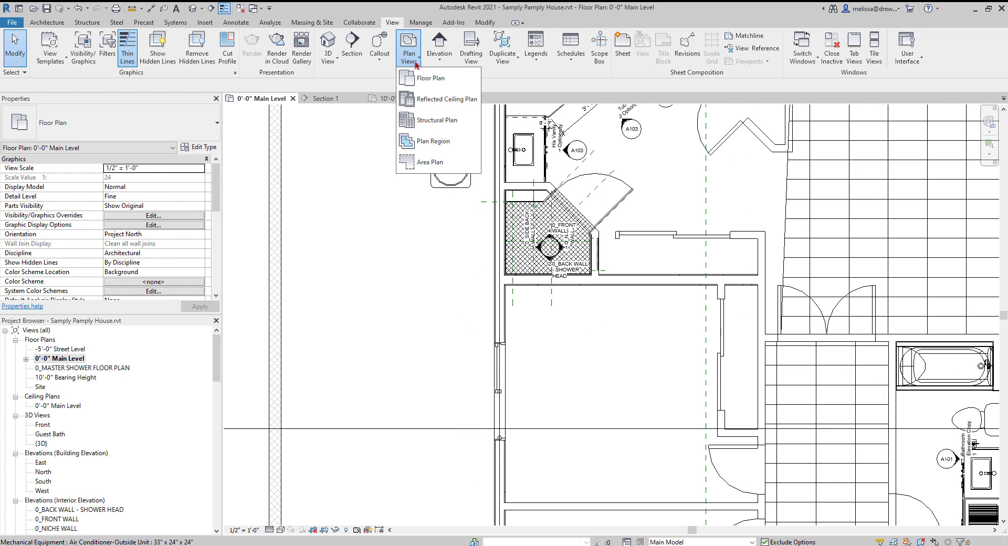
left_click(428, 142)
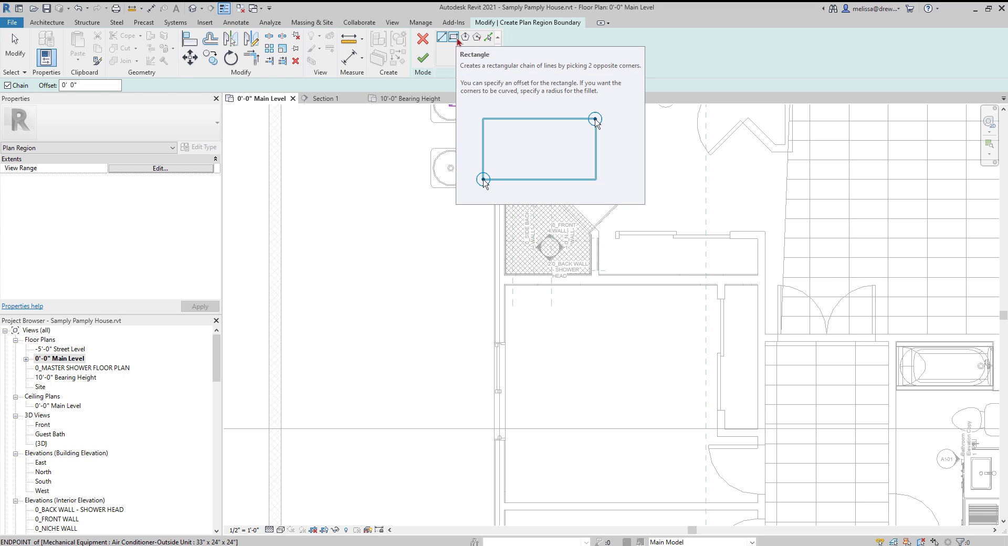
left_click(453, 37)
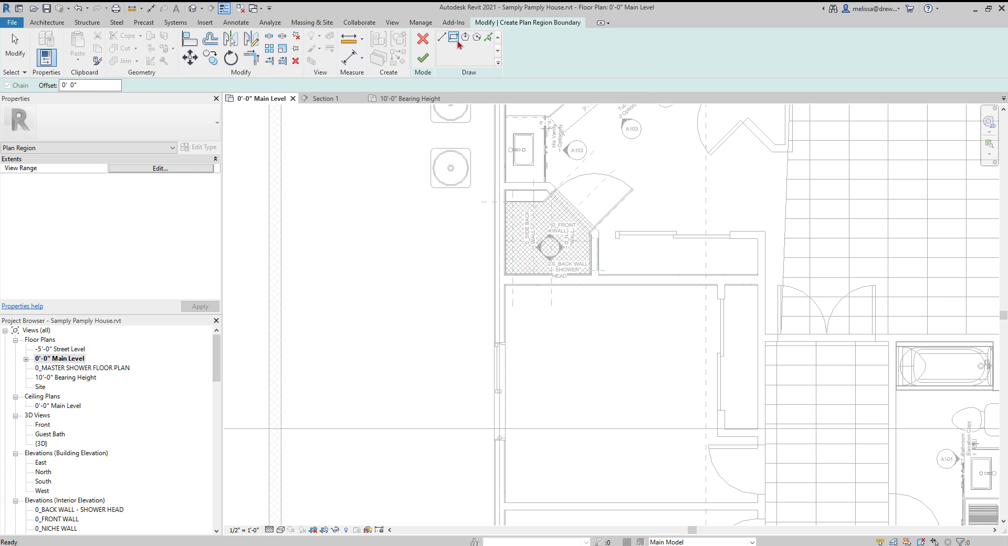
left_click(481, 212)
scroll(511, 257, "up", 2)
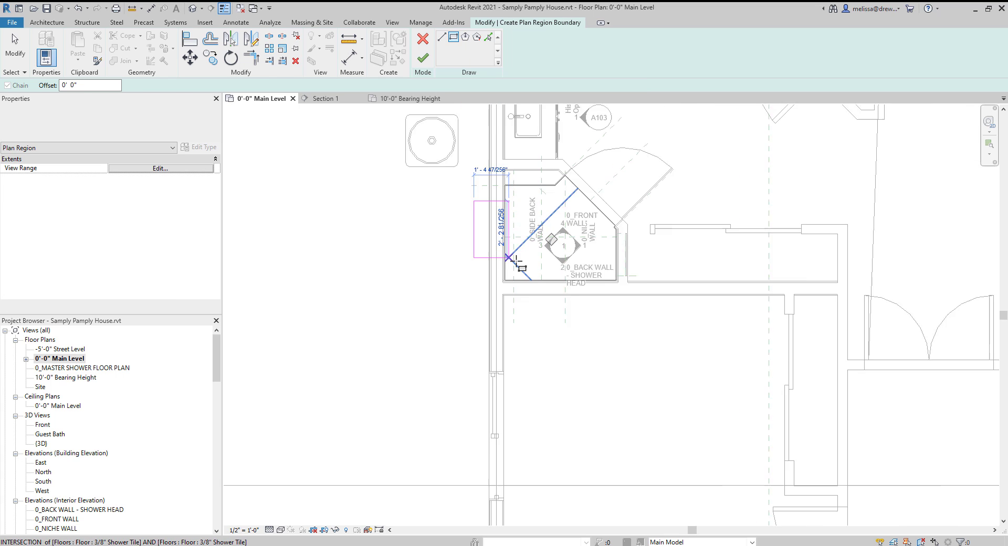
left_click(511, 268)
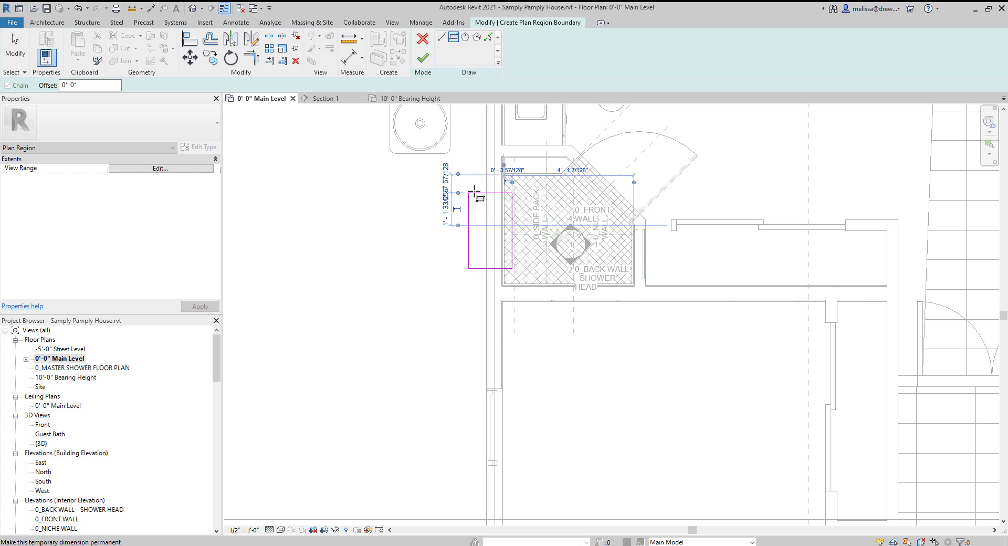
left_click(423, 63)
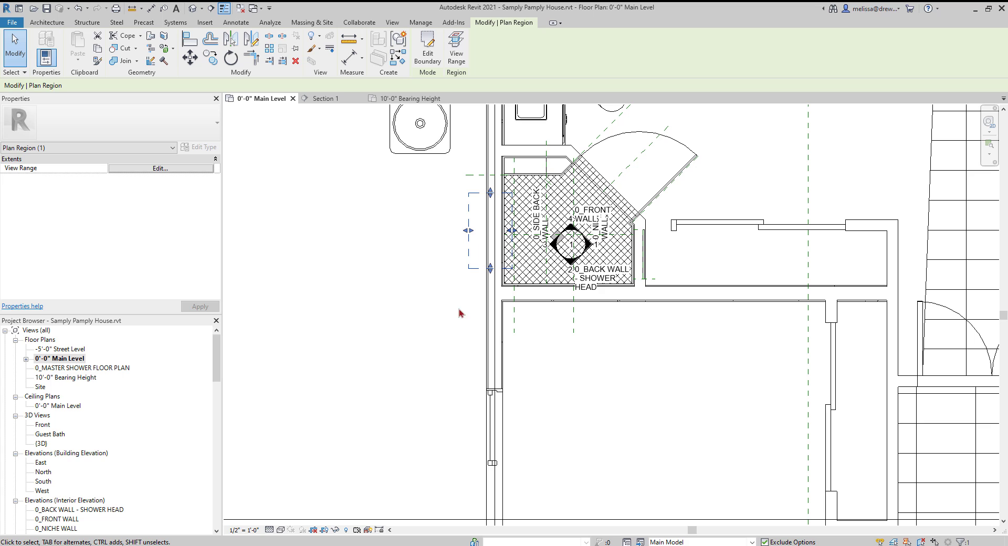
Step: Set the plan region's view range to cut plane offset 7' 6" and top offset 8' 6"
left_click(455, 53)
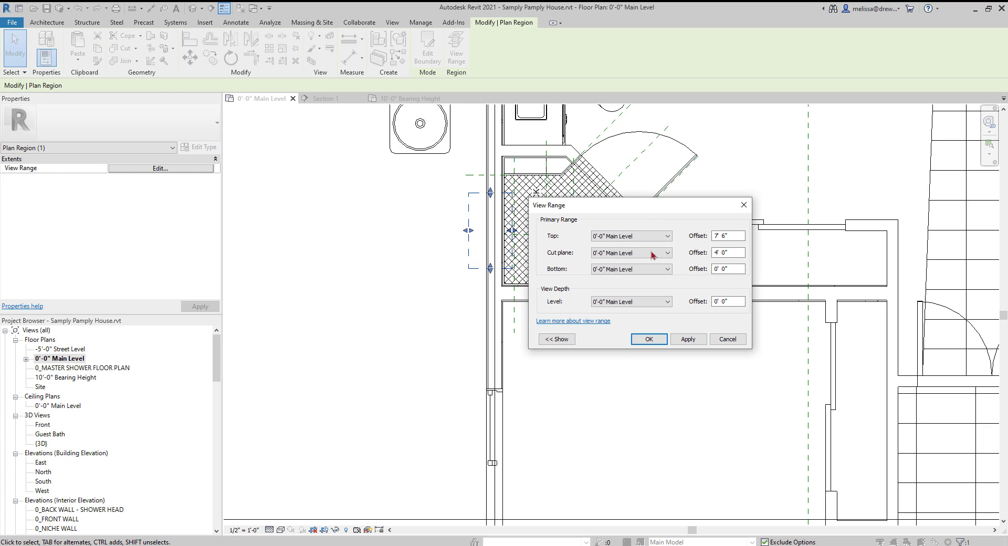
left_click(735, 252)
left_click_drag(740, 252, 713, 253)
type("7 6")
left_click(737, 236)
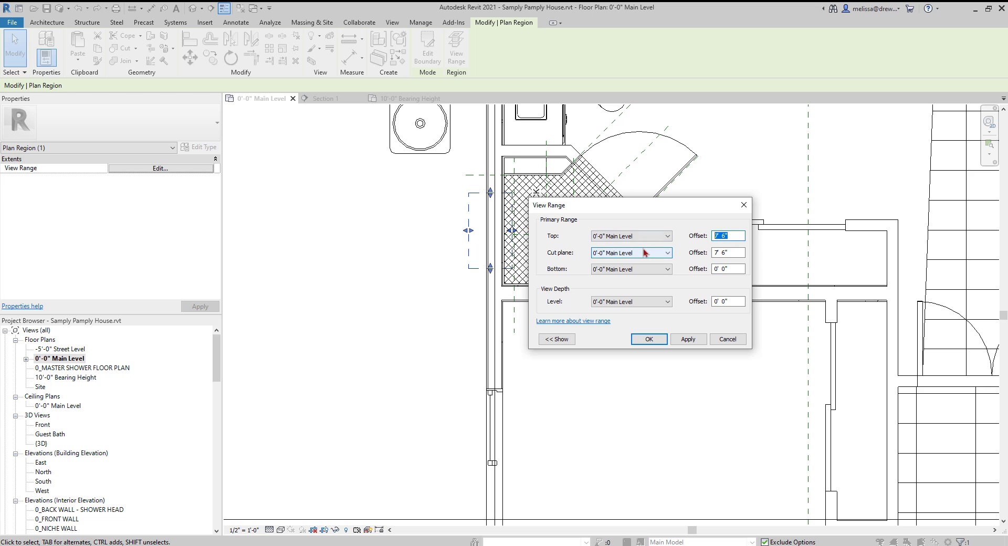
type("8")
type(" 6")
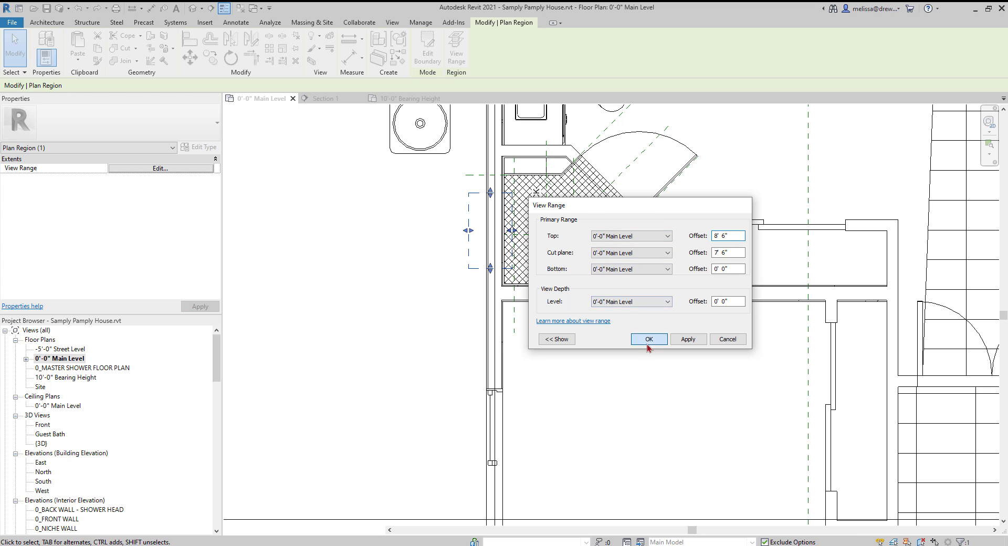
left_click(648, 342)
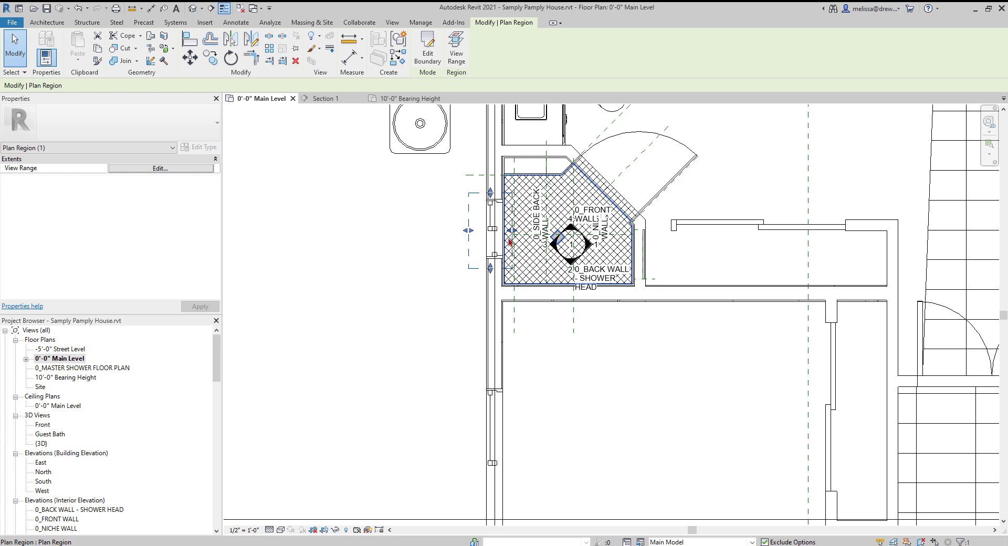
scroll(487, 232, "down", 1)
left_click(493, 230)
middle_click_drag(581, 338, 498, 334)
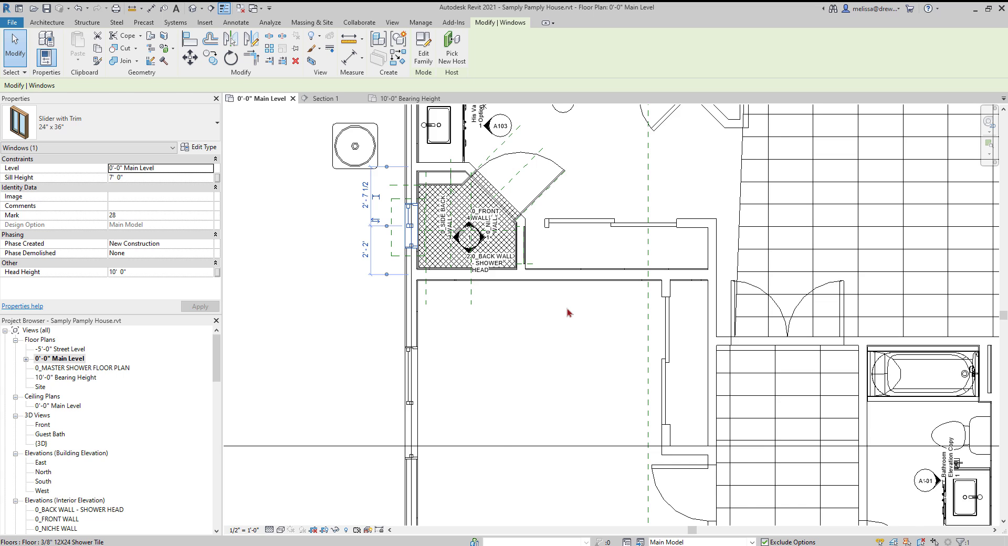
Step: Zoom around the Main Level plan and select the section line across the house
scroll(566, 308, "down", 5)
mouse_move(383, 344)
middle_mouse_down()
mouse_move(449, 365)
mouse_move(404, 356)
middle_mouse_up()
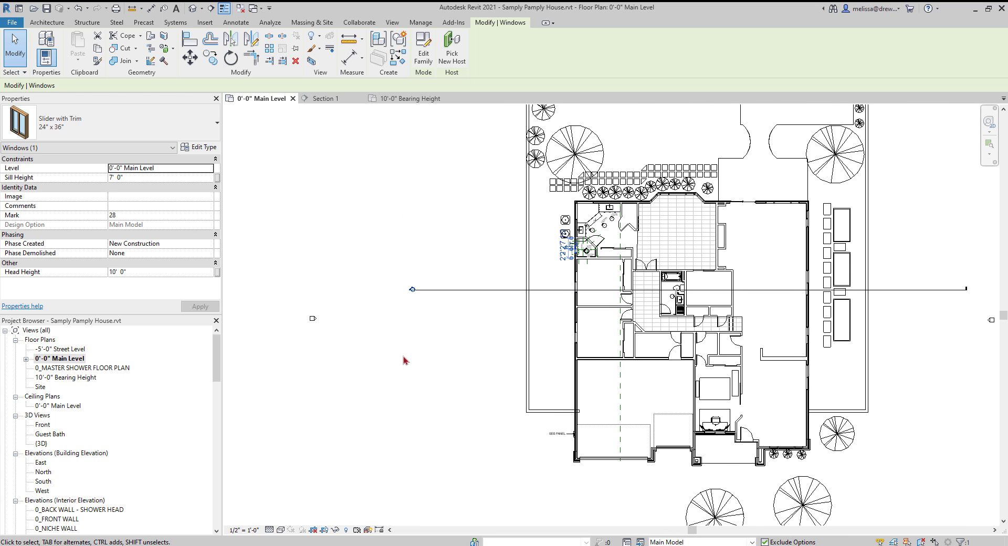
scroll(402, 358, "down", 2)
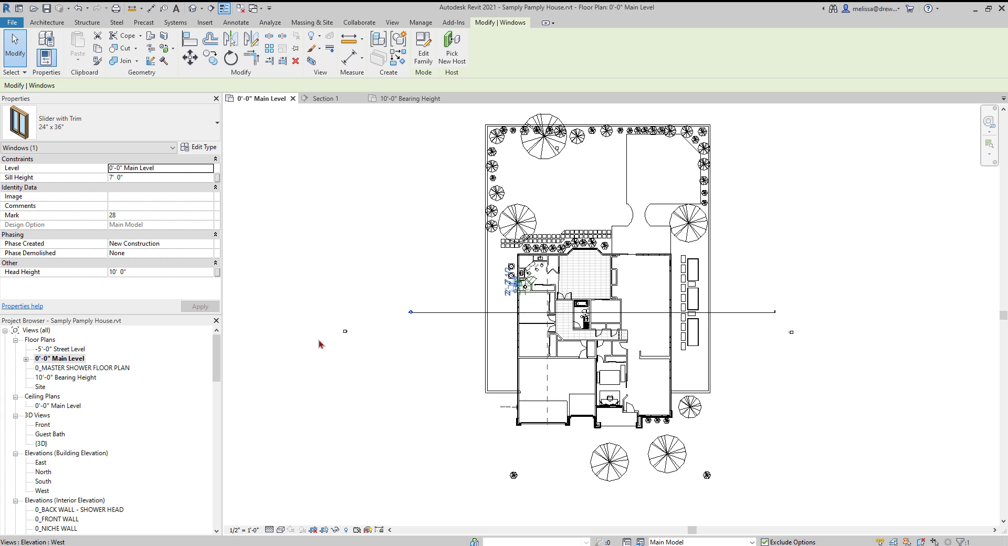
scroll(304, 363, "up", 3)
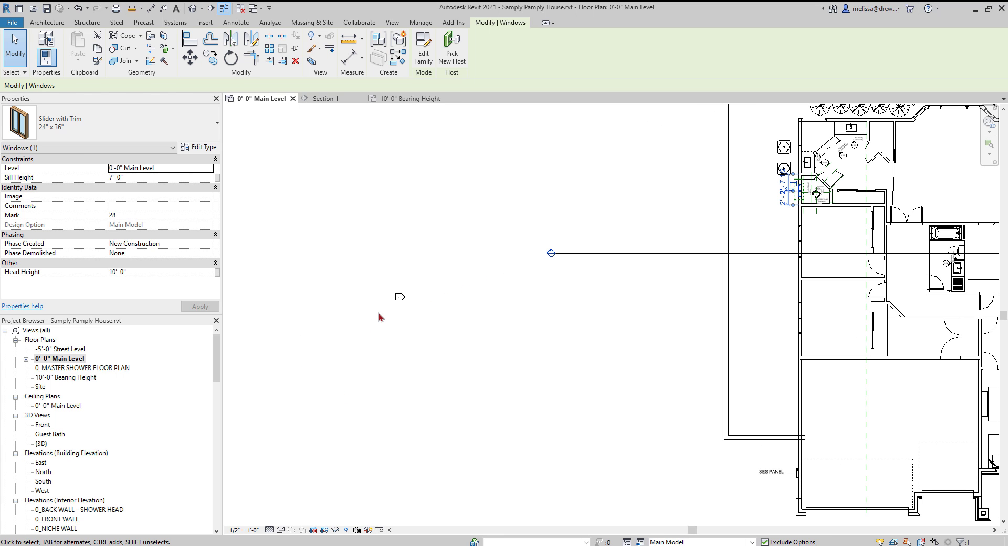
scroll(399, 305, "up", 3)
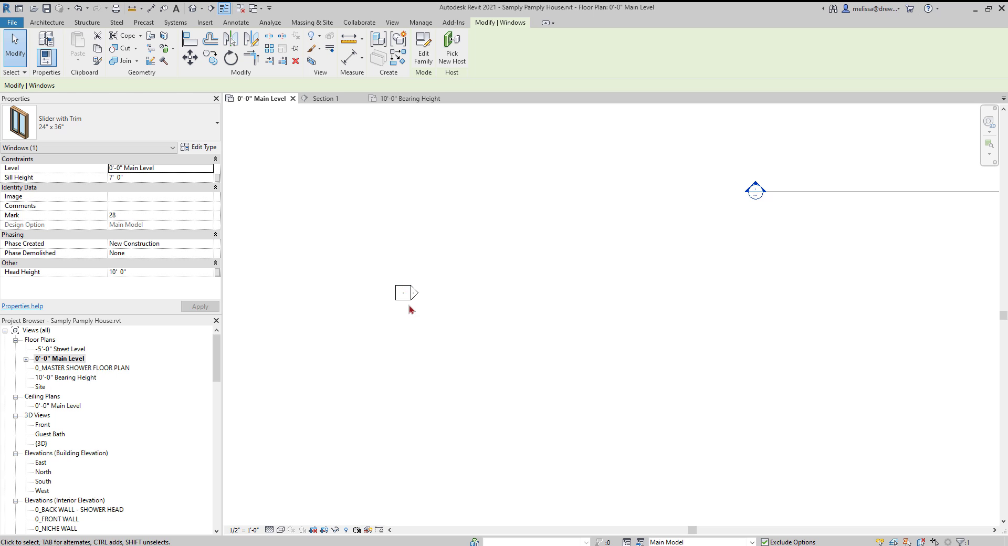
scroll(406, 310, "down", 1)
scroll(412, 312, "down", 1)
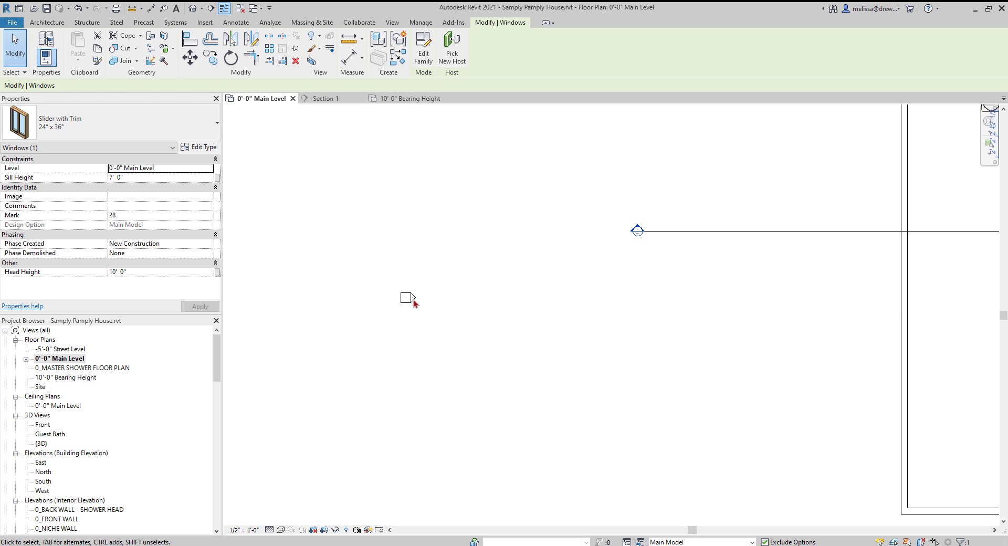
scroll(410, 298, "down", 1)
left_click(411, 299)
scroll(410, 299, "down", 3)
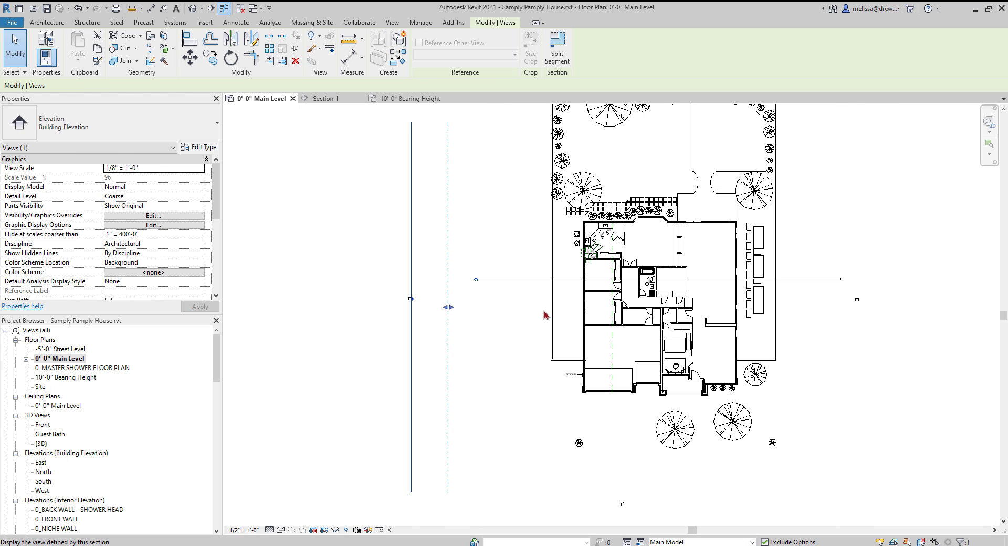
scroll(414, 314, "up", 5)
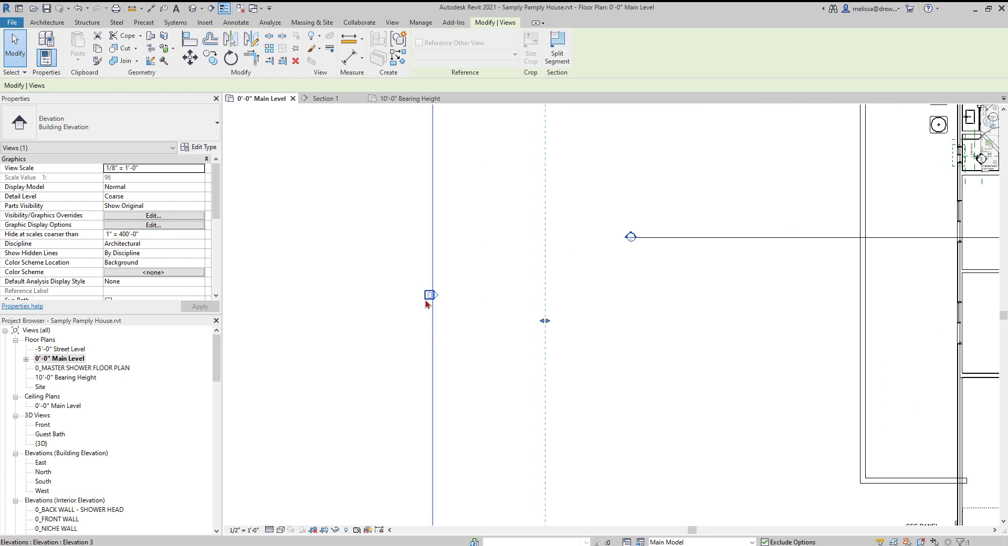
Step: Select the West elevation view by its marker arrow and scroll Properties to Extents
left_click(427, 301)
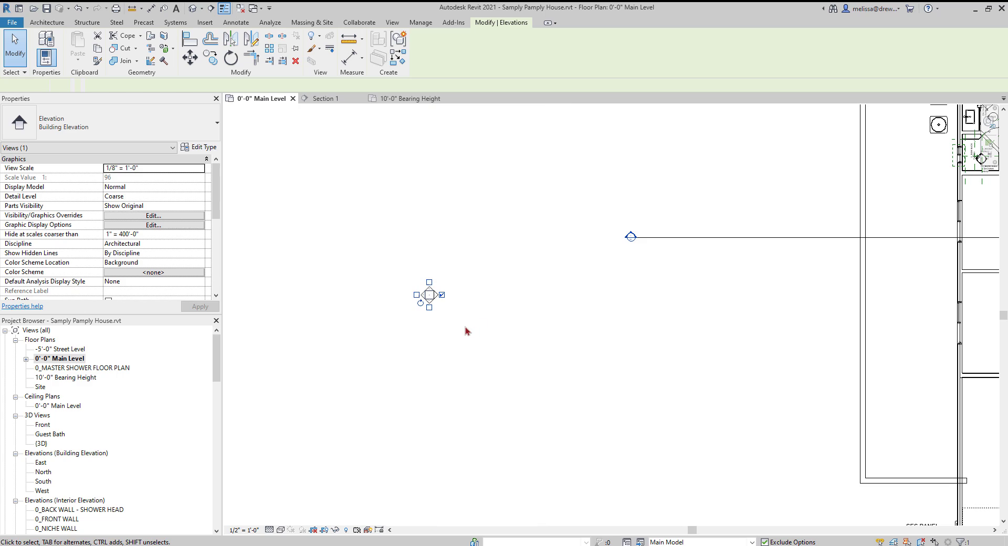
scroll(440, 312, "up", 1)
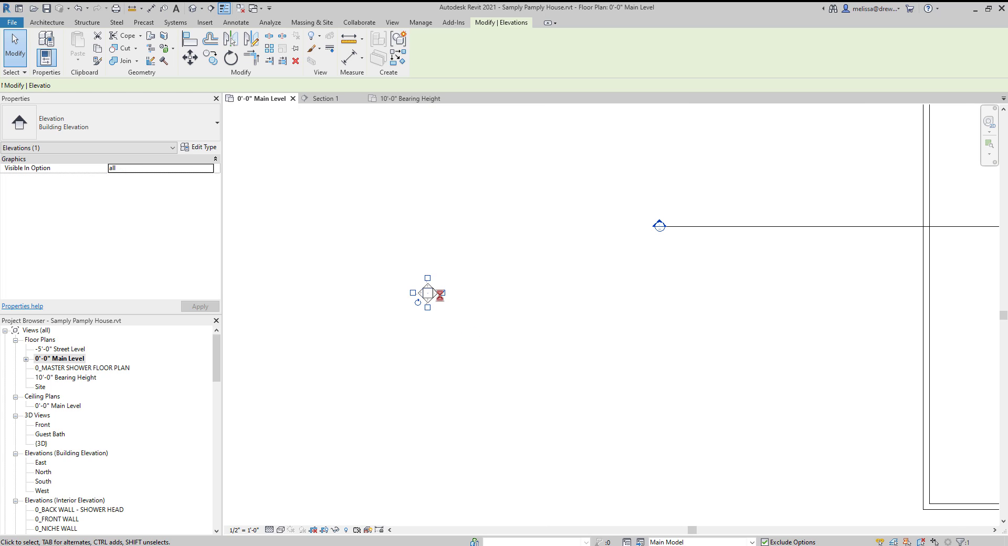
scroll(440, 312, "up", 2)
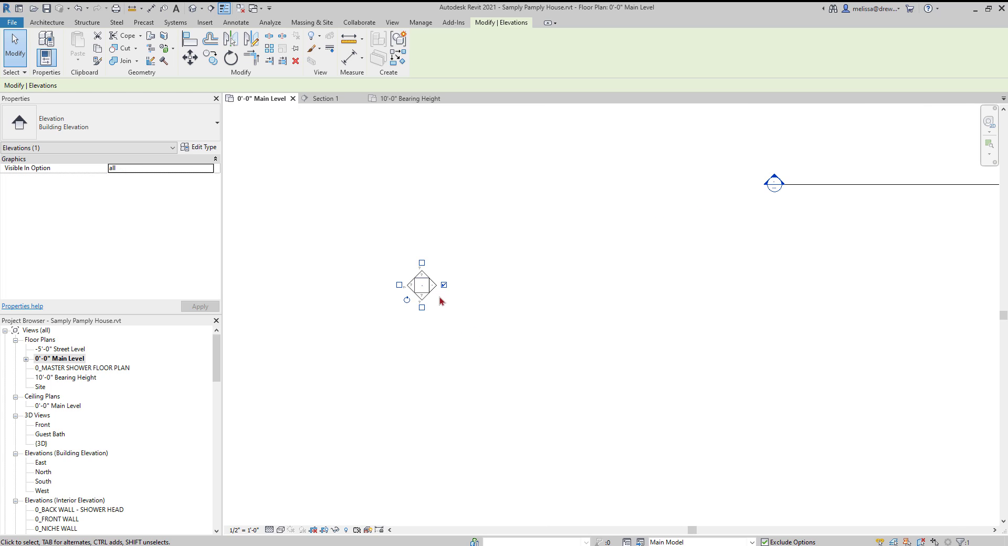
left_click(432, 335)
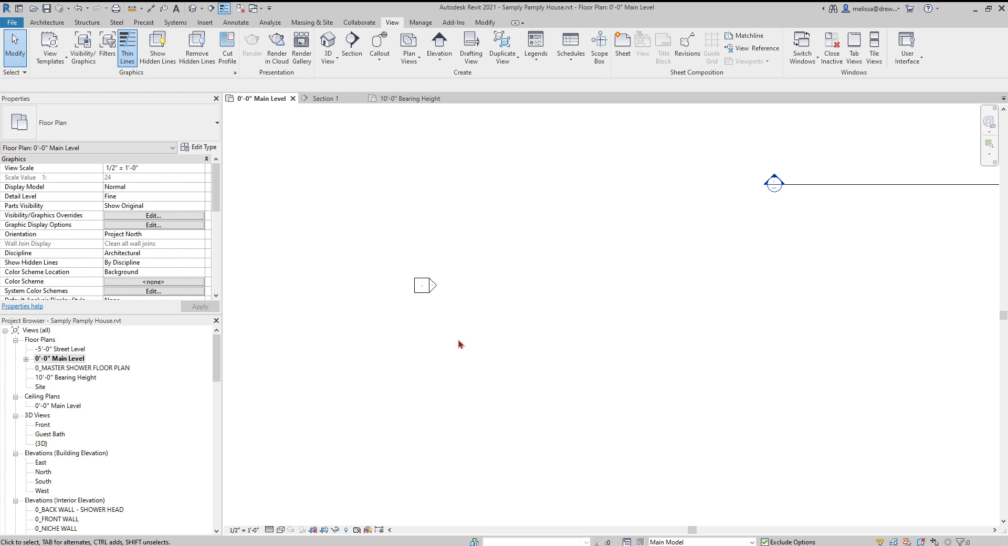
scroll(434, 294, "up", 3)
scroll(433, 294, "up", 3)
left_click(430, 302)
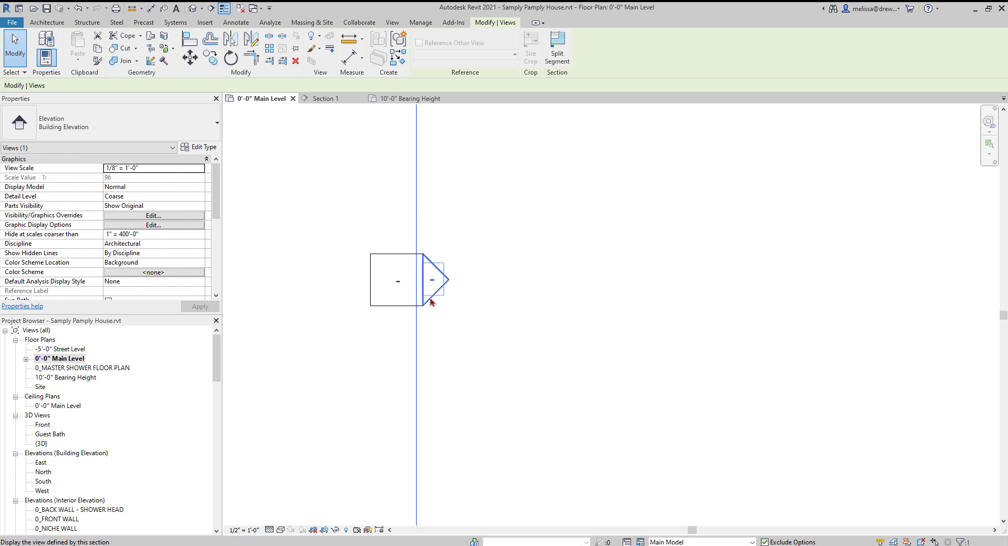
scroll(427, 307, "down", 8)
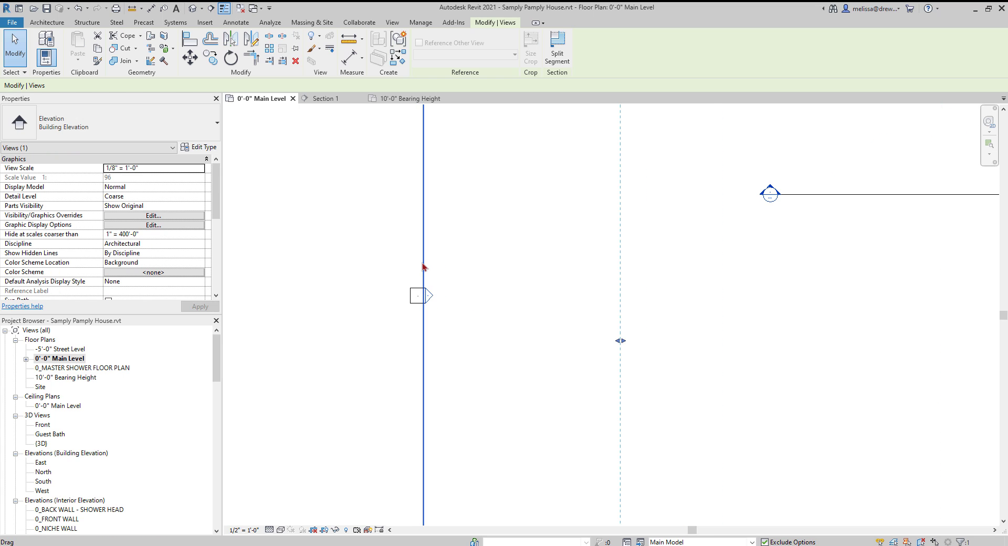
scroll(423, 273, "down", 5)
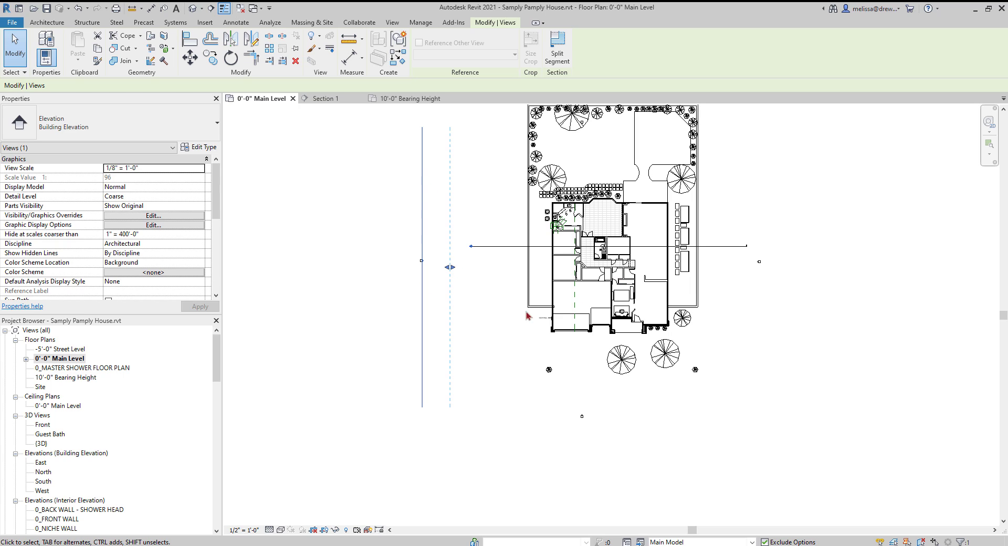
scroll(158, 268, "down", 3)
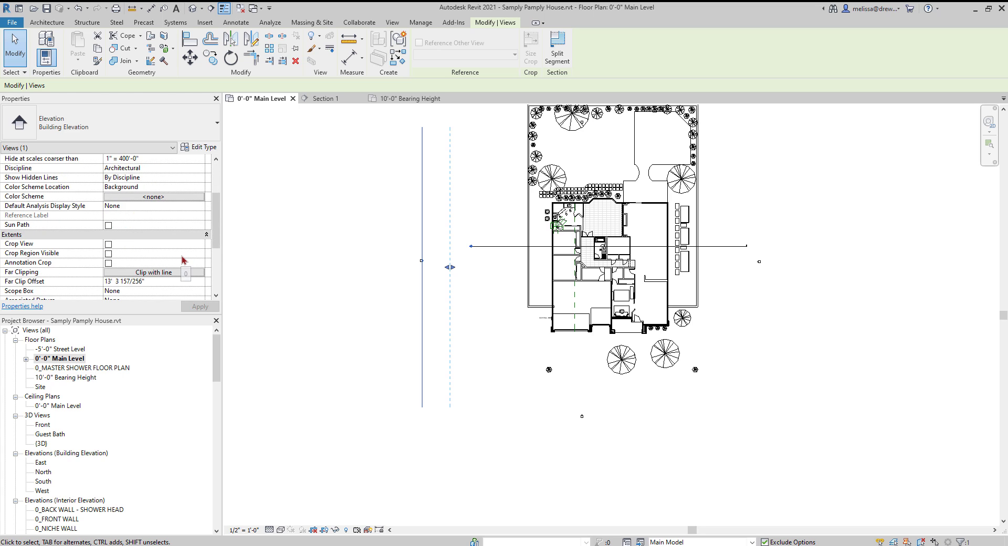
scroll(179, 259, "down", 2)
scroll(182, 260, "down", 1)
scroll(182, 259, "down", 2)
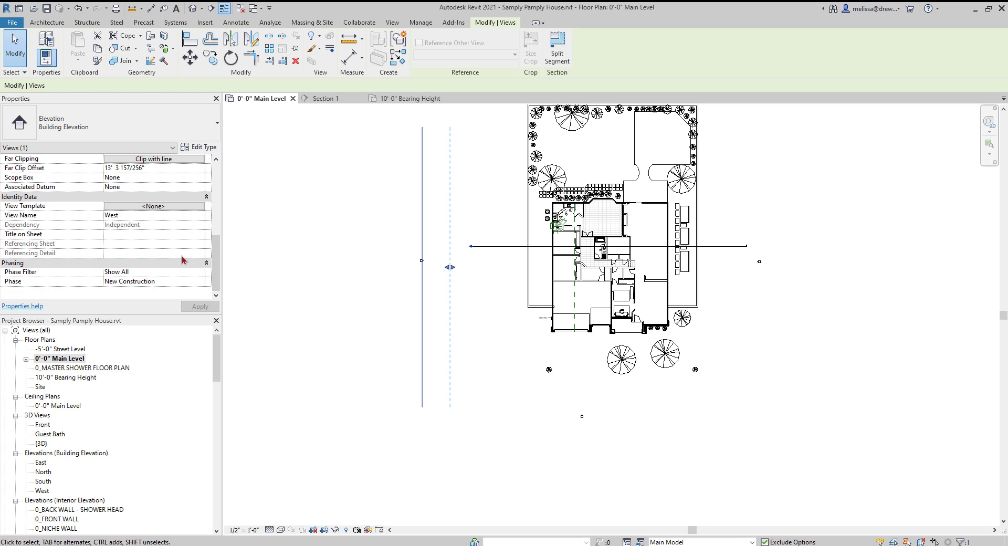
scroll(27, 215, "up", 3)
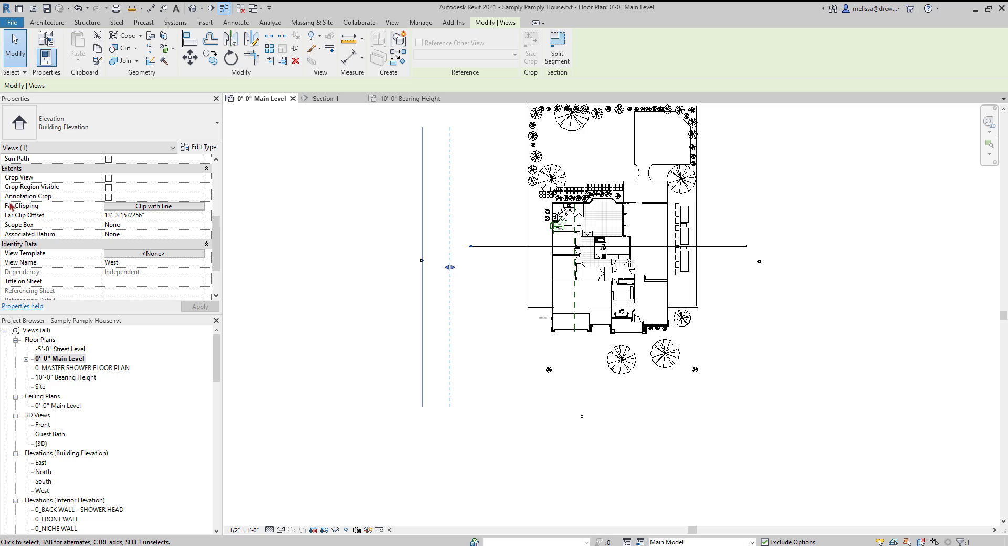
left_click(160, 208)
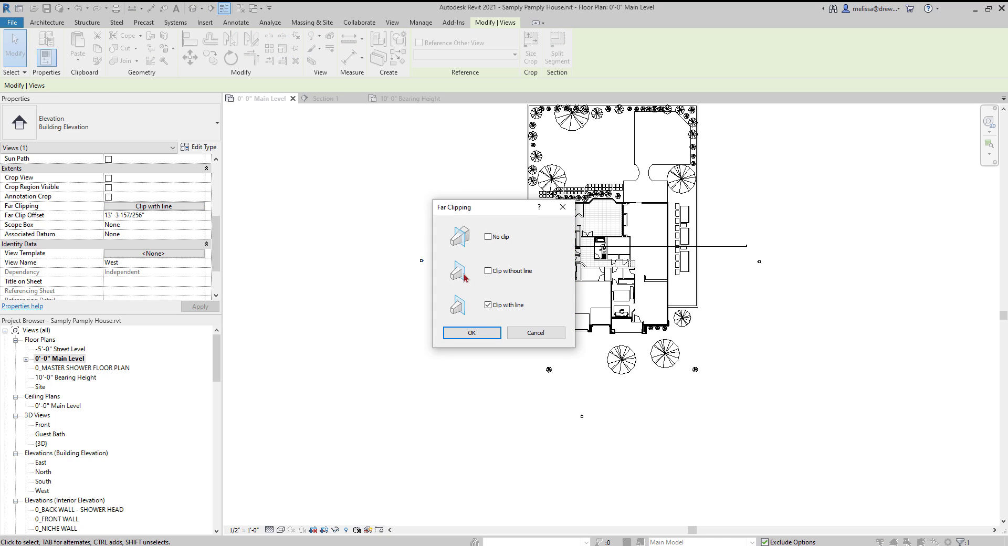
left_click(487, 270)
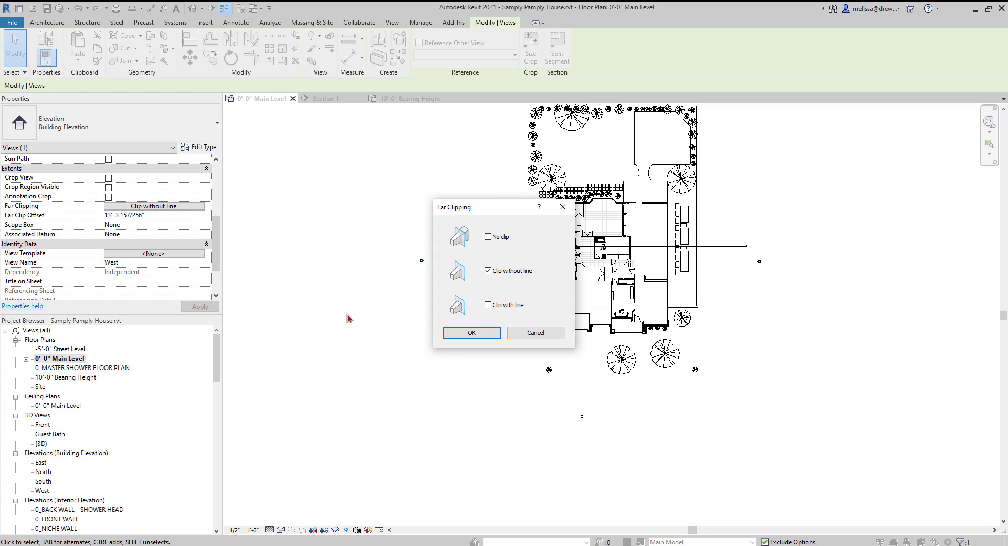
left_click(487, 237)
left_click(471, 333)
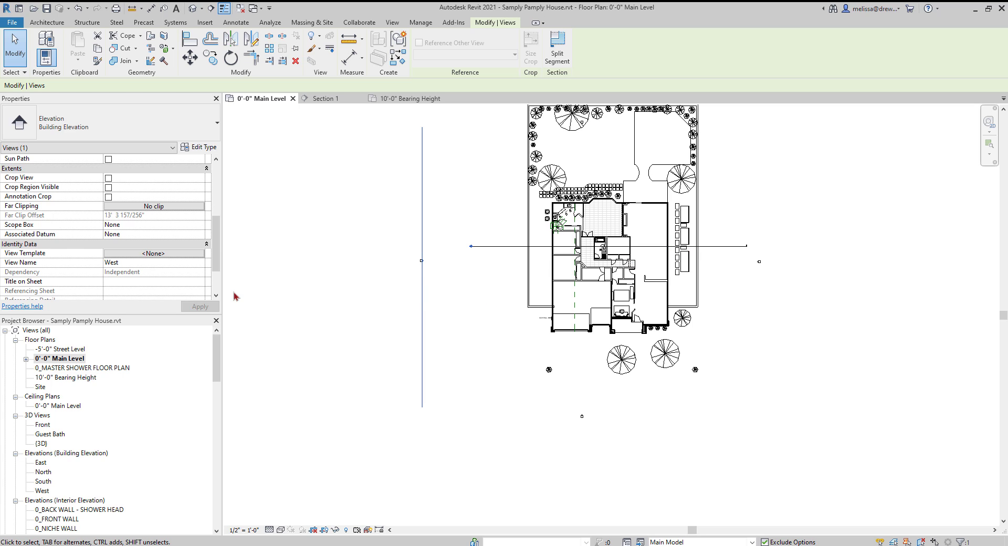
left_click(165, 207)
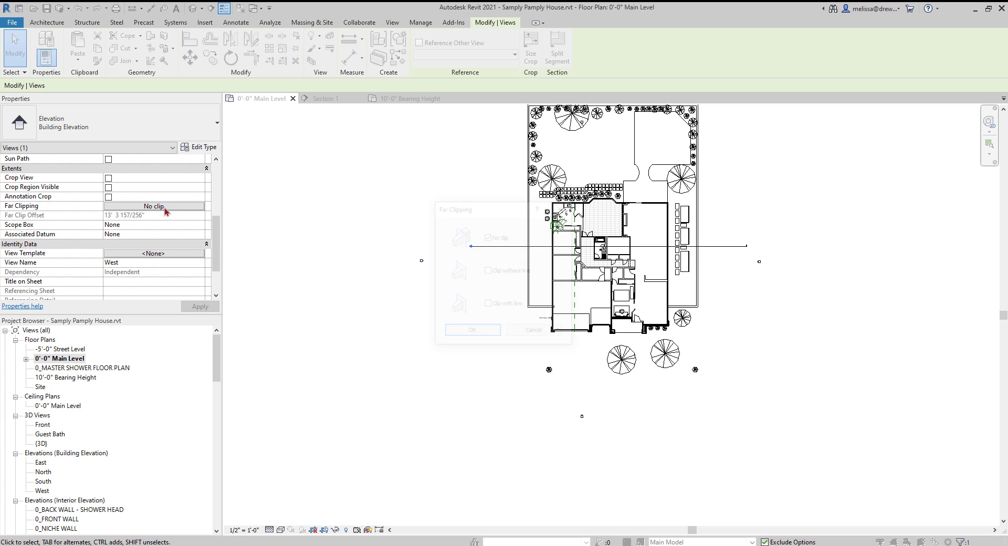
left_click(488, 305)
left_click(480, 333)
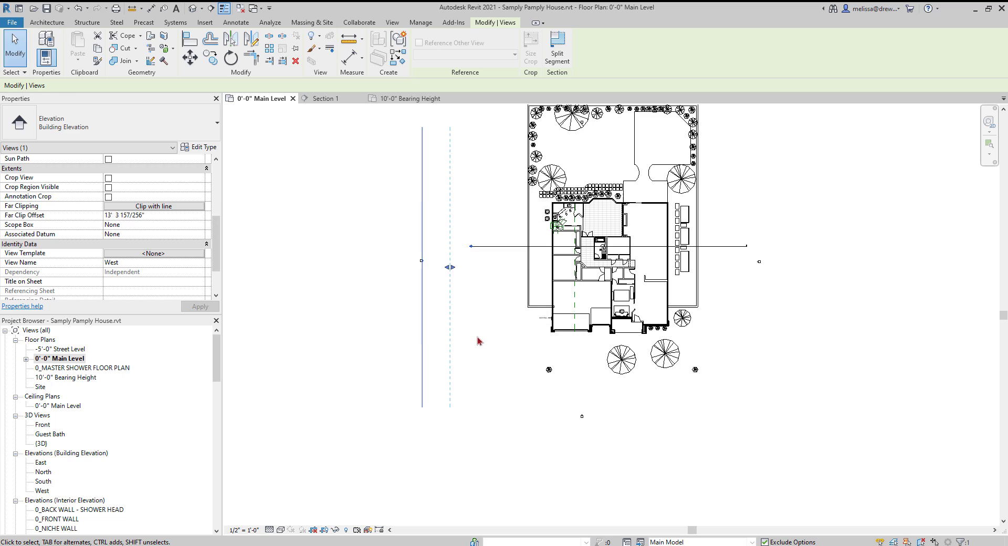
Step: Drag the West elevation's far clip past the house, then back to 66' 6 7/32"
left_click_drag(450, 270, 678, 267)
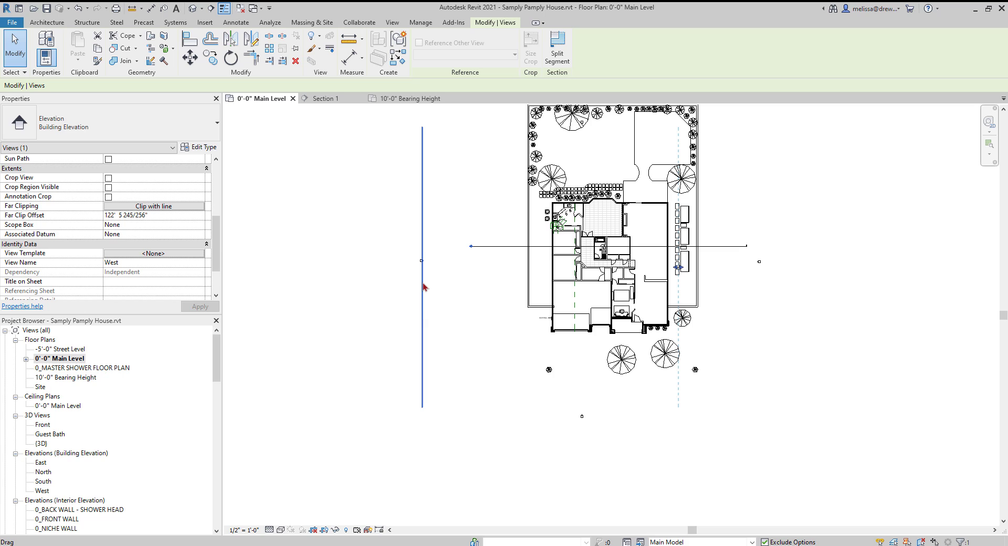
left_click_drag(423, 284, 535, 288)
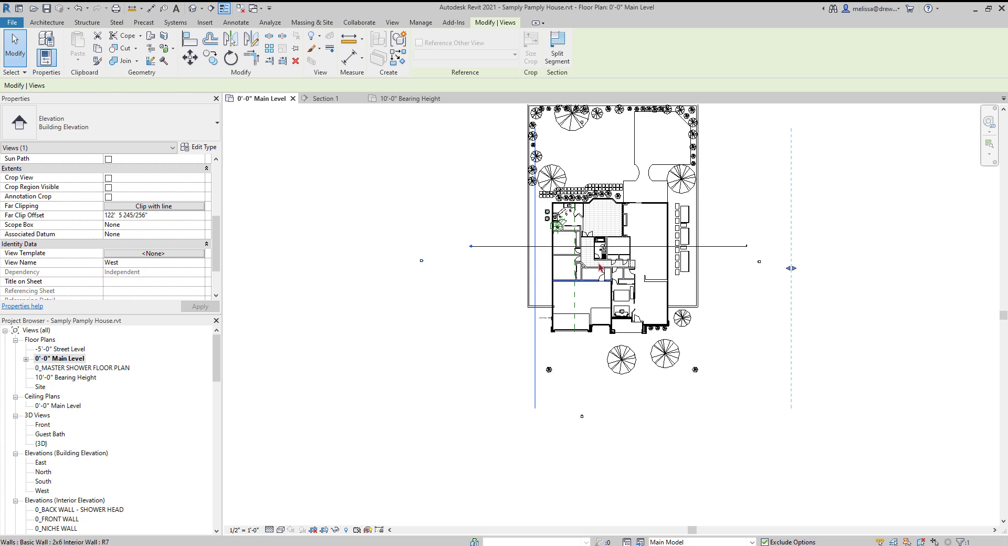
left_click_drag(791, 269, 674, 268)
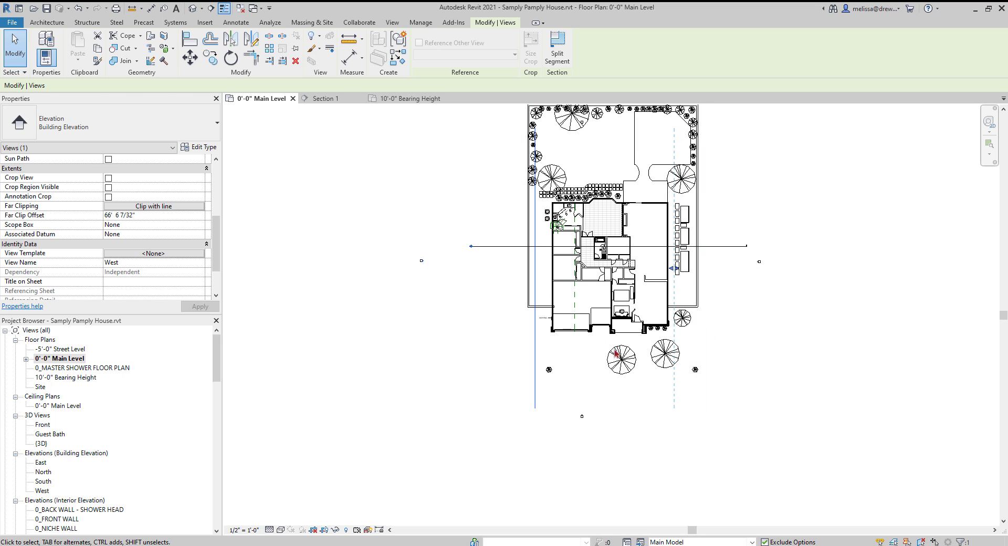
left_click(508, 345)
scroll(565, 249, "up", 3)
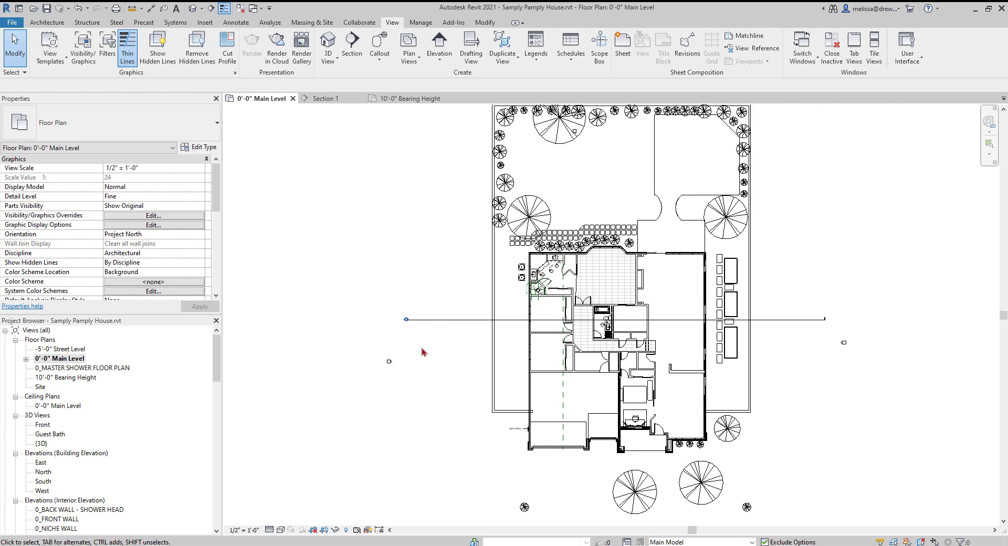
Step: Pull Section 1's far-clip boundary in toward the house
left_click(438, 319)
scroll(462, 357, "down", 3)
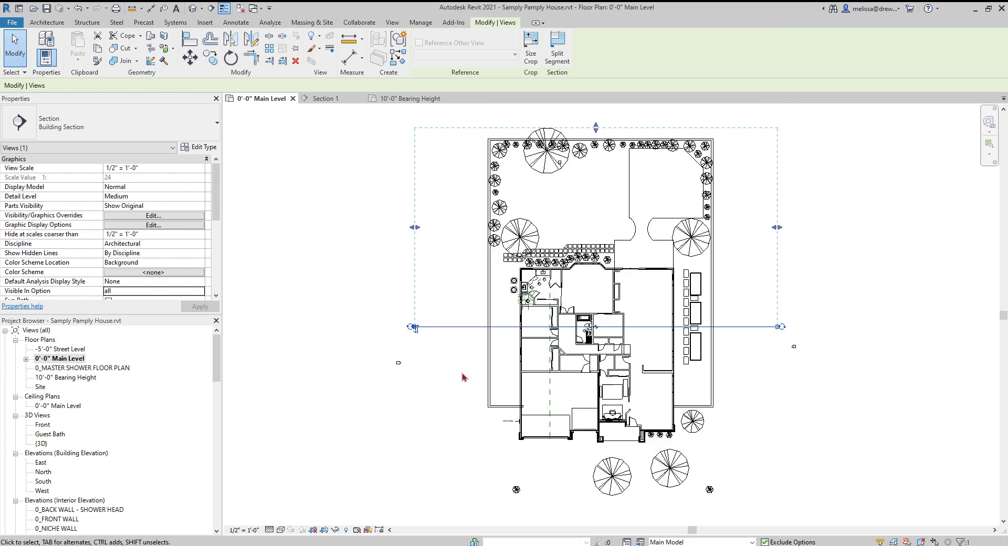
scroll(463, 364, "up", 1)
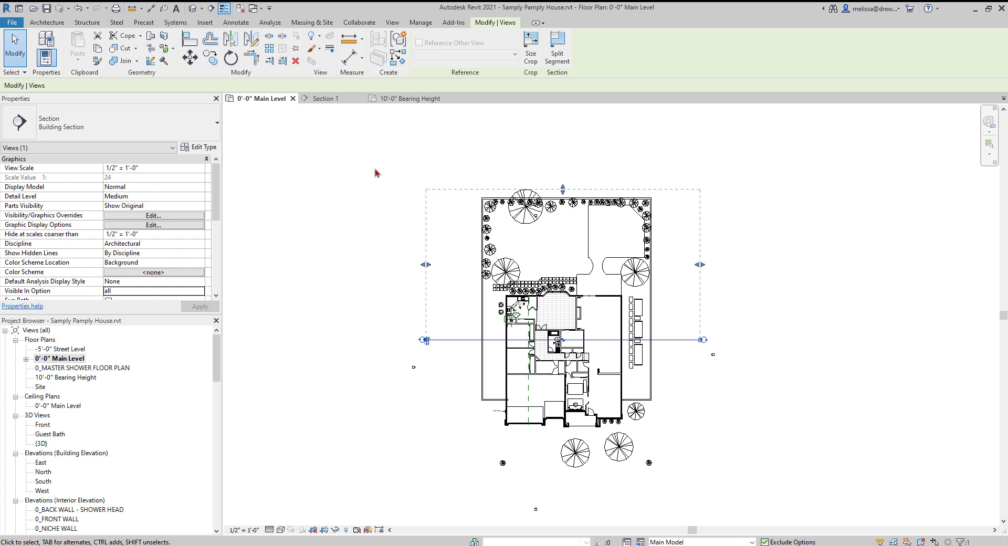
left_click(392, 23)
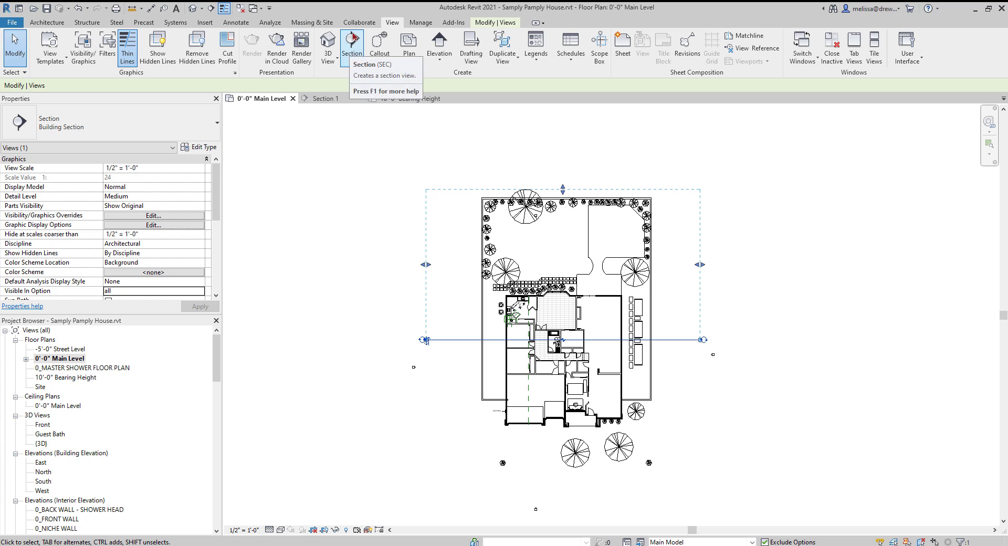
scroll(462, 362, "up", 1)
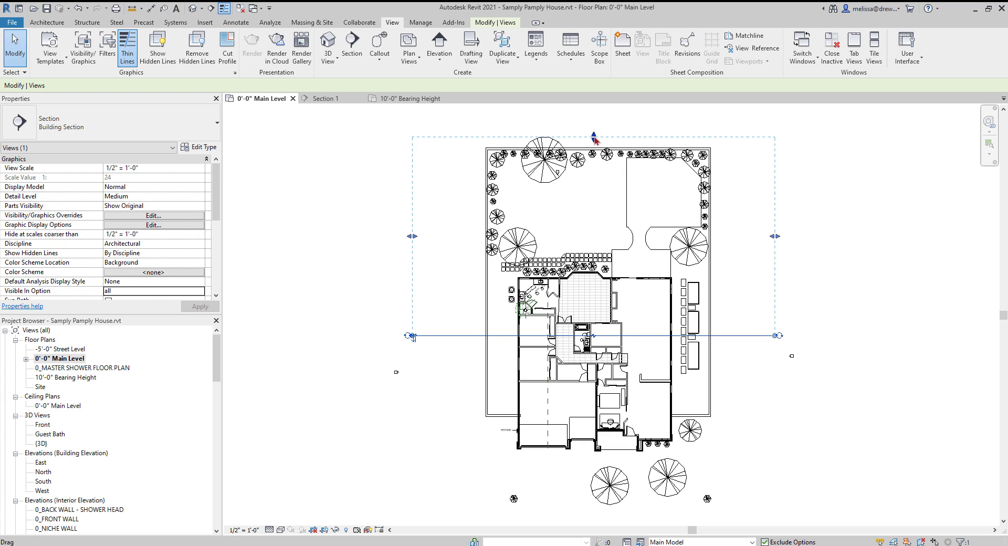
left_click_drag(594, 137, 640, 332)
Step: Deselect the section and open the Section 1 view from its head
left_click(452, 387)
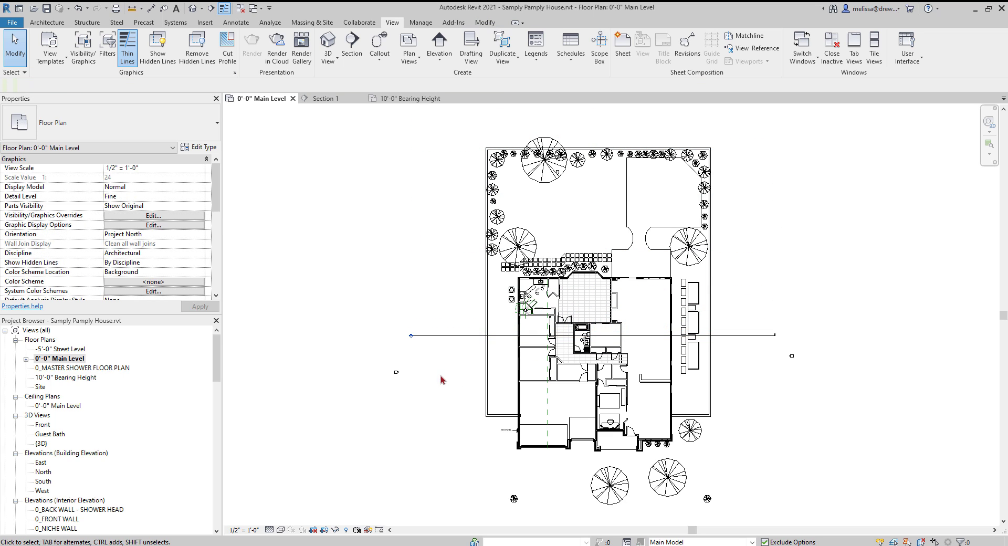
scroll(538, 334, "up", 1)
scroll(538, 333, "up", 1)
left_click(314, 341)
key("Escape")
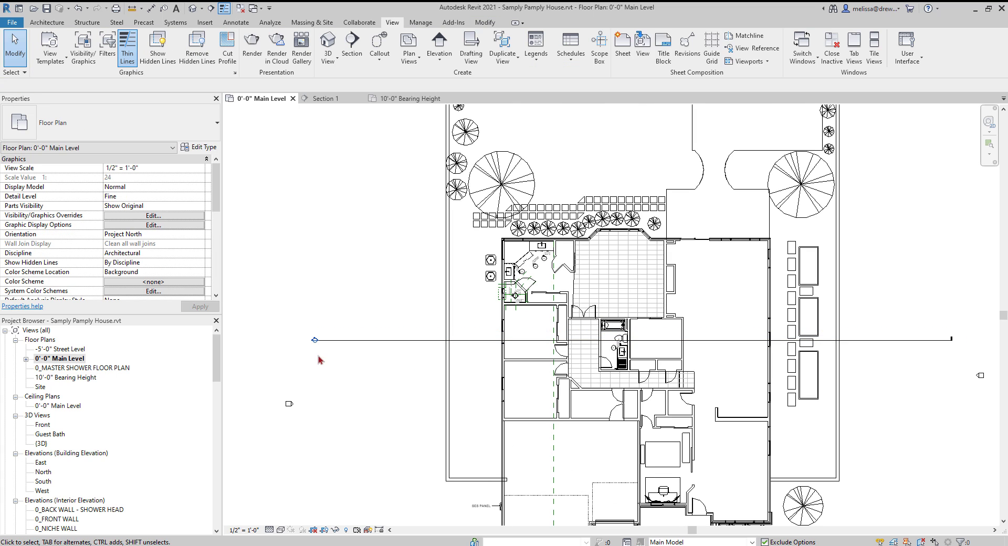
double_click(314, 341)
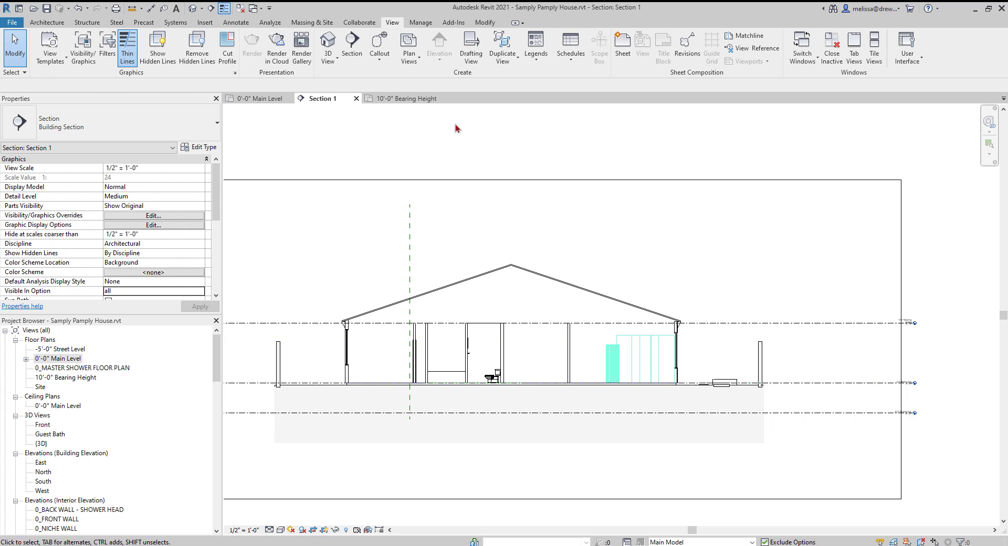
Step: Close Section 1, select its plan line, and flip it away and back again
left_click(356, 99)
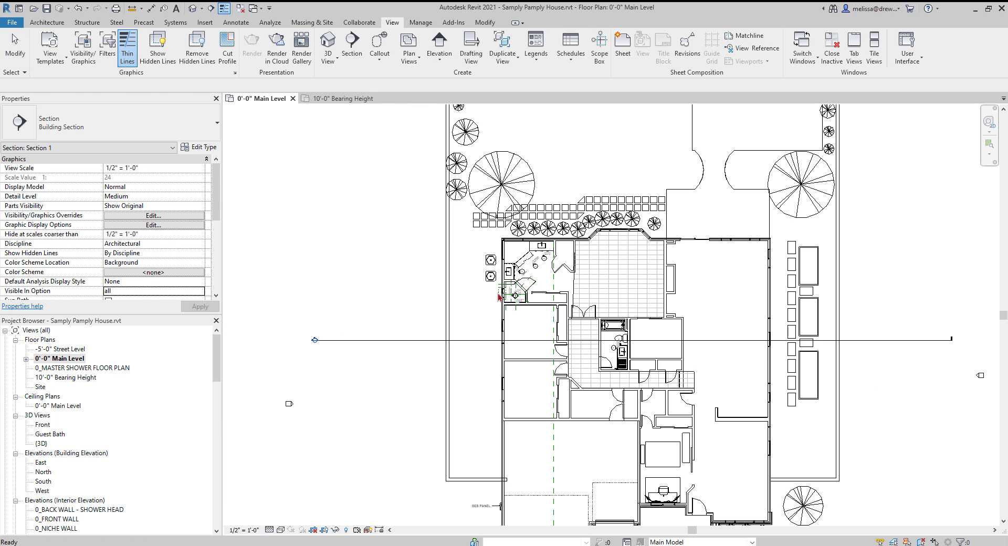
left_click(401, 341)
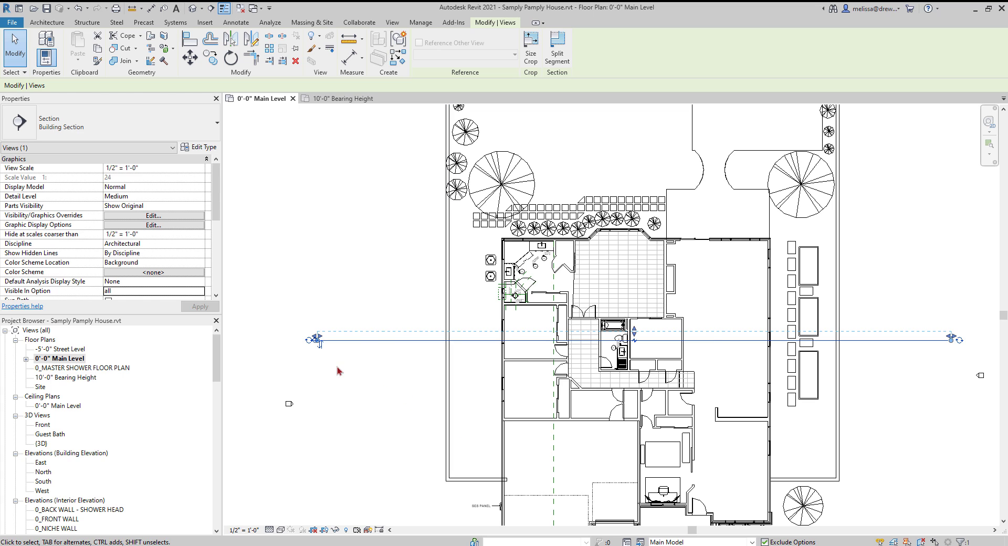
scroll(322, 347, "up", 5)
left_click(322, 329)
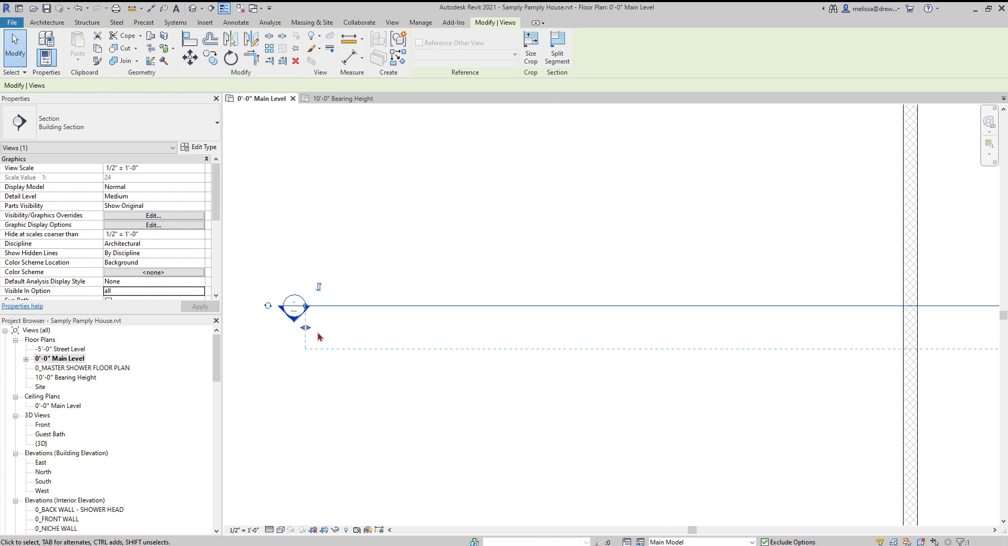
left_click(322, 326)
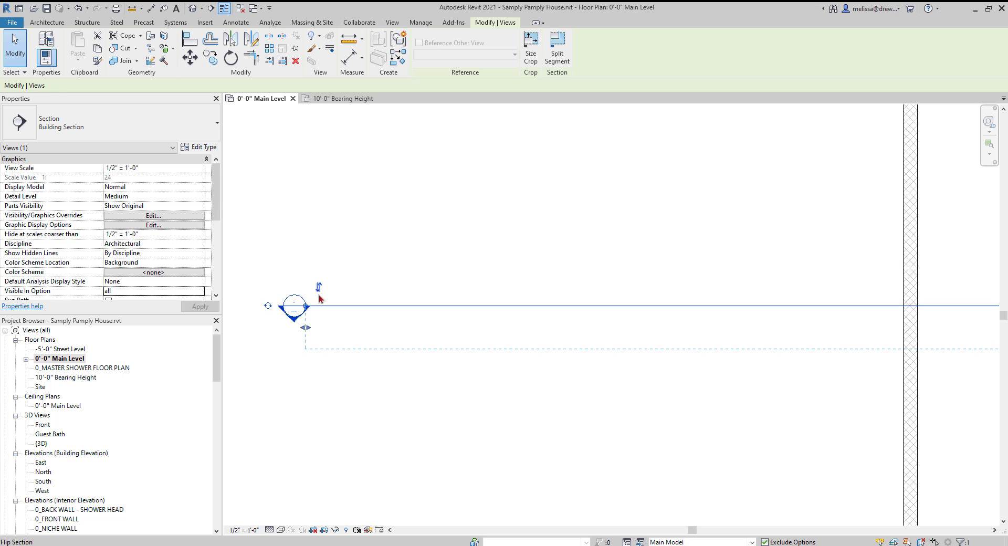
Step: Cycle the section head through filled rectangle and no head, ending on the circular head
scroll(267, 309, "up", 2)
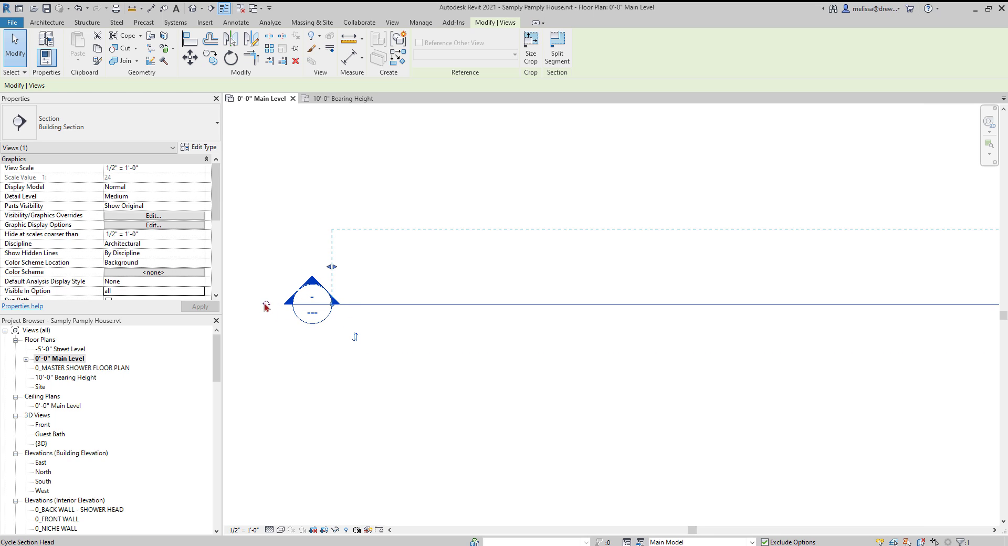
left_click(267, 306)
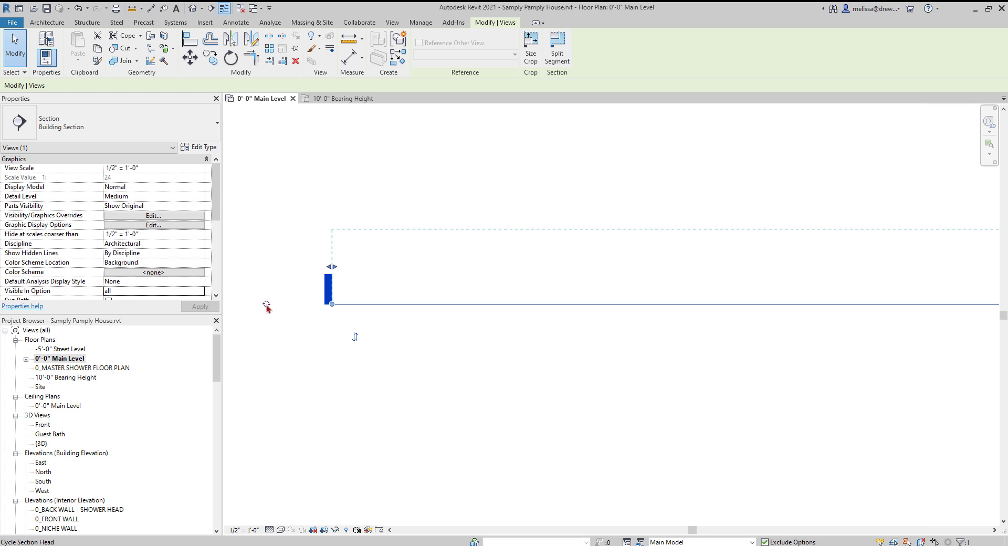
left_click(266, 306)
left_click(266, 305)
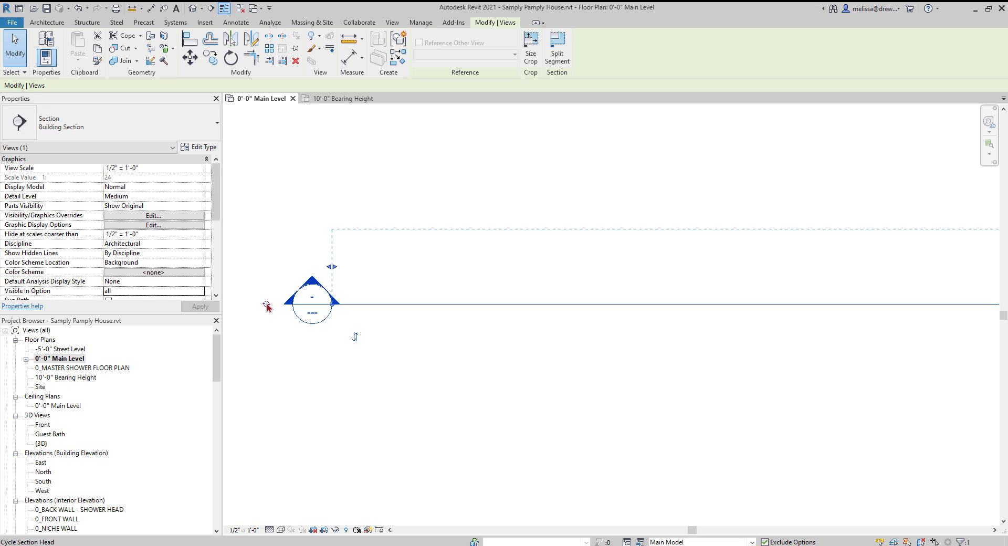
left_click(266, 307)
left_click(266, 306)
left_click(266, 306)
Step: Open a gap in the middle of the section line, then reselect it
scroll(287, 315, "down", 5)
scroll(771, 320, "up", 5)
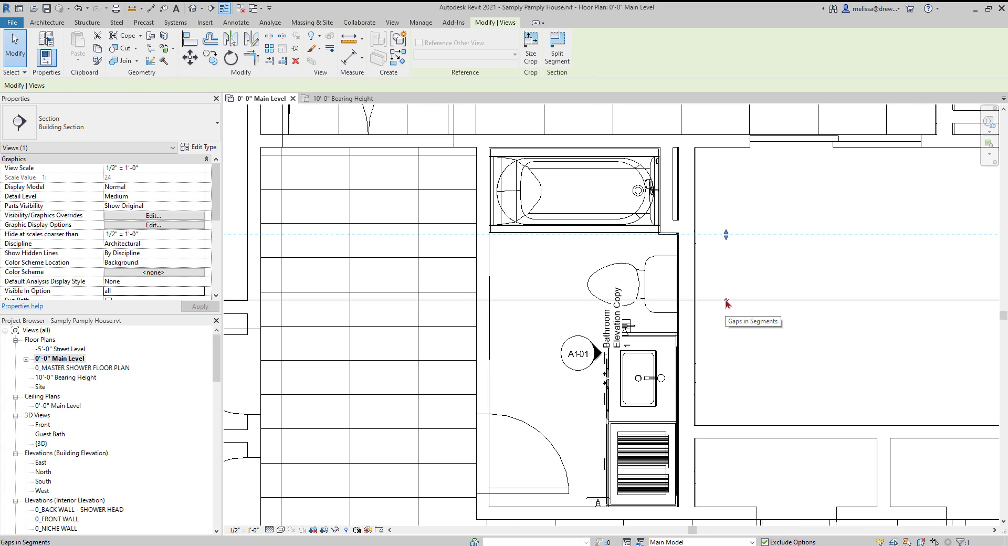
scroll(735, 326, "down", 5)
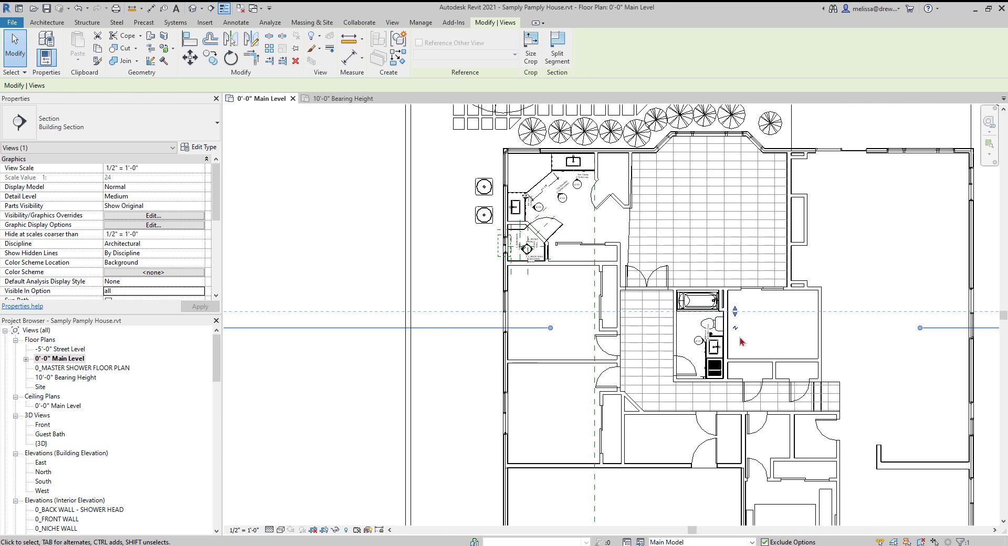
scroll(740, 342, "down", 3)
left_click_drag(511, 340, 515, 345)
left_click_drag(842, 331, 976, 331)
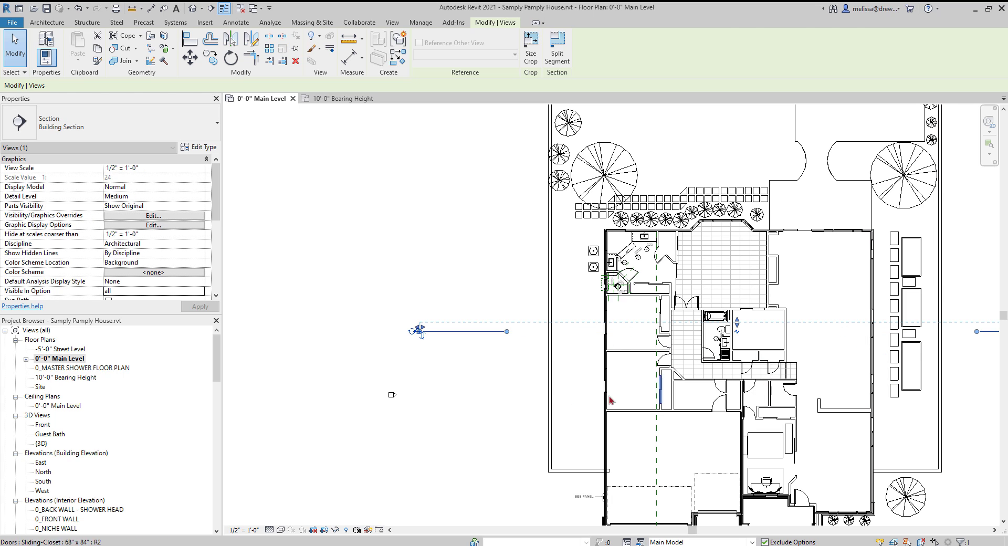
key("Escape")
left_click(462, 331)
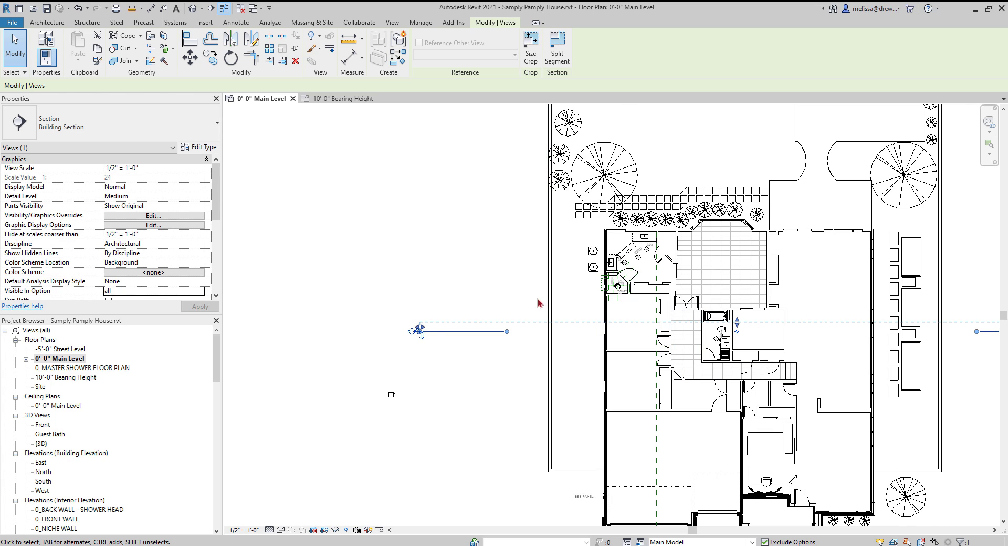
scroll(444, 330, "up", 5)
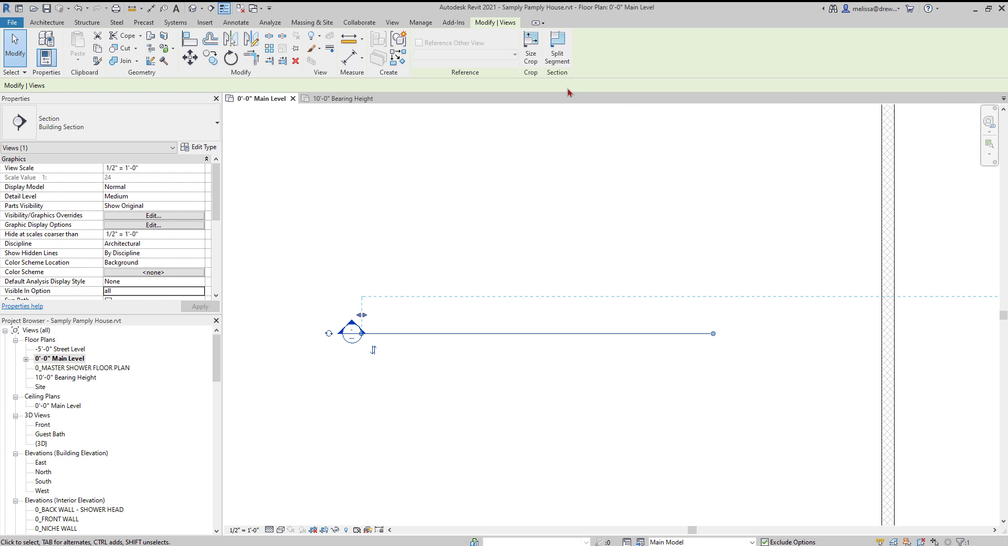
Step: Split the section line so its offset segment crosses the house lower
left_click(557, 53)
left_click(543, 333)
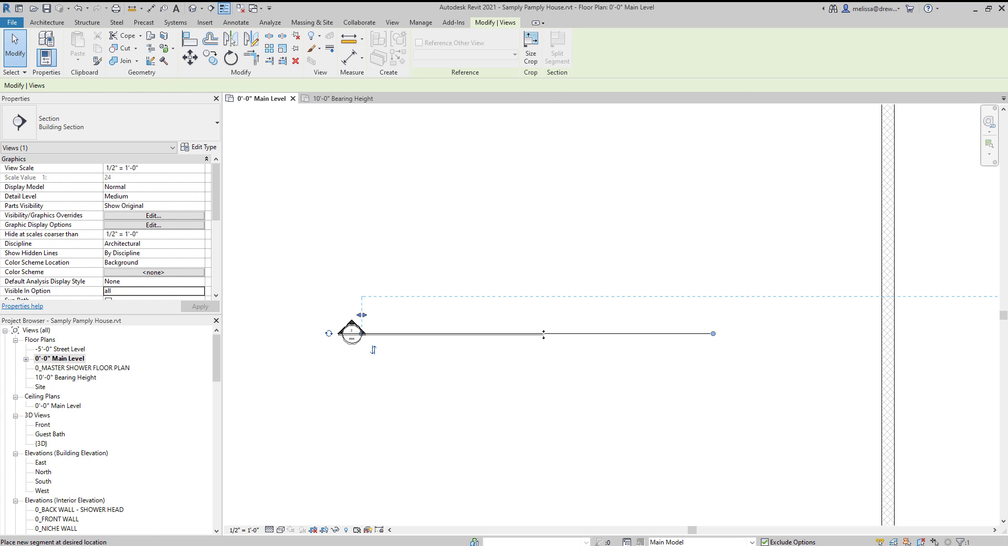
scroll(548, 377, "down", 5)
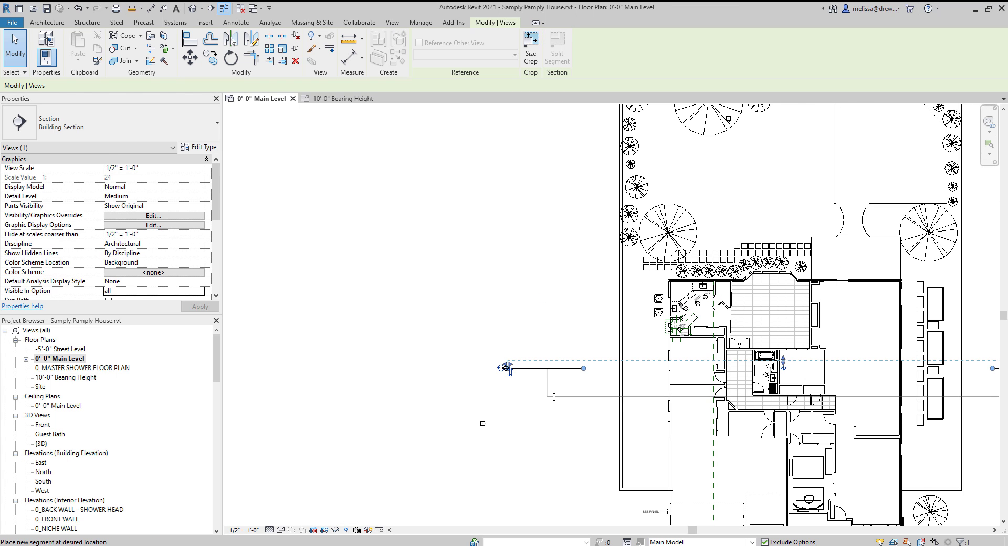
left_click(554, 396)
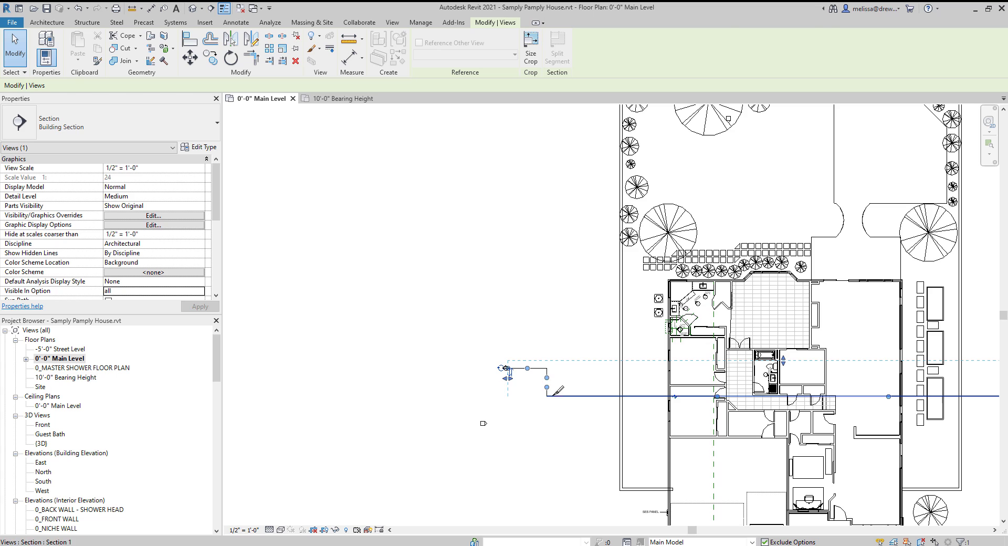
key("Escape")
key("Escape")
middle_click_drag(634, 391, 510, 328)
scroll(452, 319, "down", 1)
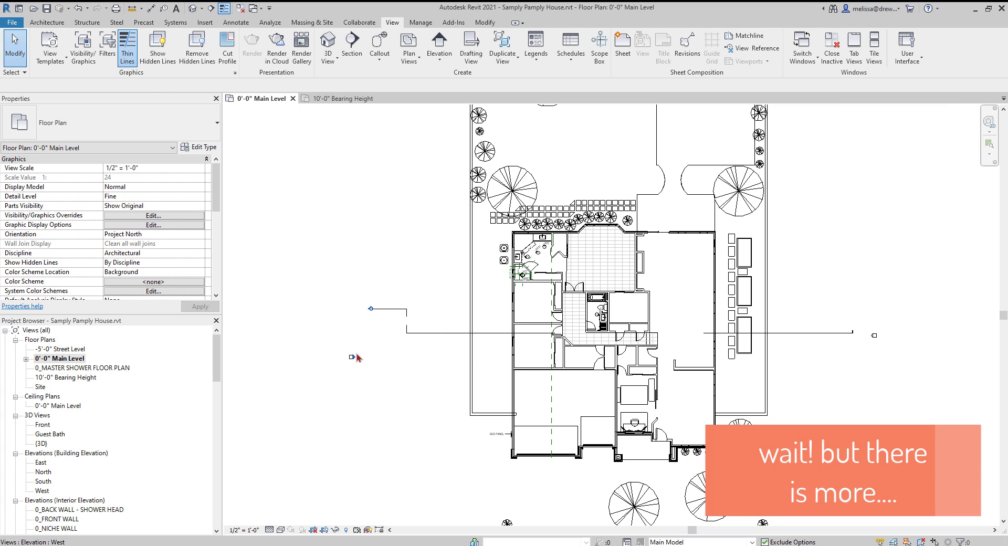
scroll(361, 359, "down", 2)
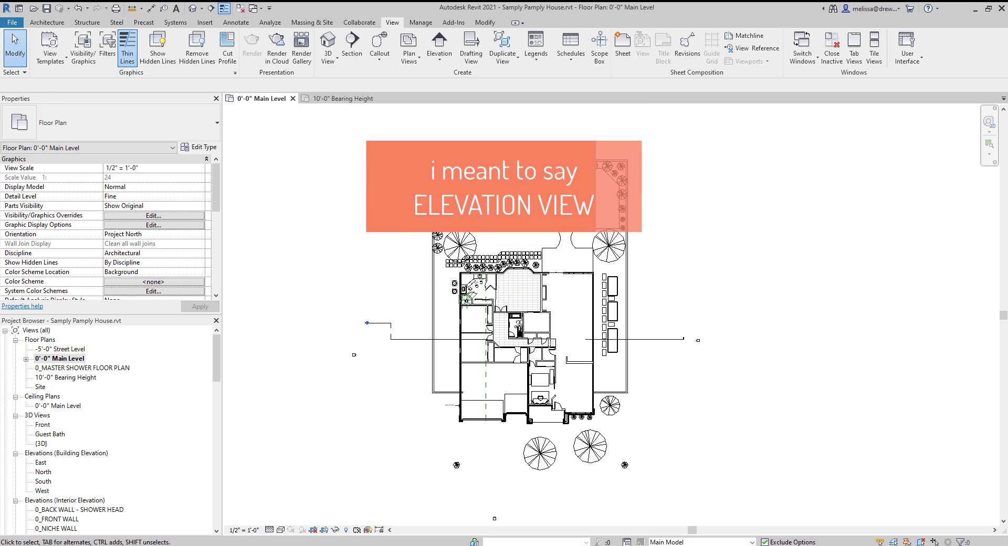
Step: Open the South elevation and select its crop region around the house front
double_click(495, 518)
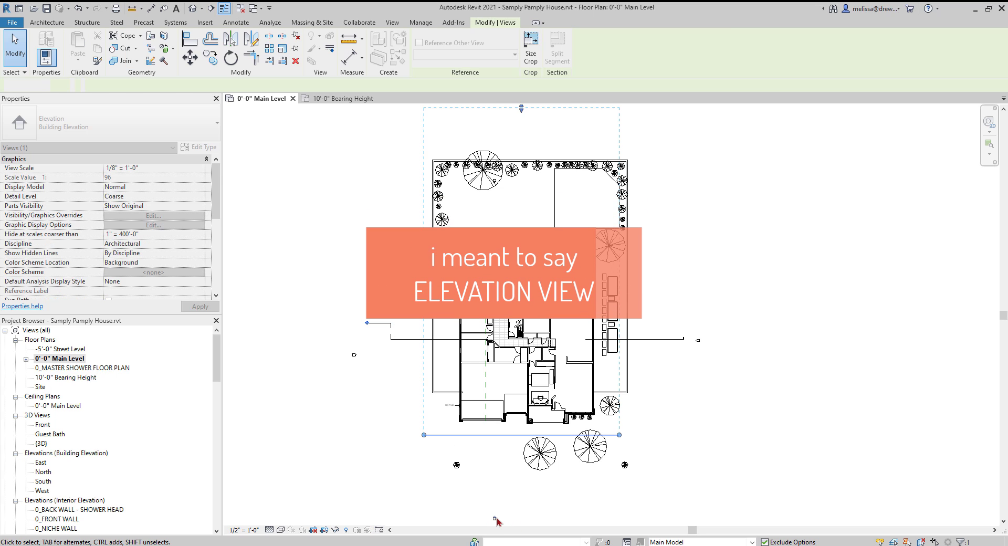
scroll(520, 383, "down", 3)
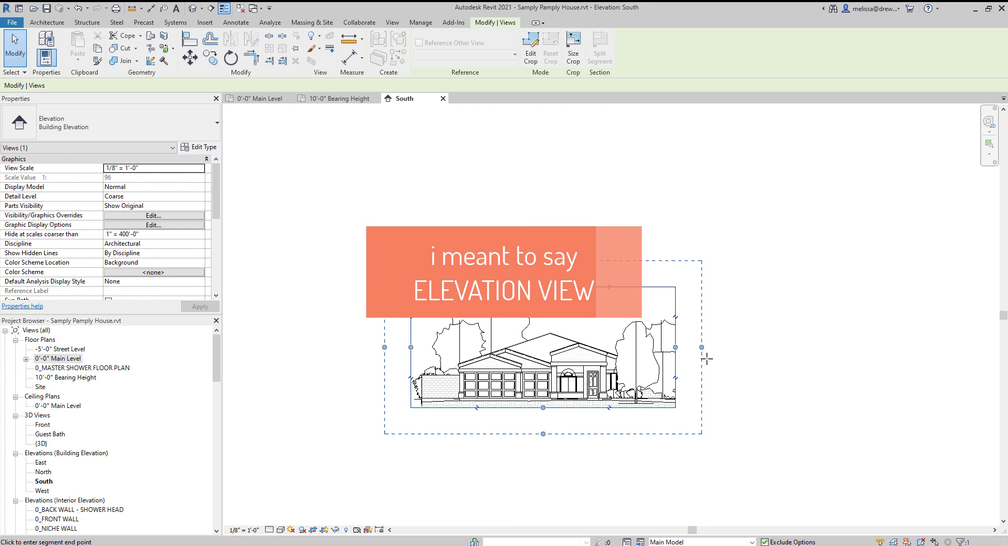
left_click(706, 359)
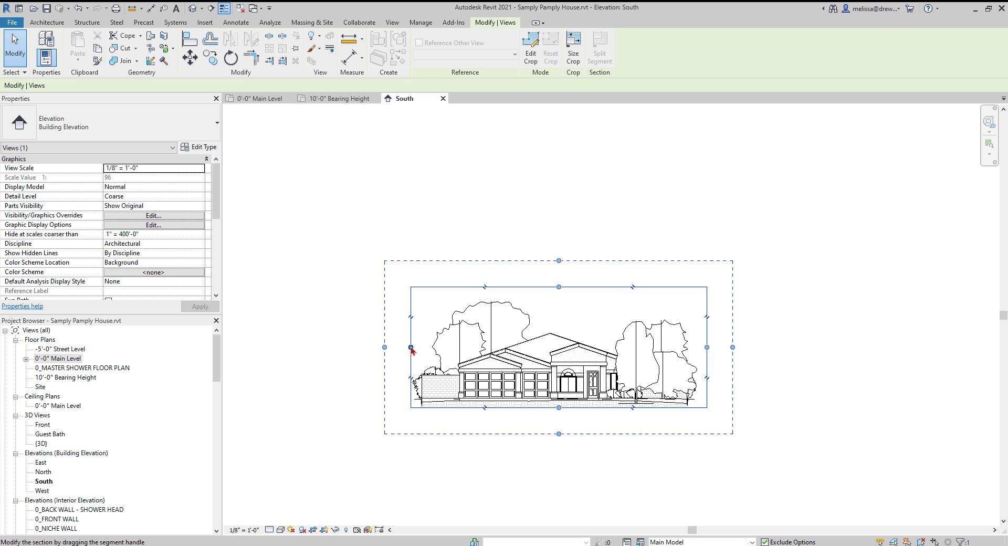
scroll(512, 343, "up", 3)
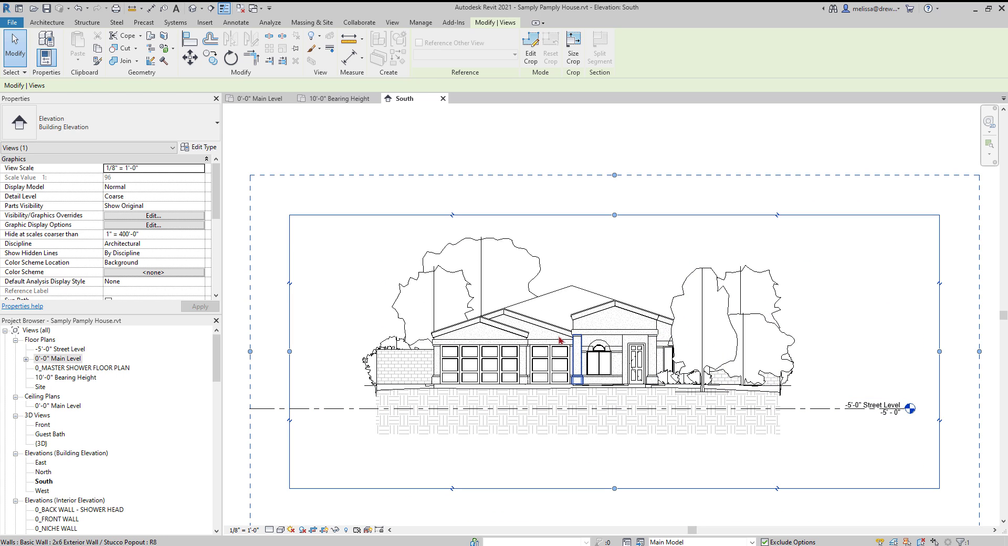
scroll(147, 235, "down", 1)
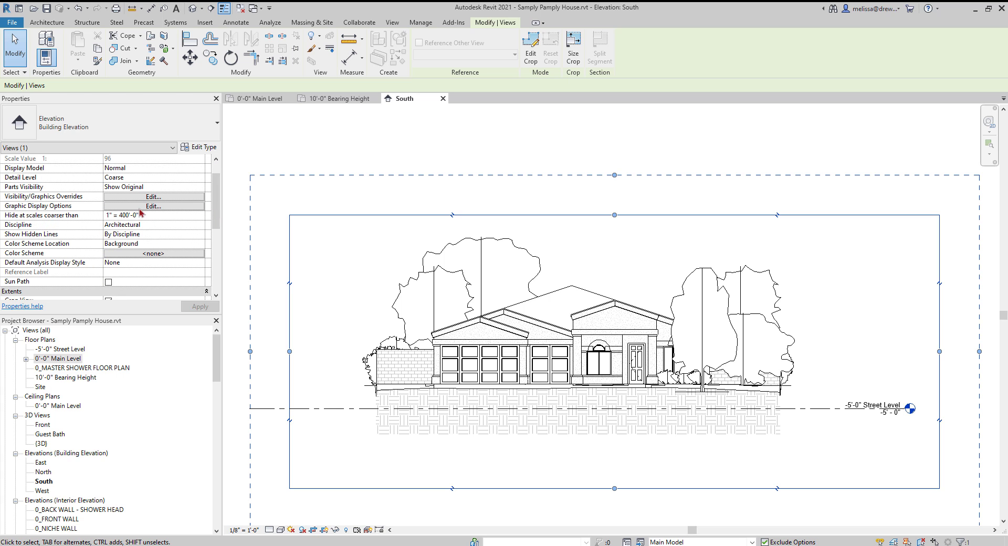
Step: Hide the Planting and Topography categories in the South elevation's Visibility/Graphics overrides
left_click(120, 198)
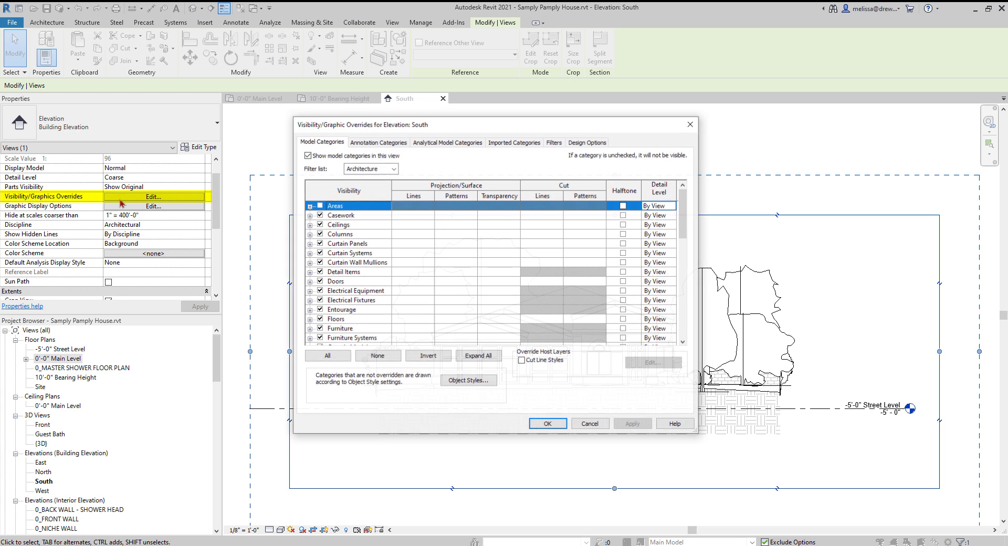
left_click(355, 293)
scroll(355, 295, "down", 5)
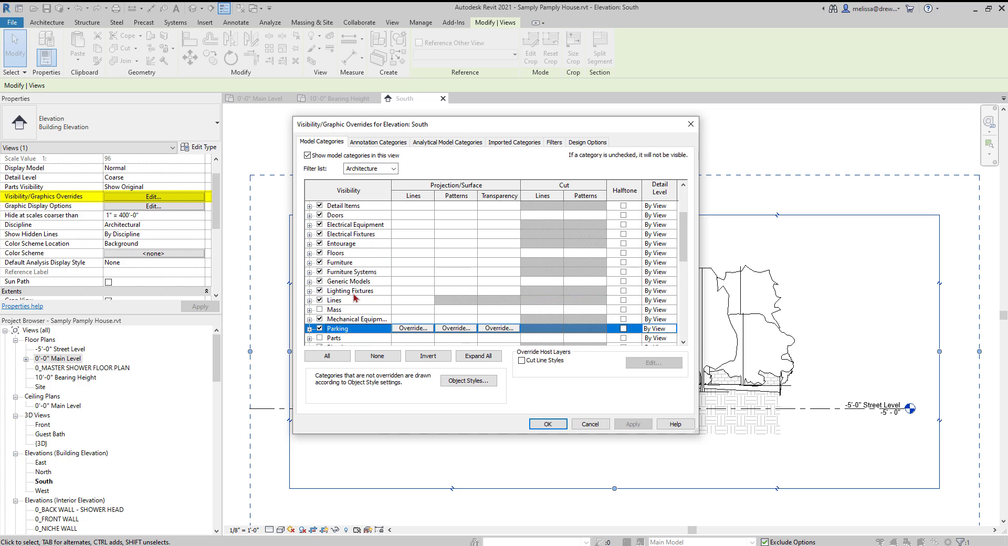
scroll(354, 297, "down", 1)
left_click(320, 290)
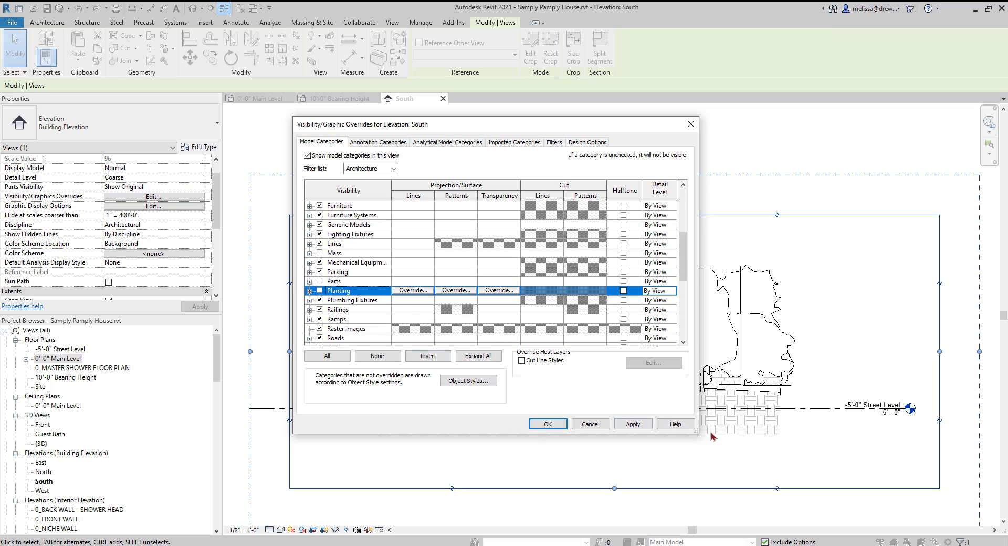
left_click(357, 320)
scroll(357, 322, "down", 6)
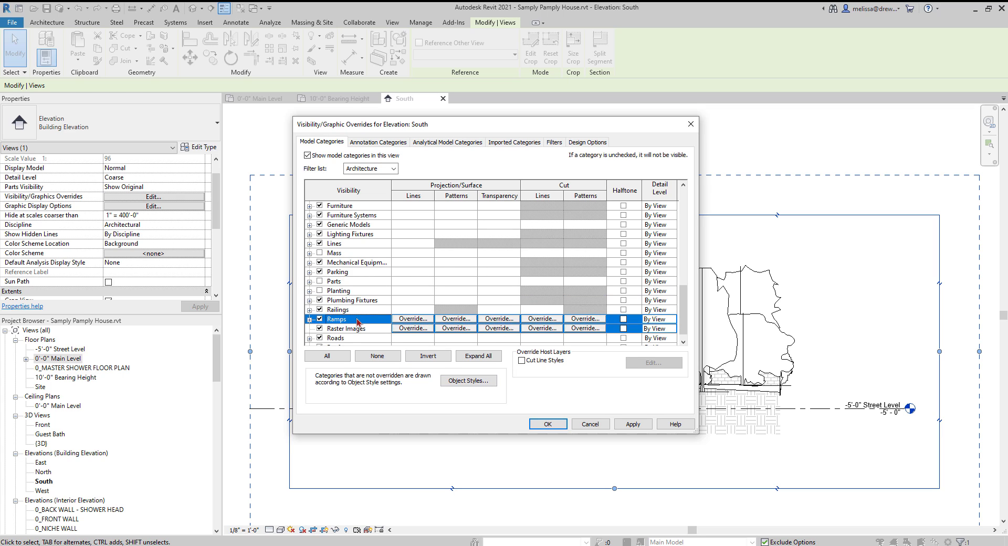
left_click(320, 319)
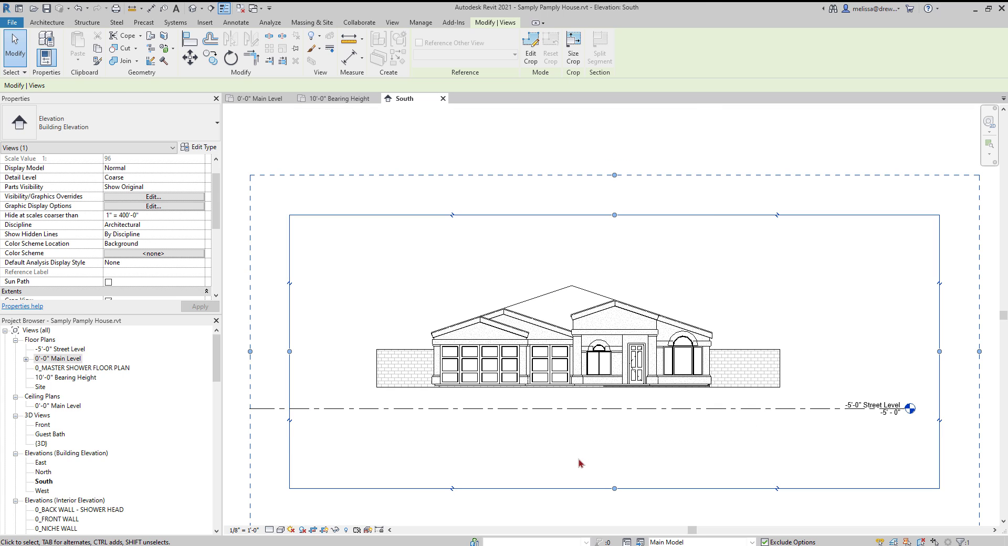
left_click(547, 423)
scroll(567, 407, "down", 3)
scroll(557, 431, "up", 3)
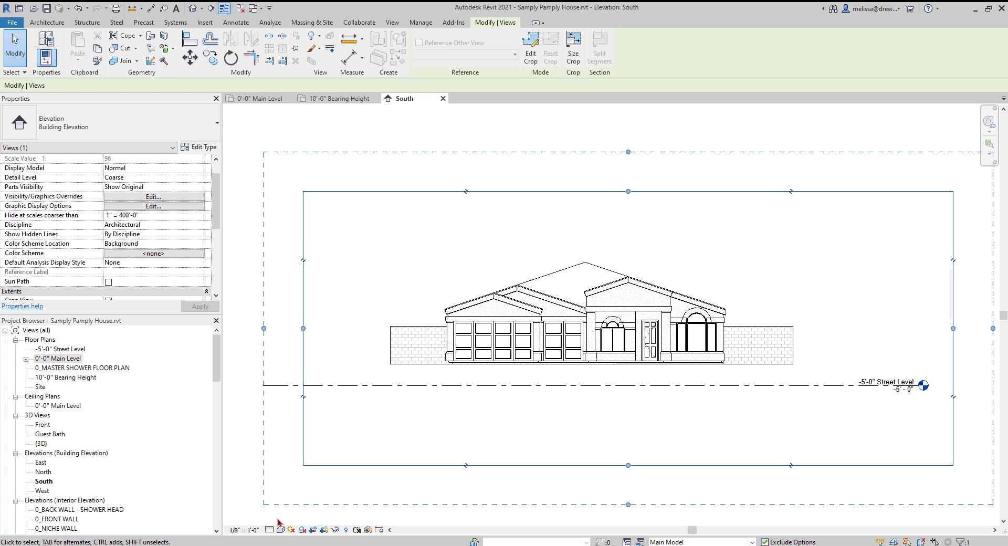
Step: Set the South elevation's view scale to 1/4" = 1'-0"
left_click(243, 530)
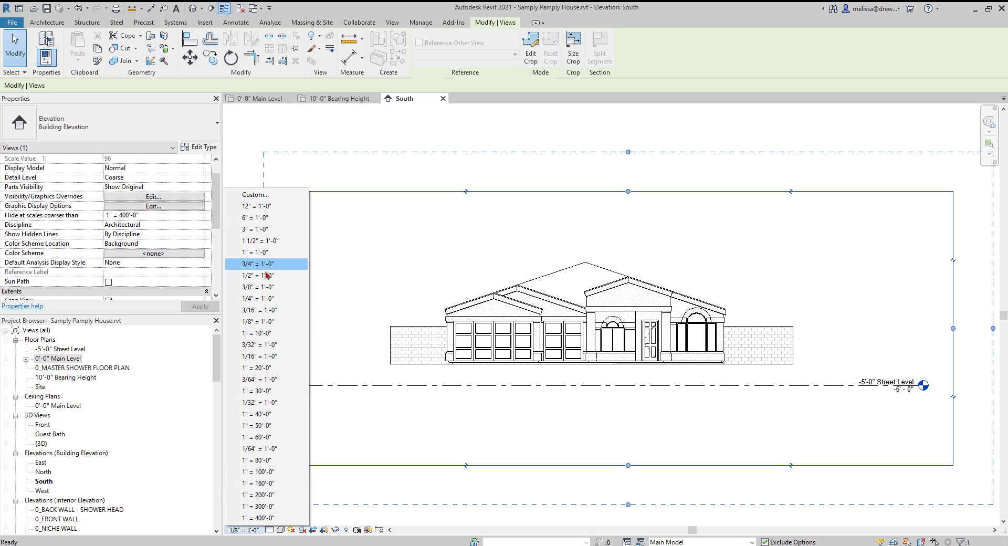
left_click(264, 301)
left_click(354, 477)
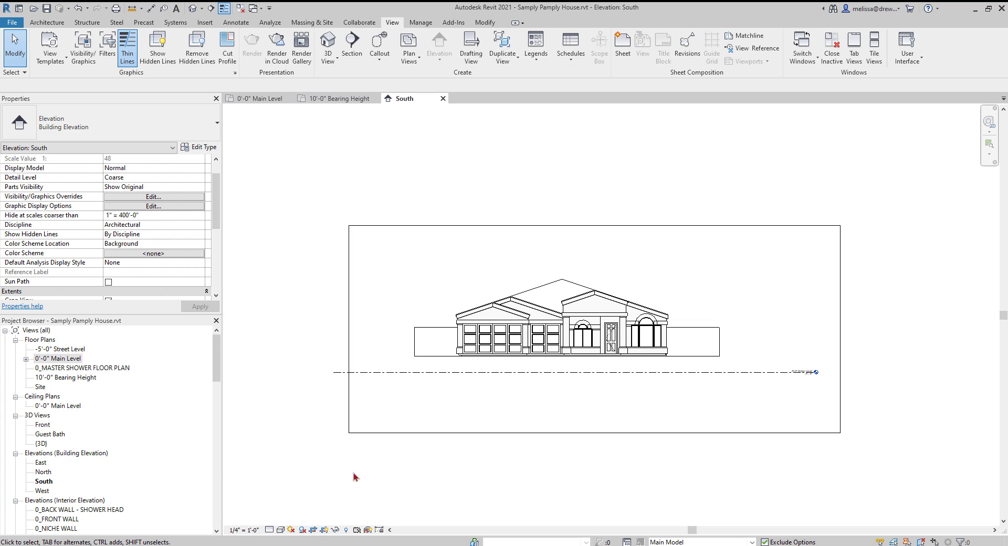
scroll(160, 210, "up", 1)
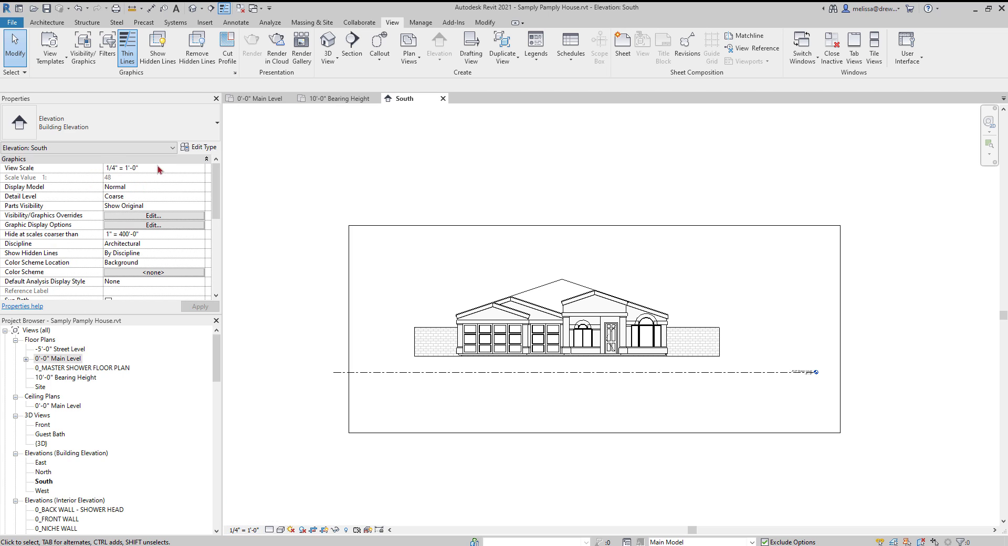
left_click(201, 168)
left_click(239, 531)
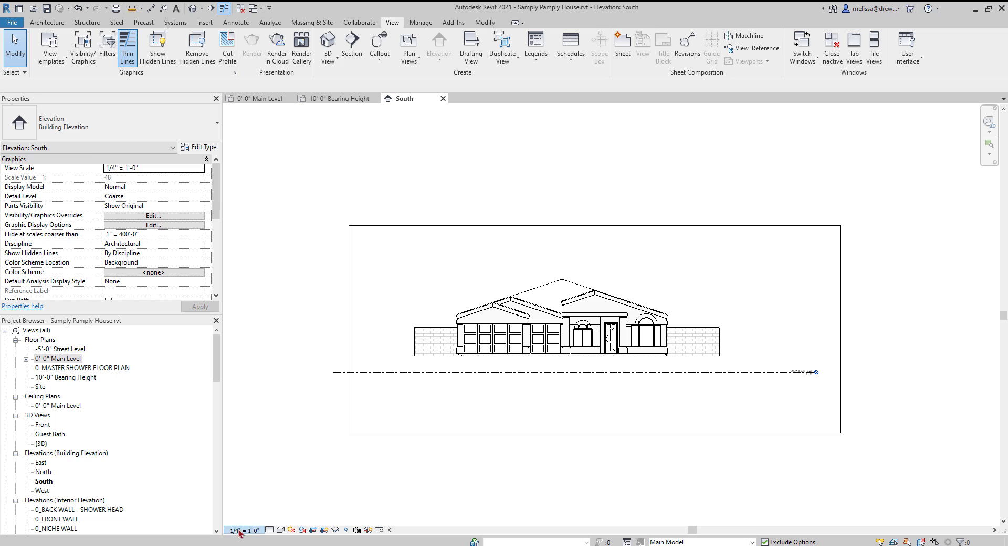
Step: Raise the crop region's bottom edge to just below the house
left_click(585, 433)
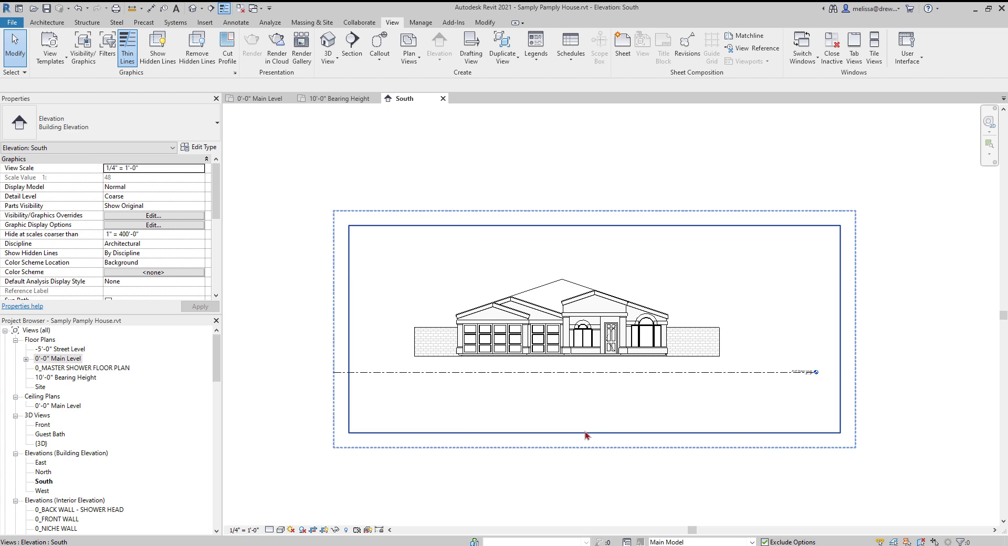
left_click(586, 434)
left_click_drag(594, 433, 593, 366)
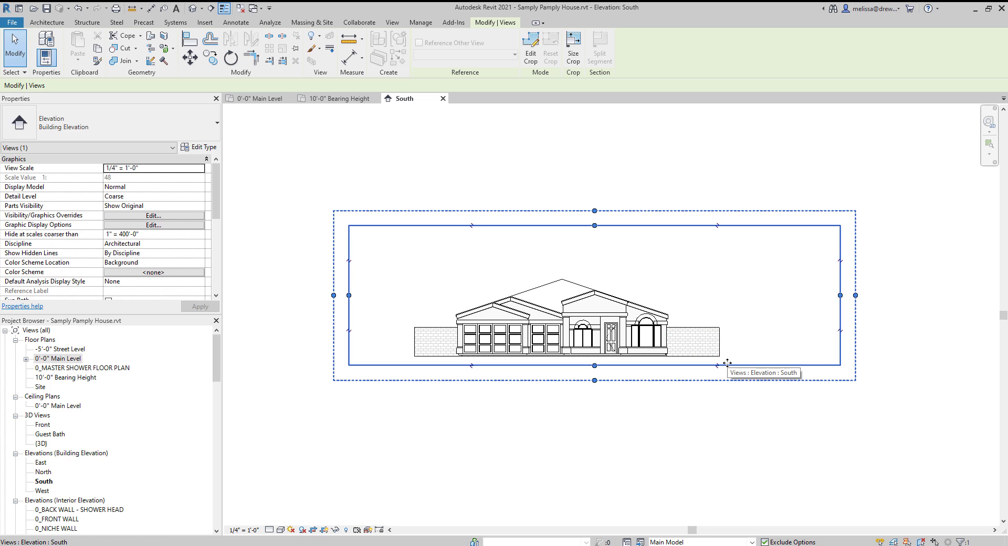
left_click(579, 408)
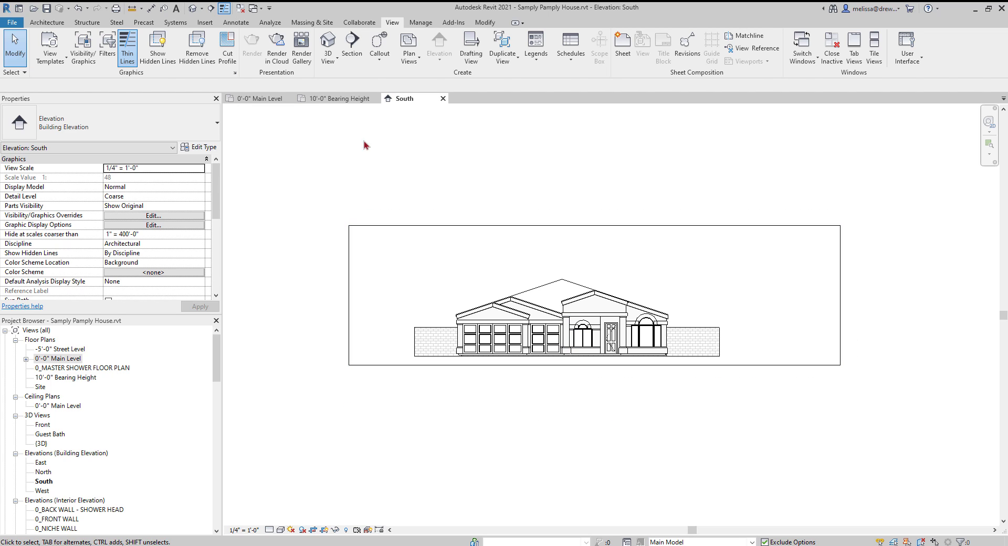
Step: Create a view template named 'Elevations' from the South elevation
left_click(61, 61)
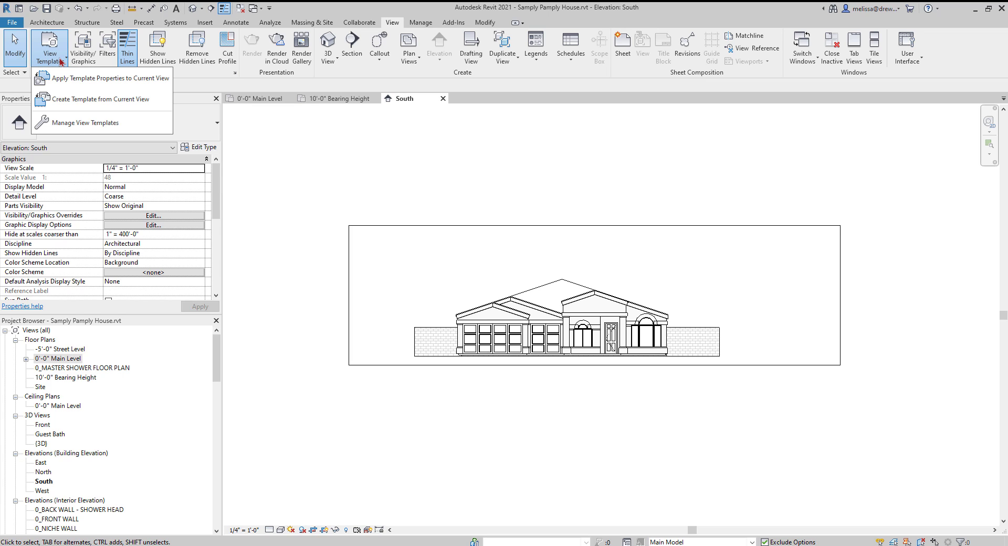
left_click(85, 103)
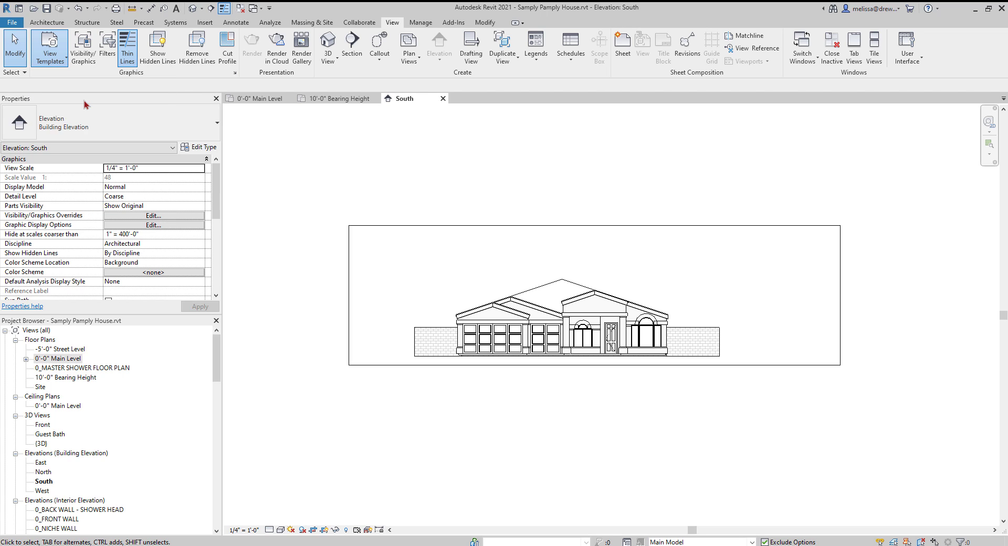
type("El")
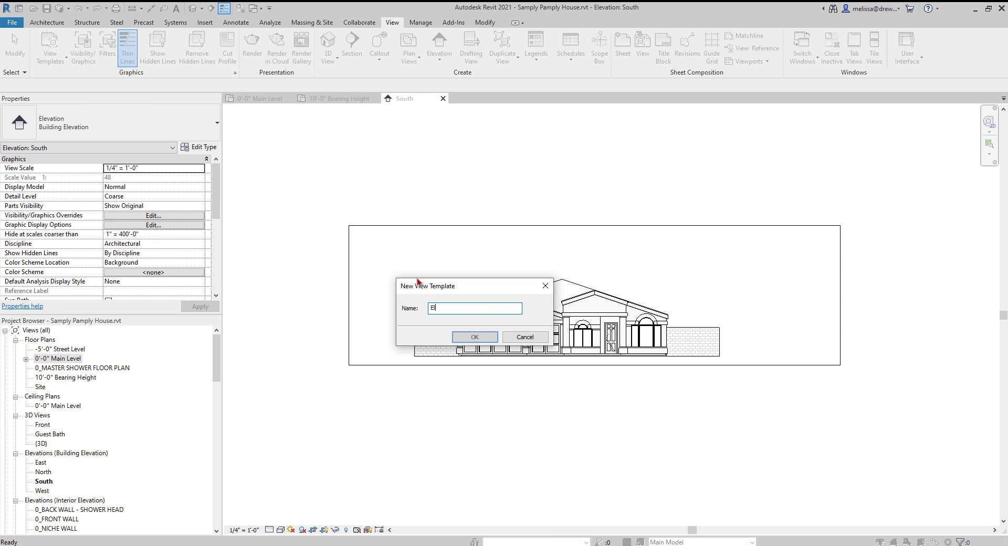
type("evations")
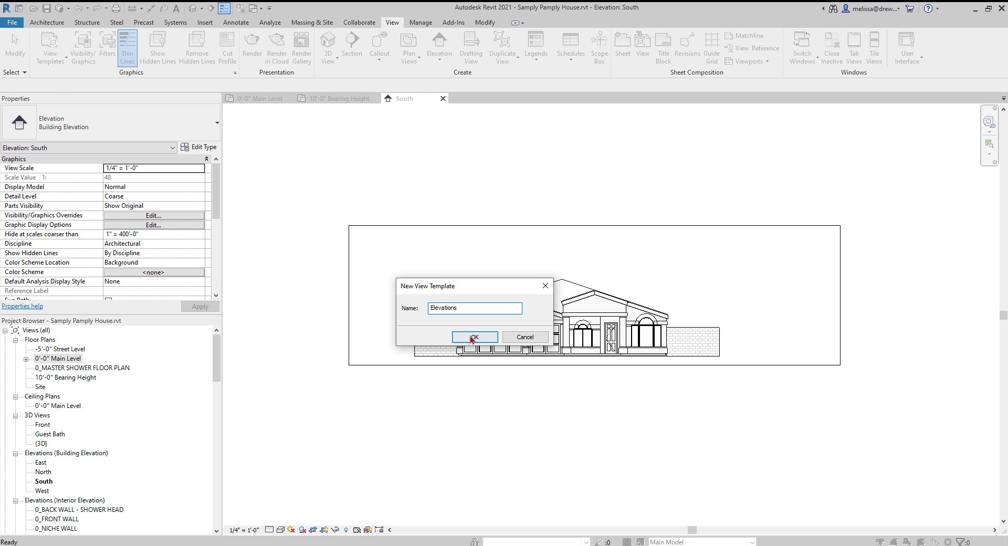
left_click(465, 336)
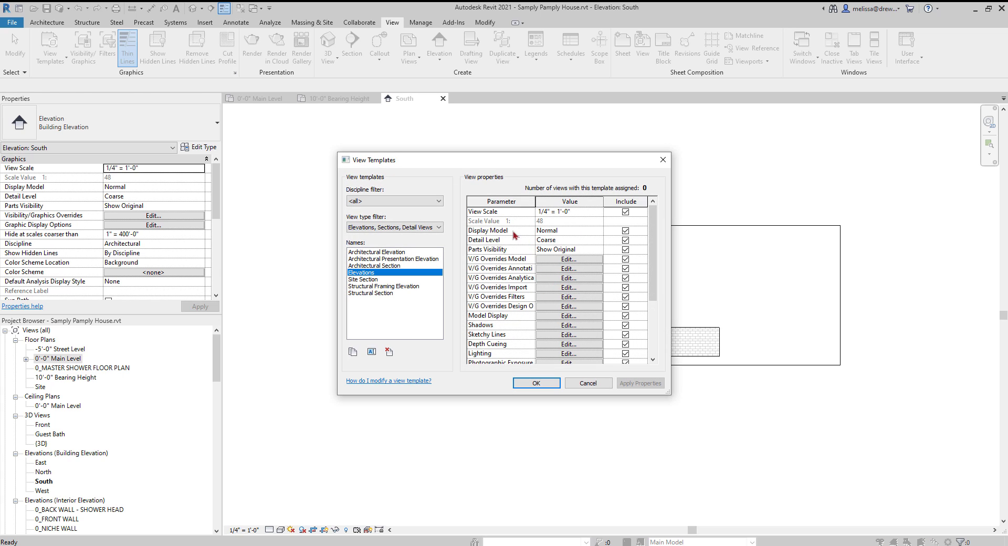
Step: Review the Elevations template parameters, leaving View Scale included
scroll(603, 273, "down", 1)
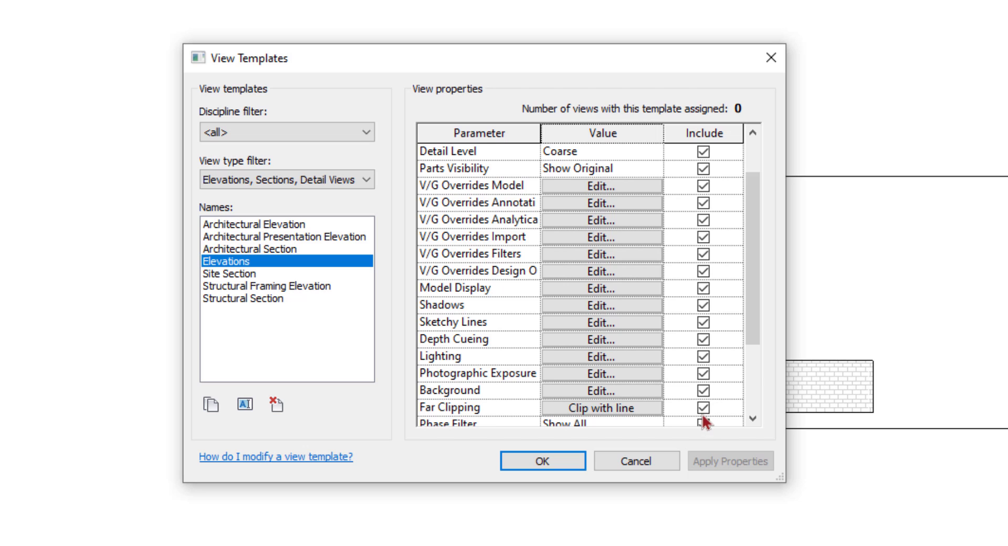
scroll(627, 356, "down", 1)
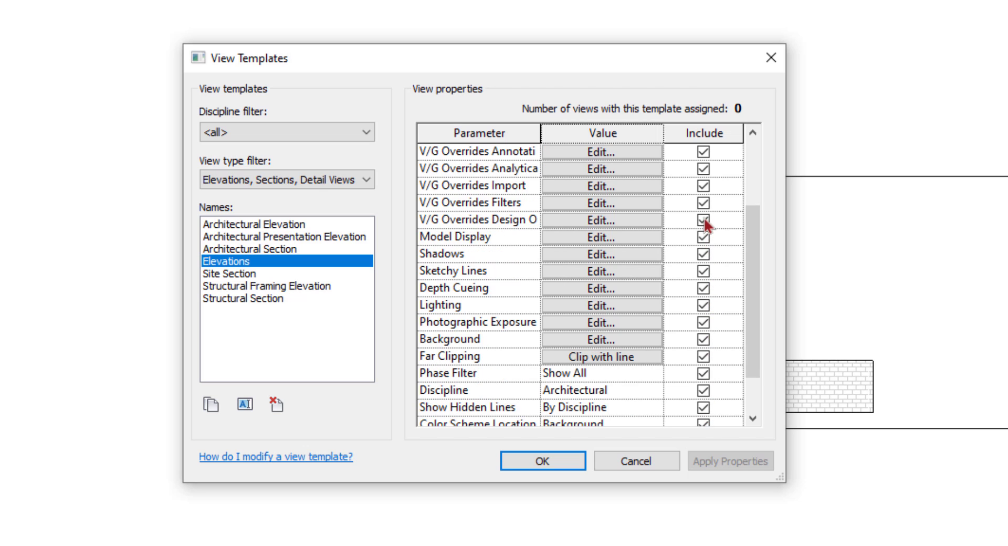
scroll(705, 223, "up", 2)
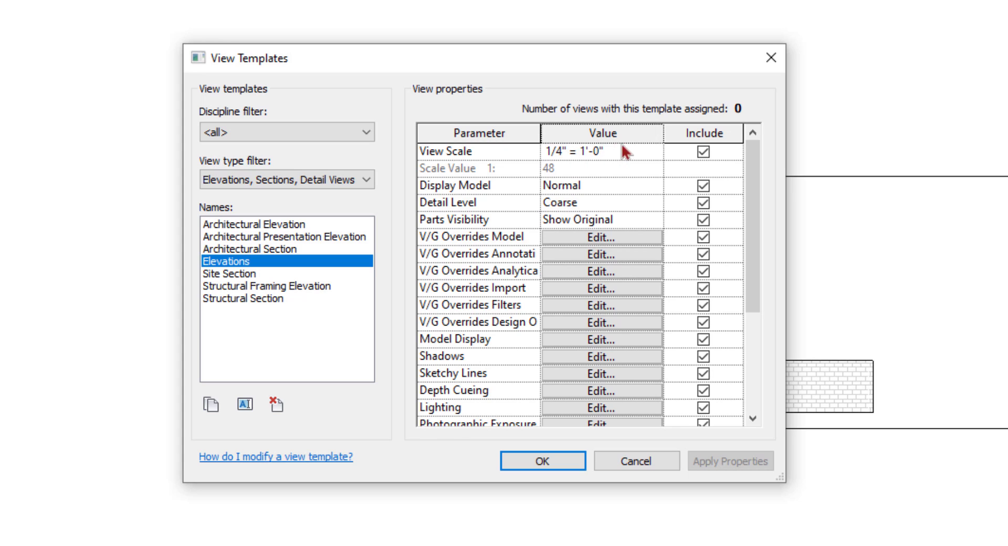
left_click(703, 153)
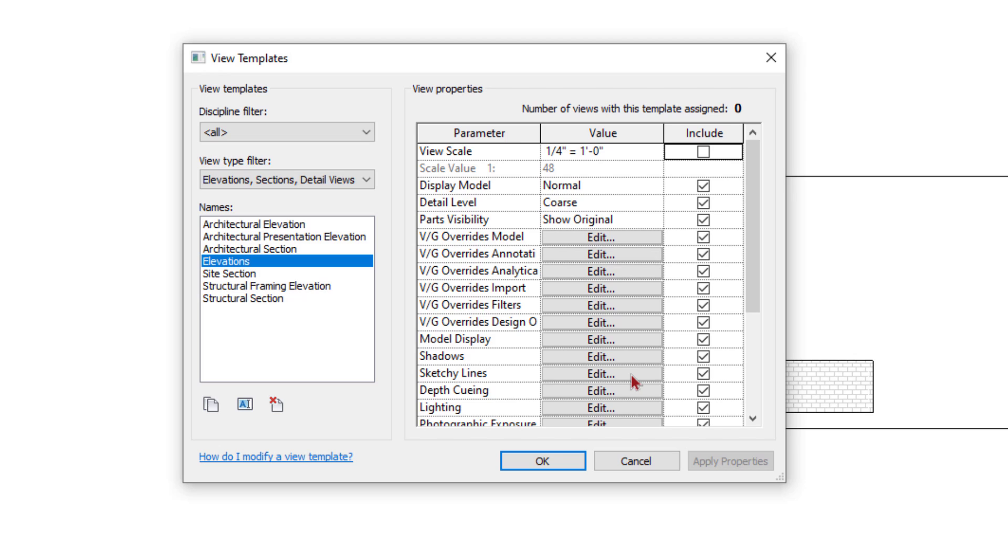
left_click(704, 152)
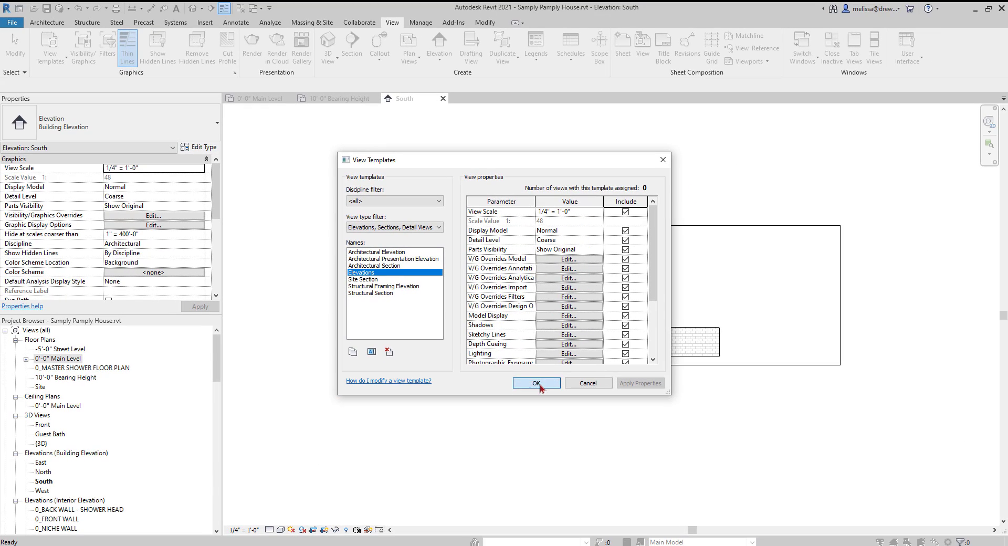
Step: Close the template settings and select the West through East building elevations together
left_click(541, 413)
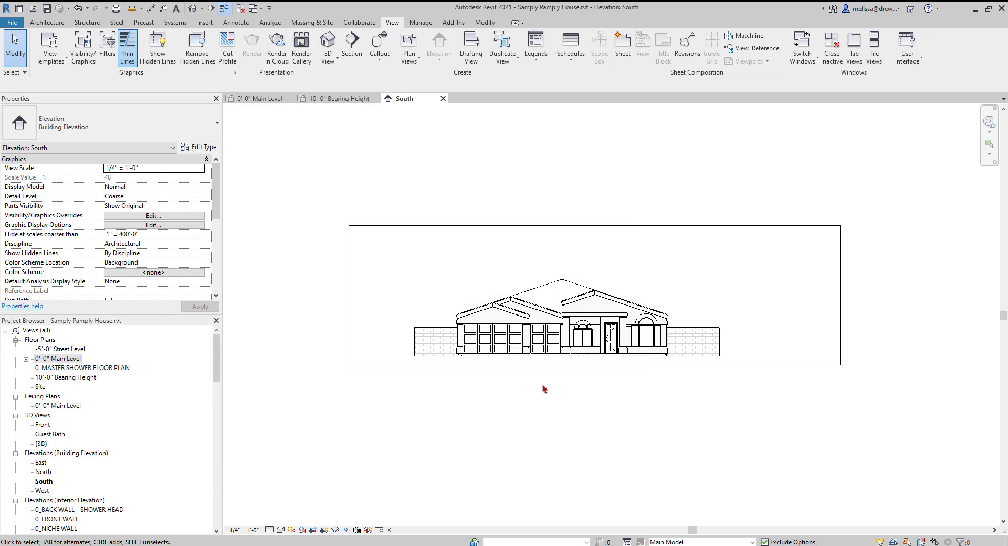
scroll(84, 467, "down", 3)
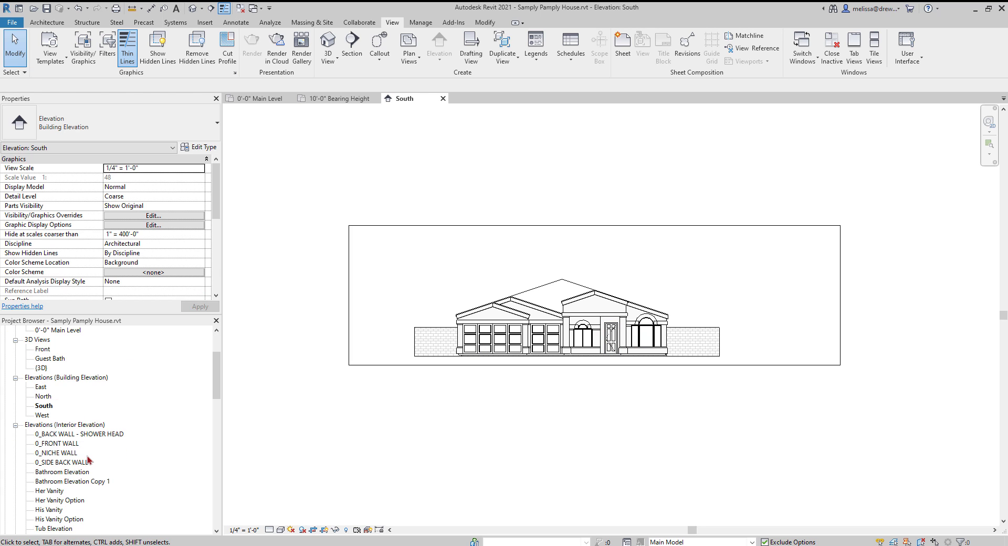
scroll(88, 460, "down", 15)
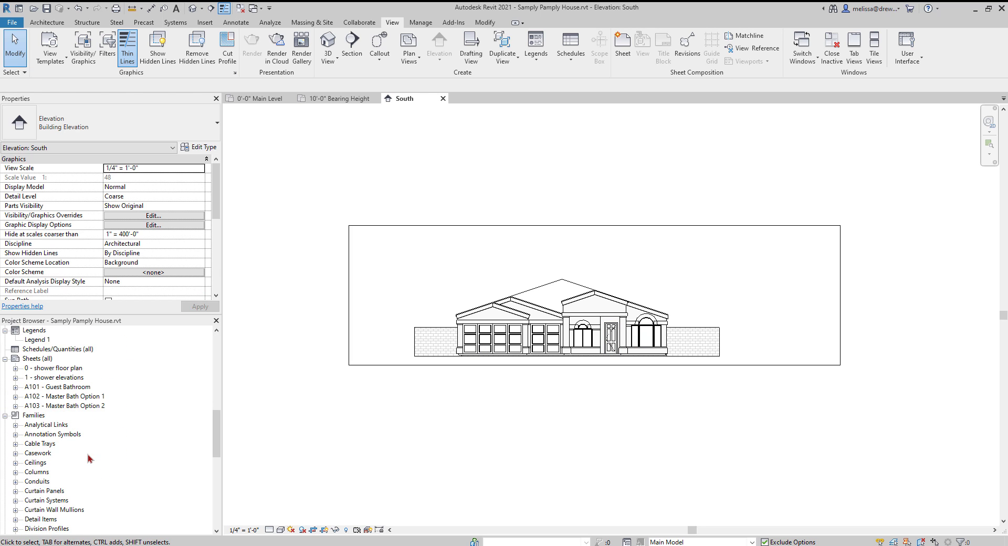
scroll(88, 458, "up", 5)
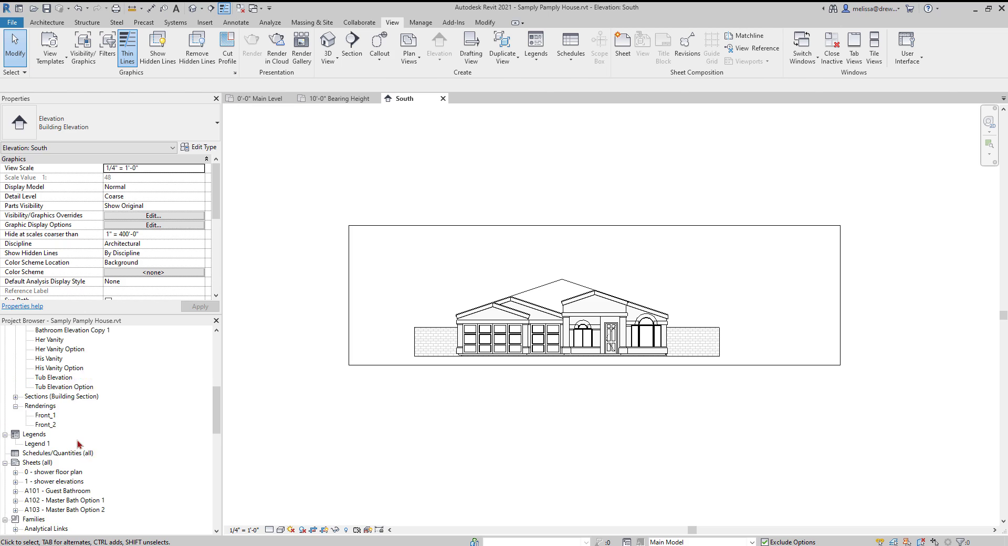
scroll(79, 444, "up", 1)
scroll(79, 443, "up", 1)
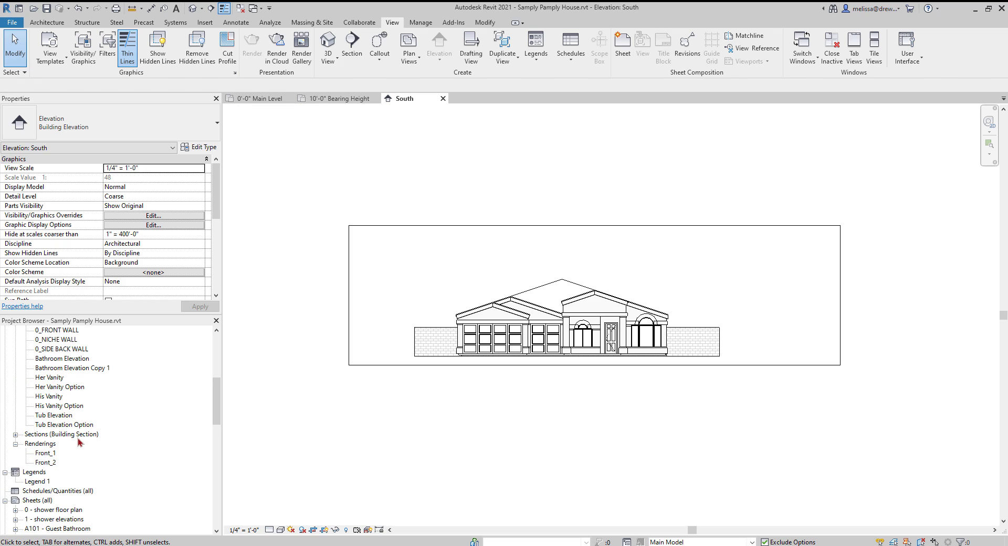
scroll(79, 441, "up", 4)
left_click(49, 426)
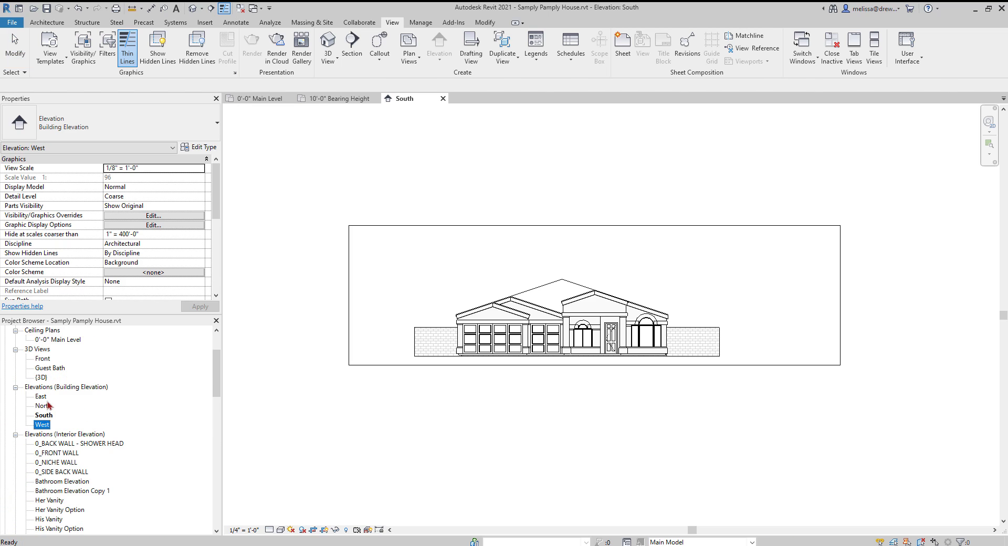
left_click(42, 426)
left_click(42, 397, "shift")
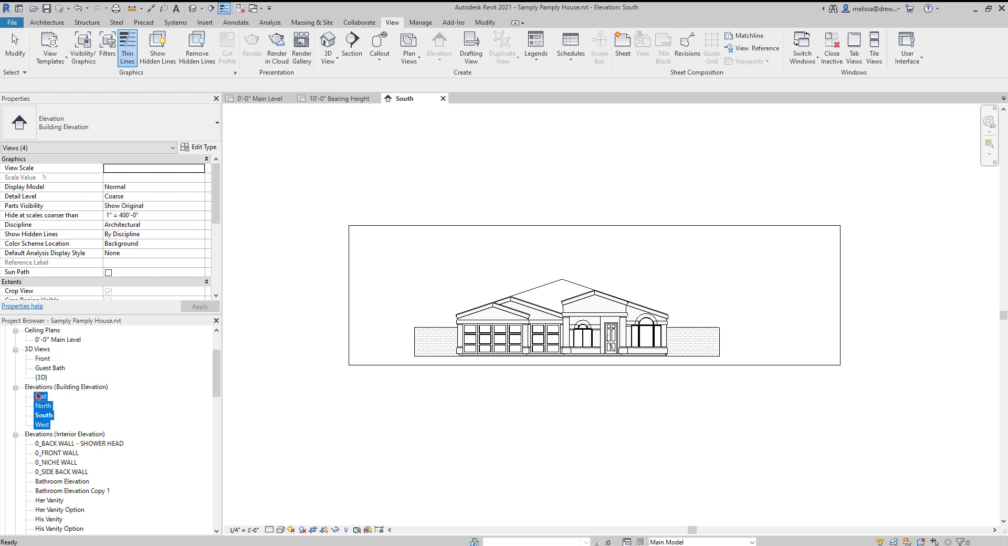
scroll(157, 256, "down", 4)
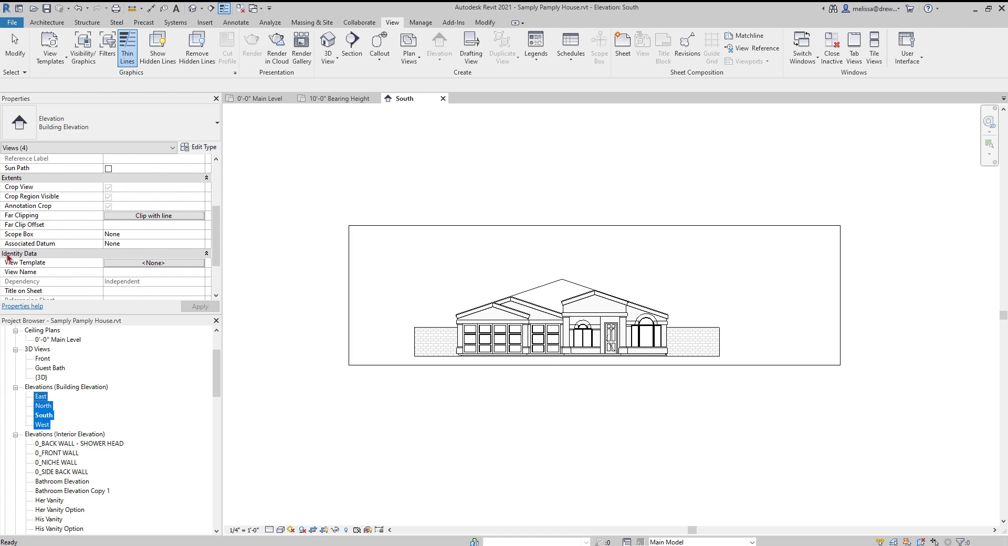
Step: Assign the Elevations template to all four elevations, then select North to confirm
left_click(121, 265)
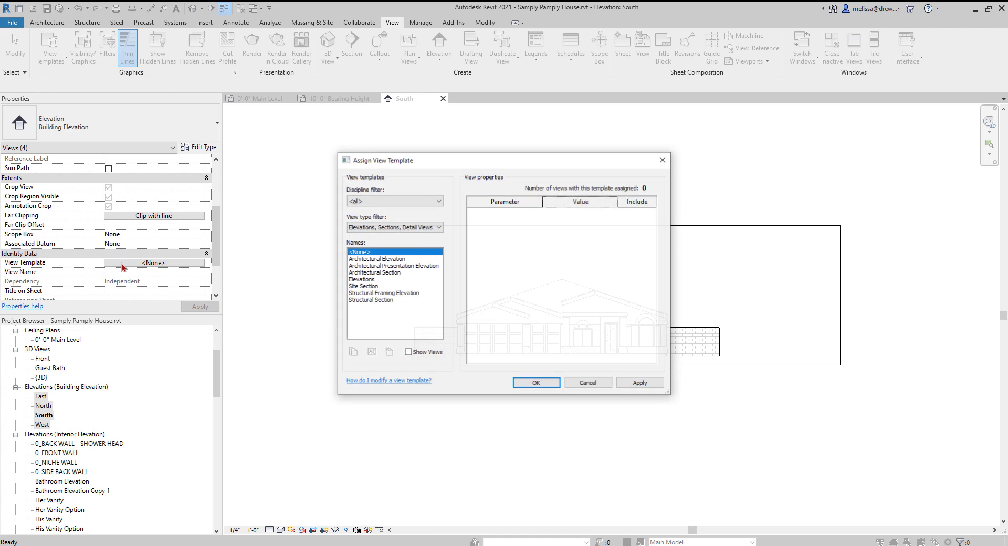
left_click(361, 279)
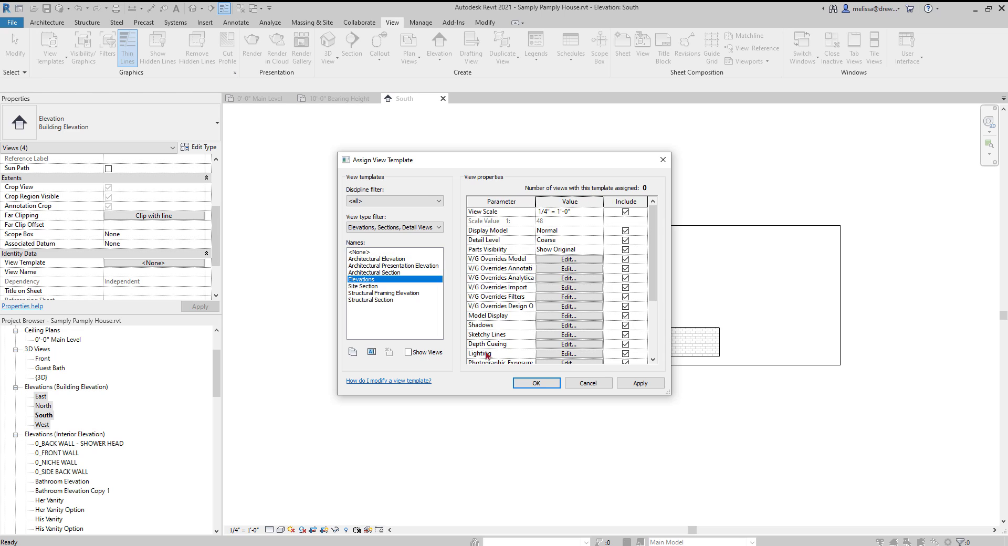
left_click(536, 383)
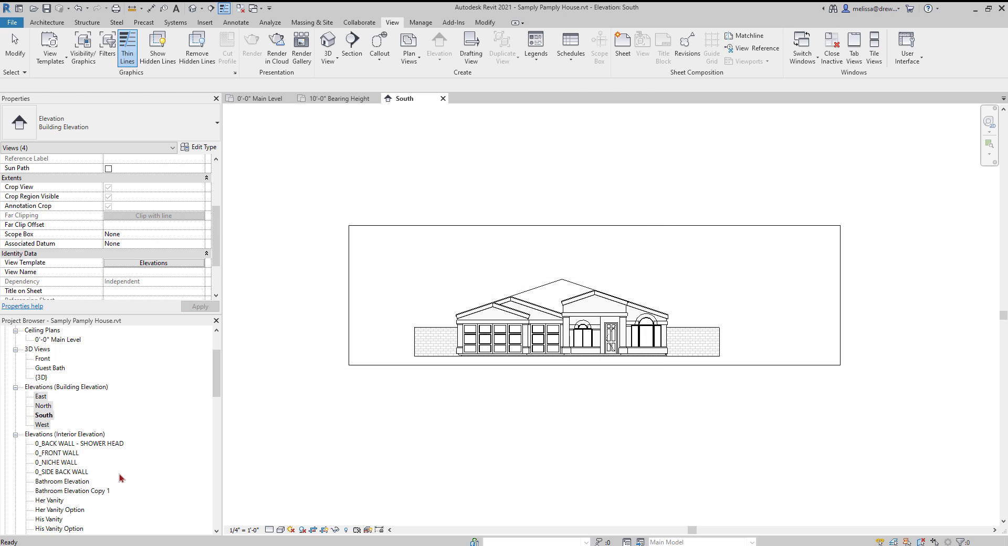
left_click(43, 406)
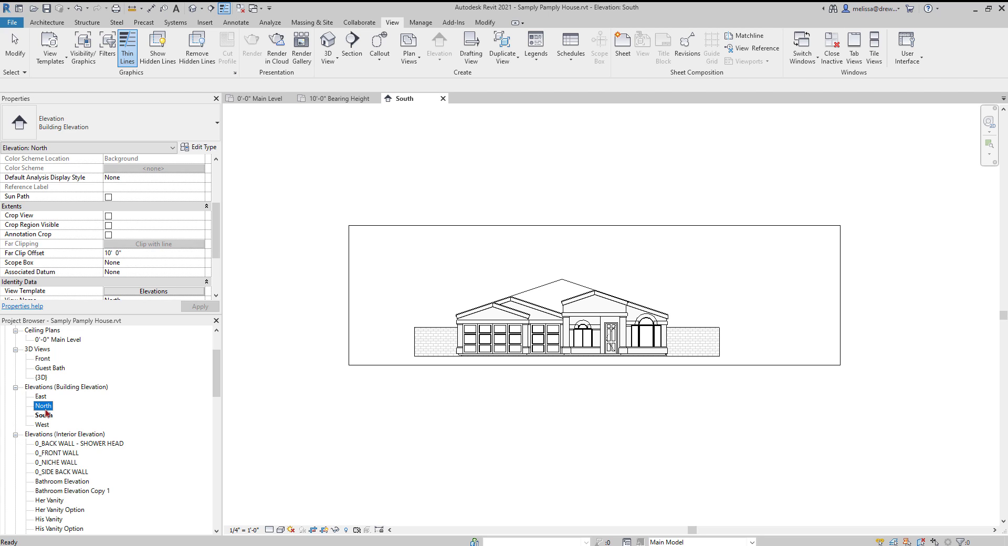
Step: Turn on the Planting category in the Elevations view template's model visibility settings
left_click(127, 292)
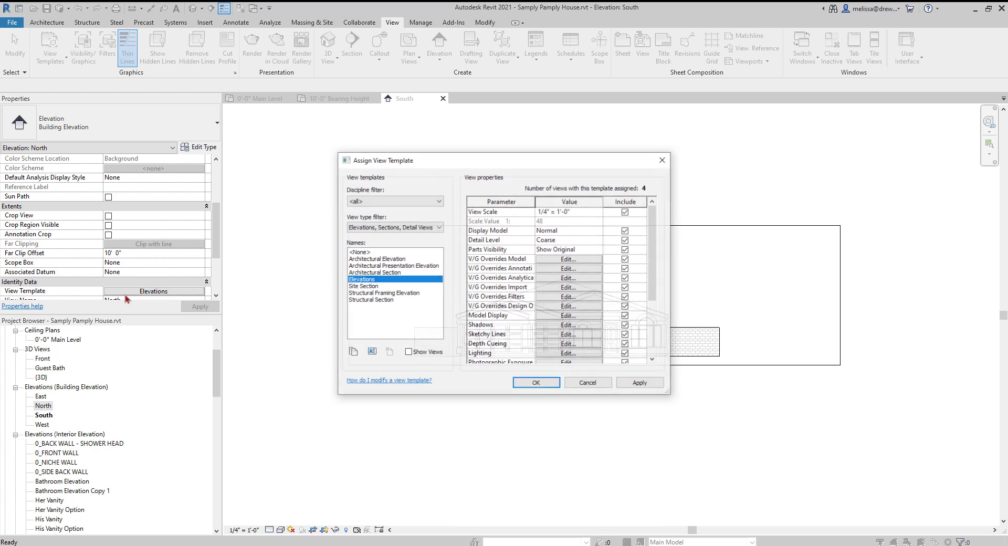
left_click(568, 260)
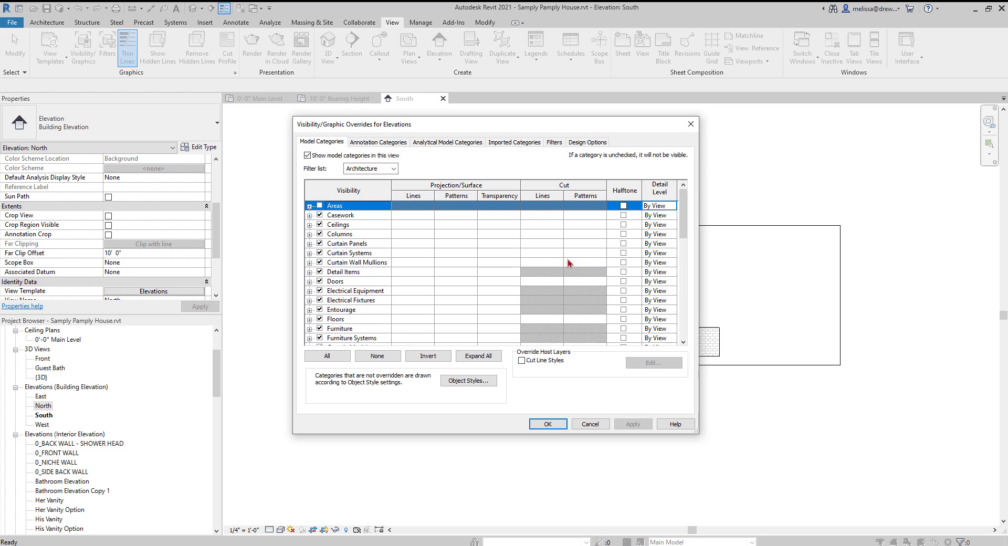
left_click(360, 312)
scroll(360, 315, "down", 4)
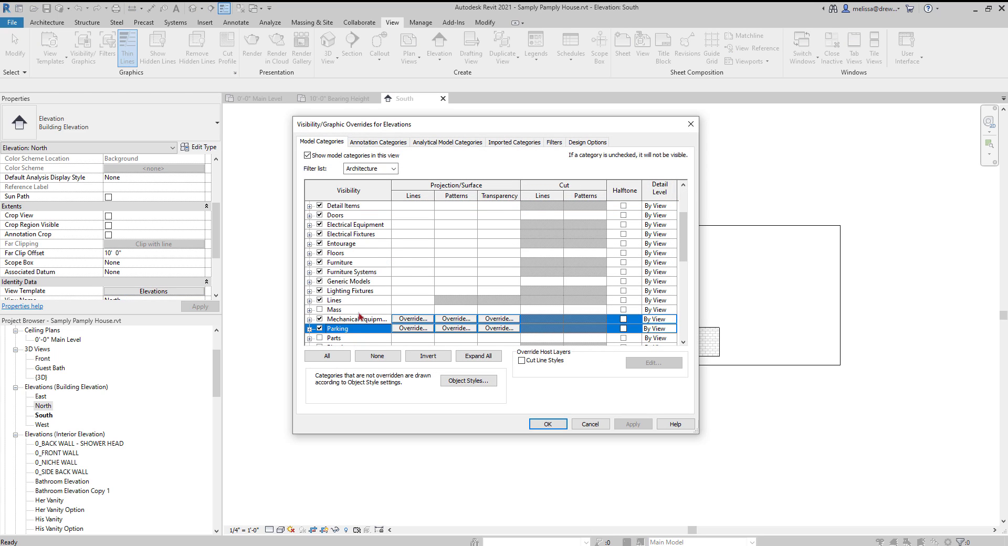
left_click(361, 319)
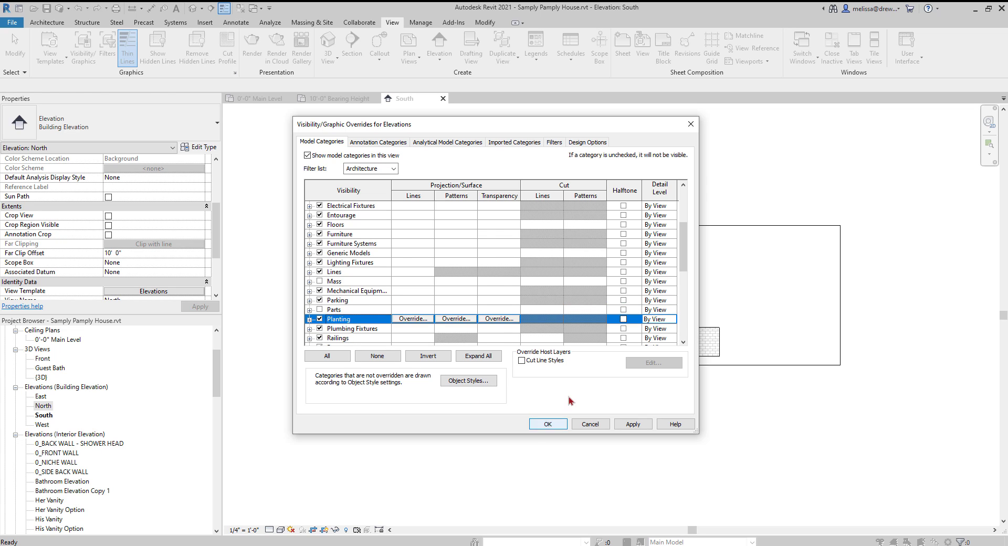
left_click(547, 423)
Step: Apply the Elevations template to the South elevation so the planting shows
left_click(536, 383)
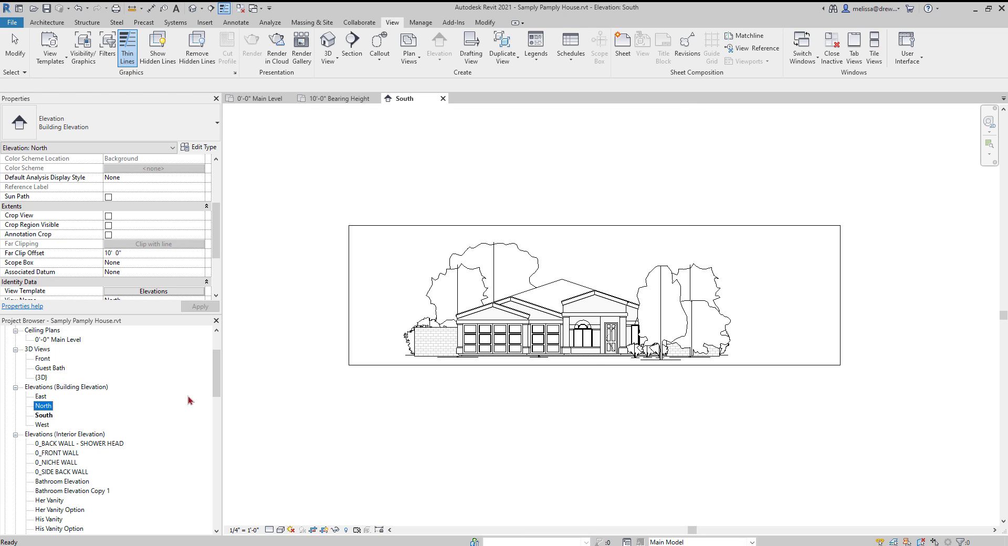
left_click(538, 185)
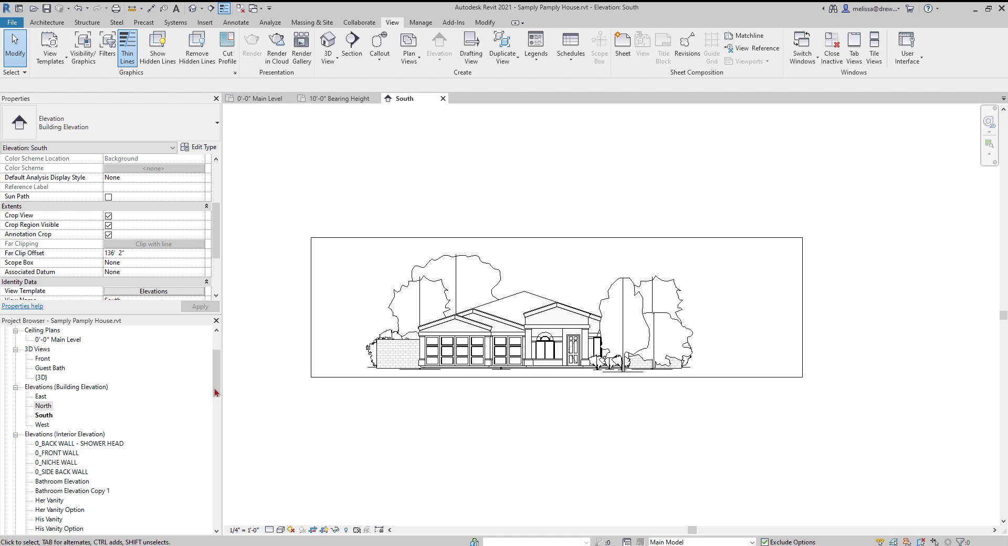
left_click_drag(214, 389, 215, 366)
Step: On the 0'-0" Main Level plan, place a camera south of the house aimed at the garage front, creating 3D View 1
double_click(58, 358)
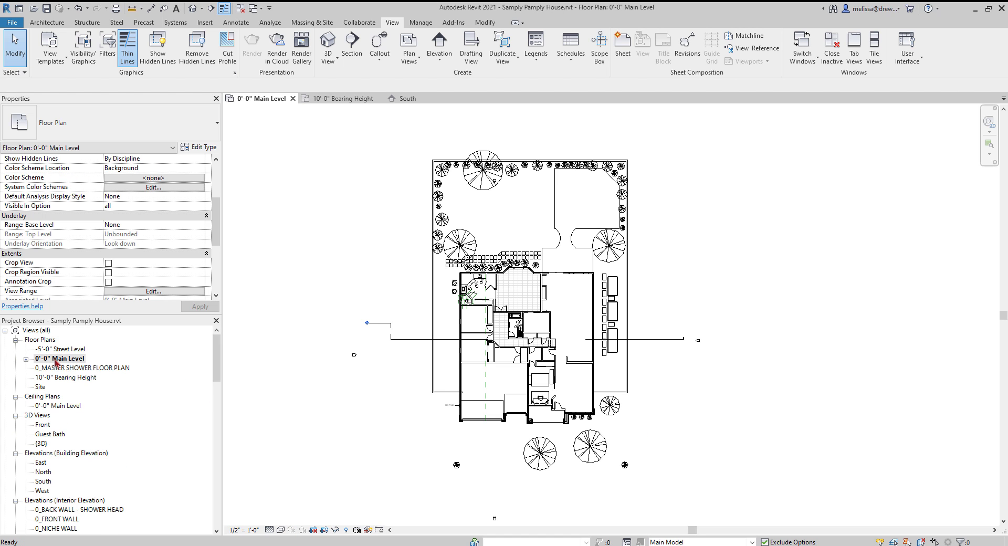
middle_click_drag(421, 400, 429, 408)
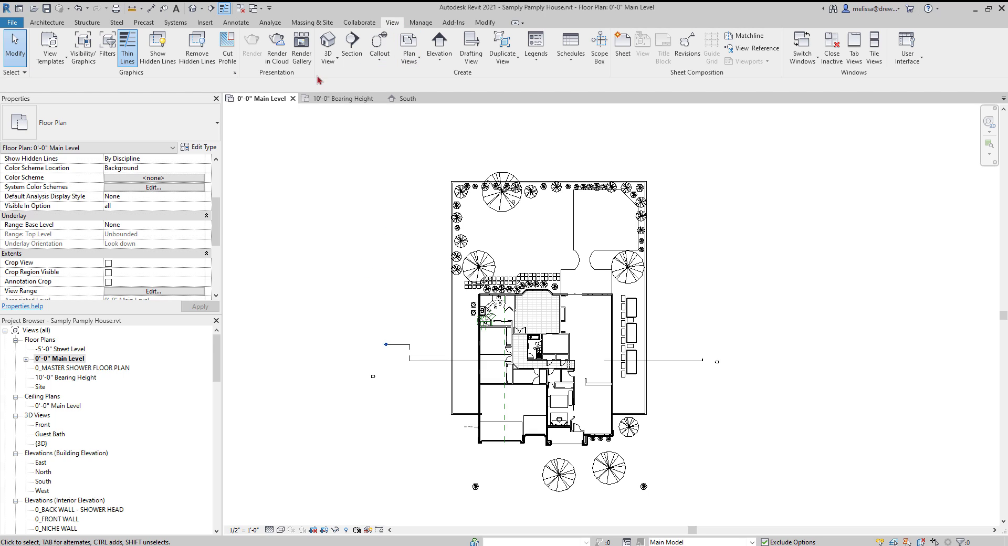
left_click(328, 63)
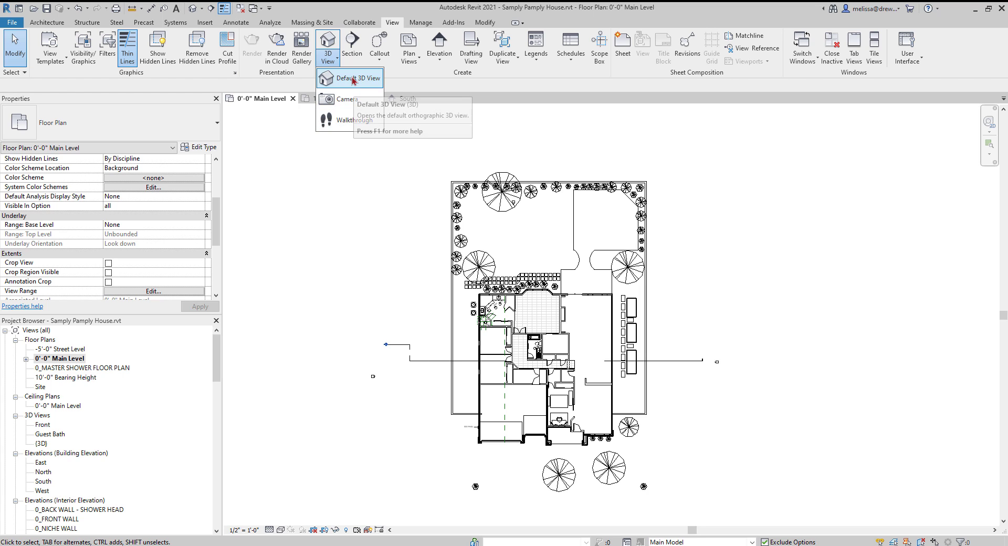
left_click(331, 104)
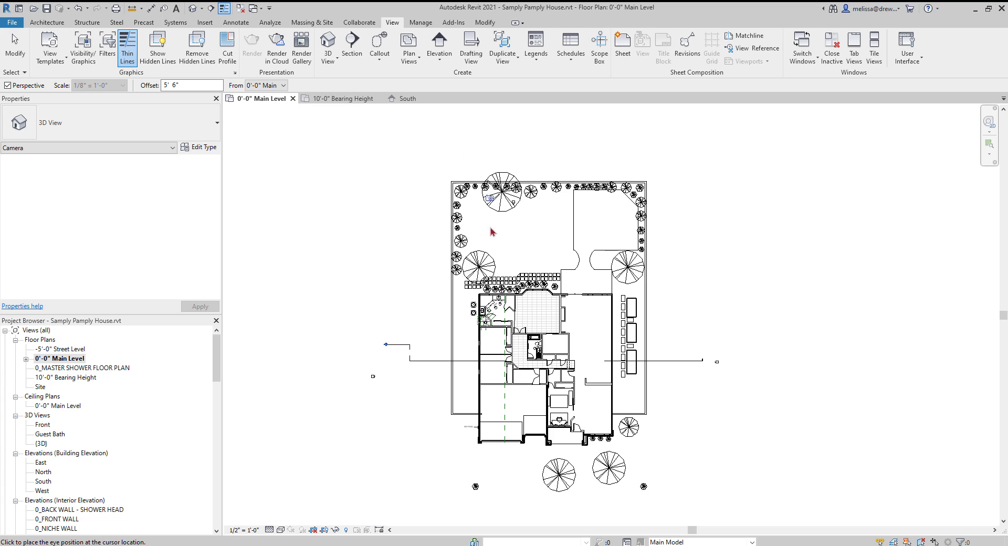
scroll(450, 478, "down", 2)
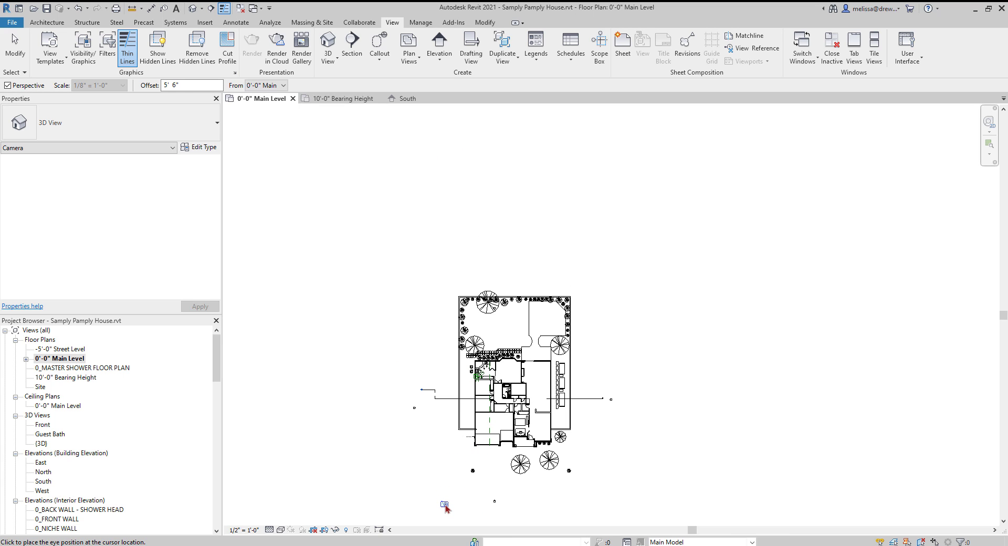
left_click(444, 505)
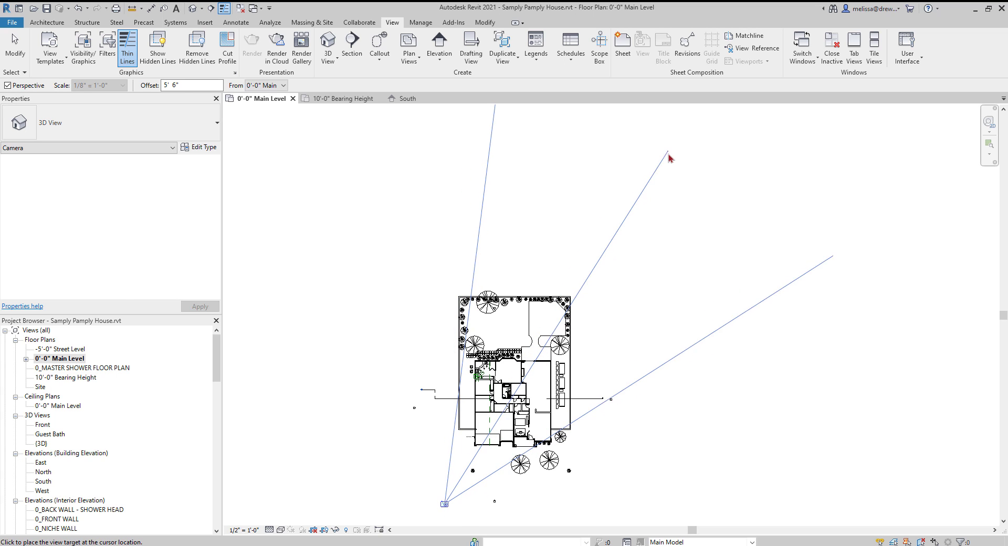
left_click(590, 288)
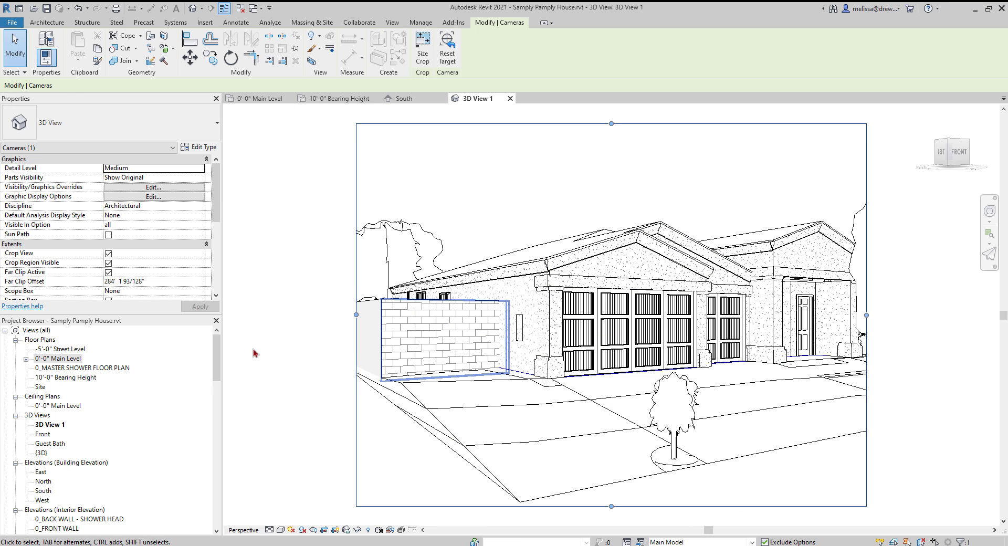
Step: Rename 3D View 1 to 'Front Perspective'
right_click(55, 427)
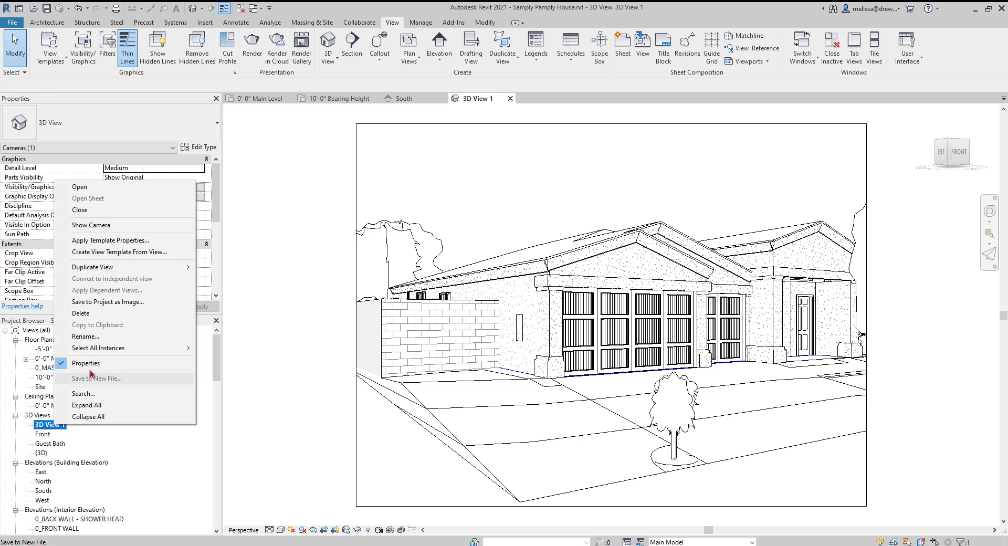
left_click(102, 338)
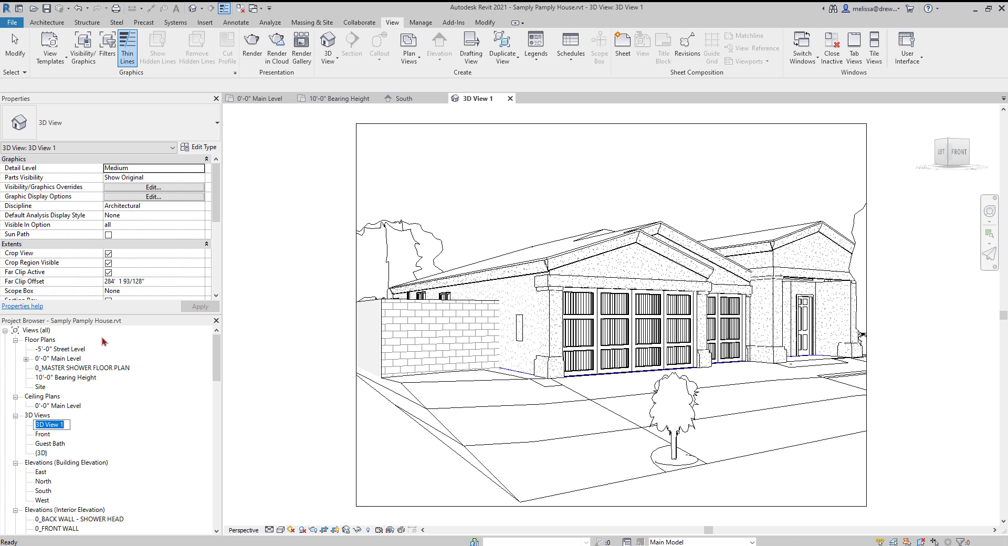
type("Front Perspective")
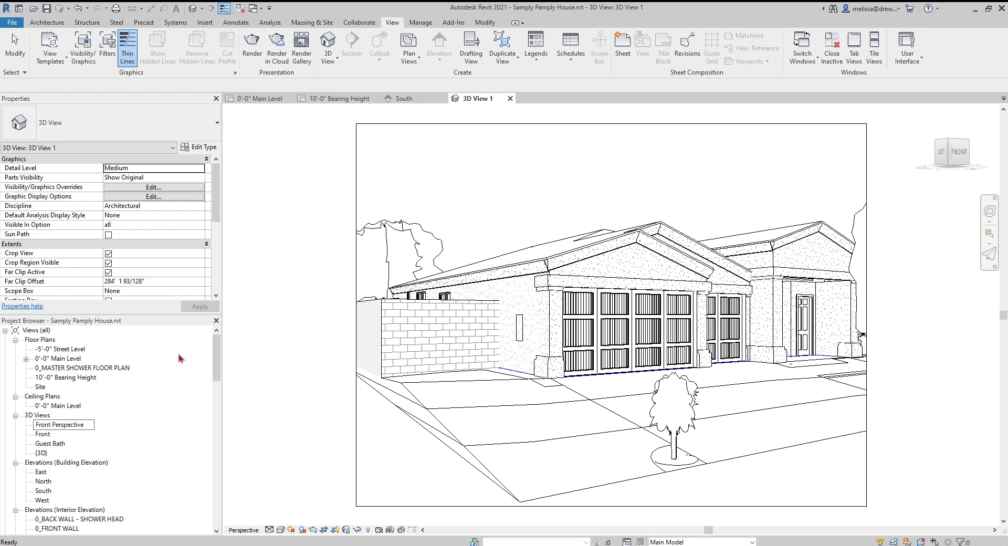
key("Return")
left_click(777, 508)
Step: Keep the view's projection mode set to Perspective
scroll(44, 275, "down", 3)
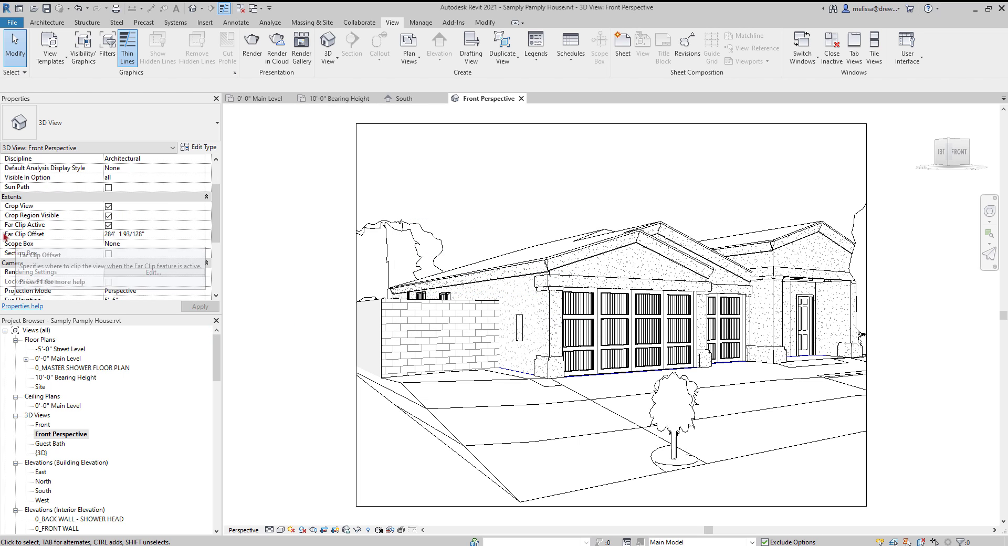
scroll(44, 278, "down", 3)
left_click(194, 262)
left_click(199, 263)
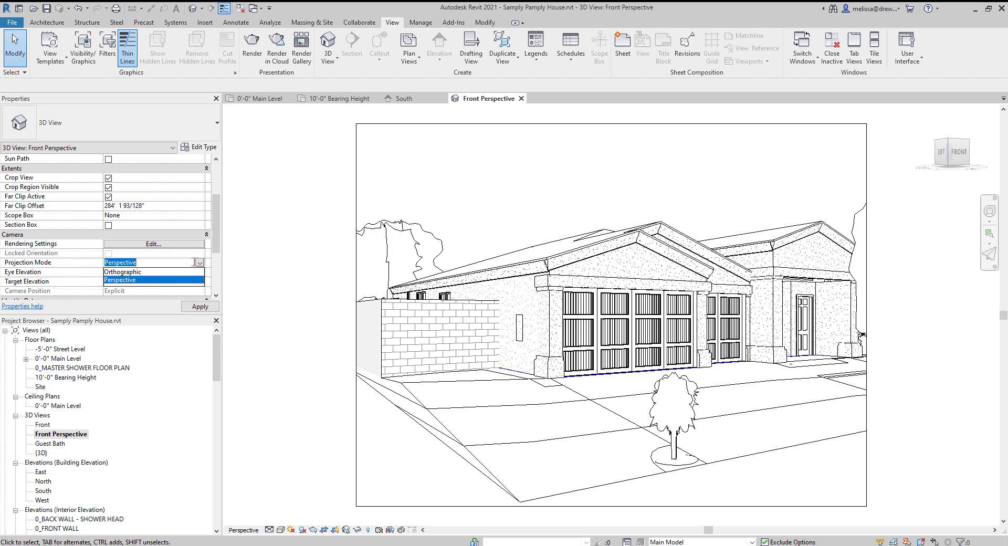
left_click(201, 263)
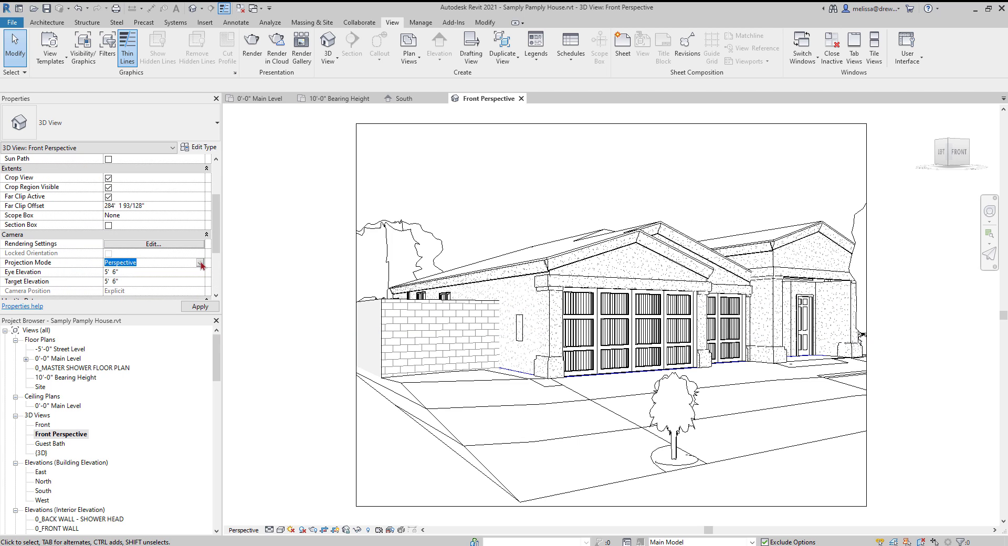
Step: Try an 8' eye elevation, reset it to 5' 6", and recentre the crop frame
left_click(135, 271)
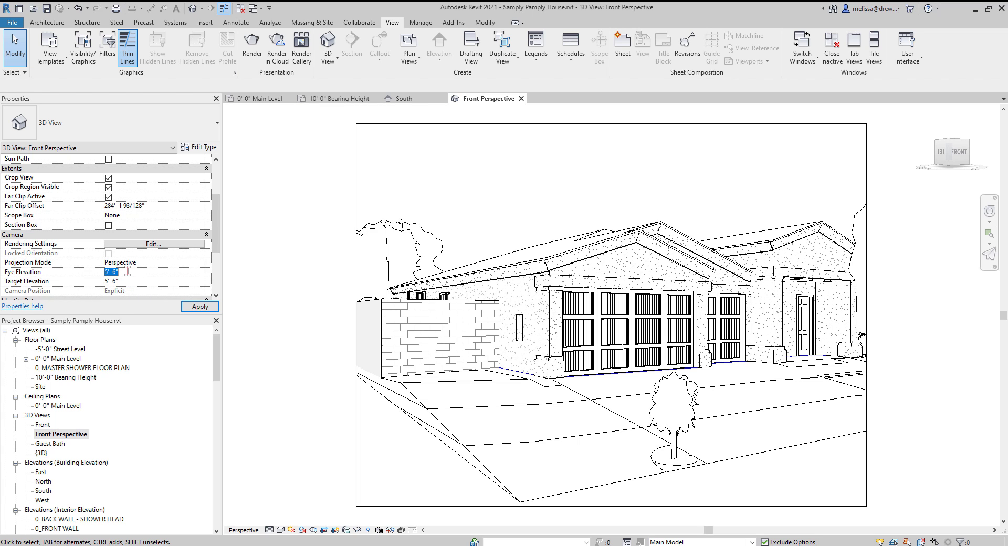
type("8")
key("Return")
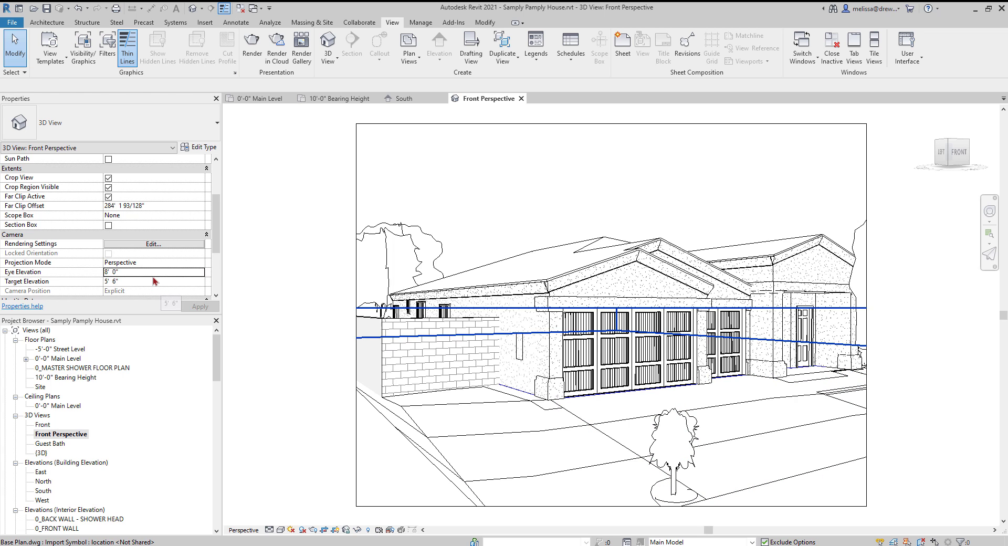
left_click(153, 274)
type("5 6")
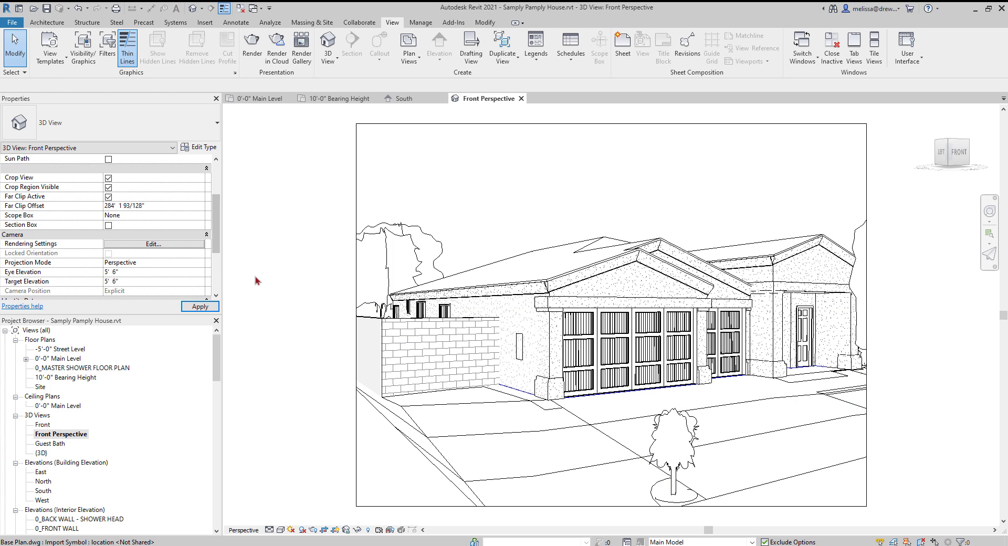
key("Return")
scroll(590, 461, "down", 2)
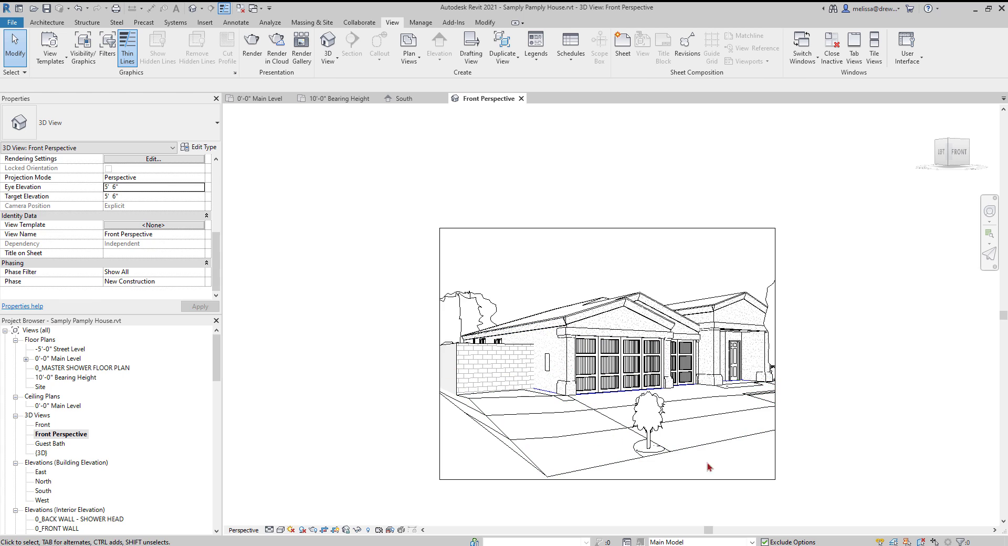
middle_click_drag(737, 478, 704, 479)
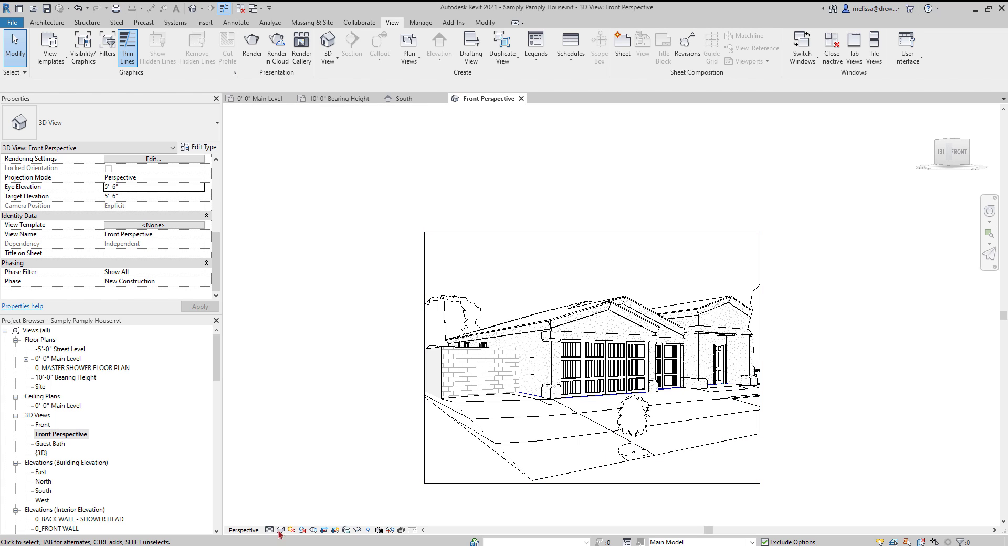
Step: Show the Front Perspective camera on the Main Level floor plan
left_click(258, 100)
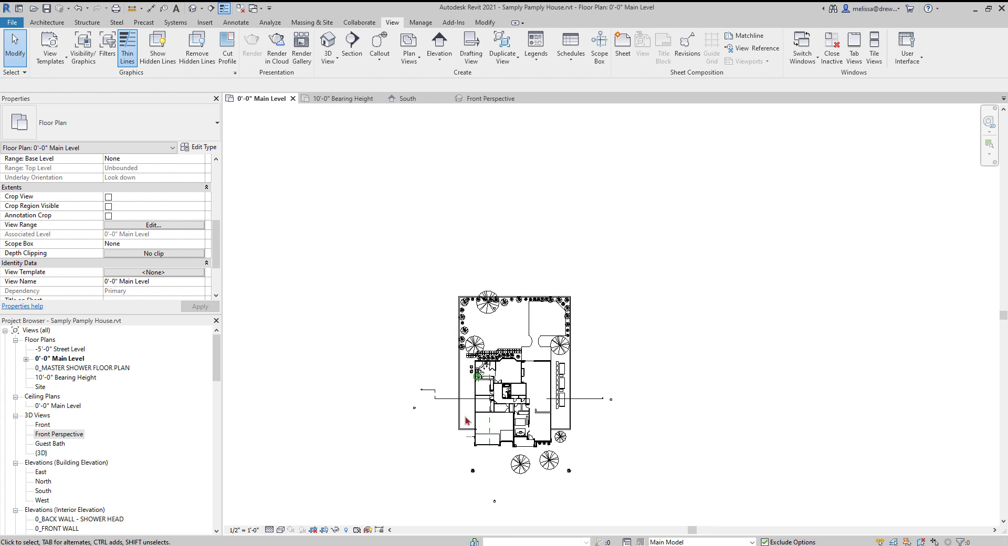
scroll(423, 488, "up", 1)
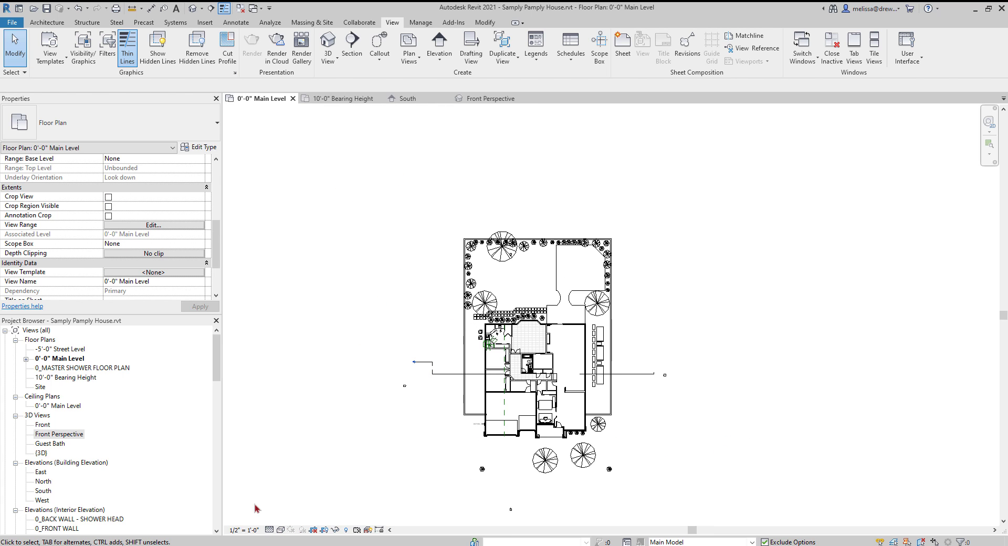
left_click(51, 434)
right_click(44, 439)
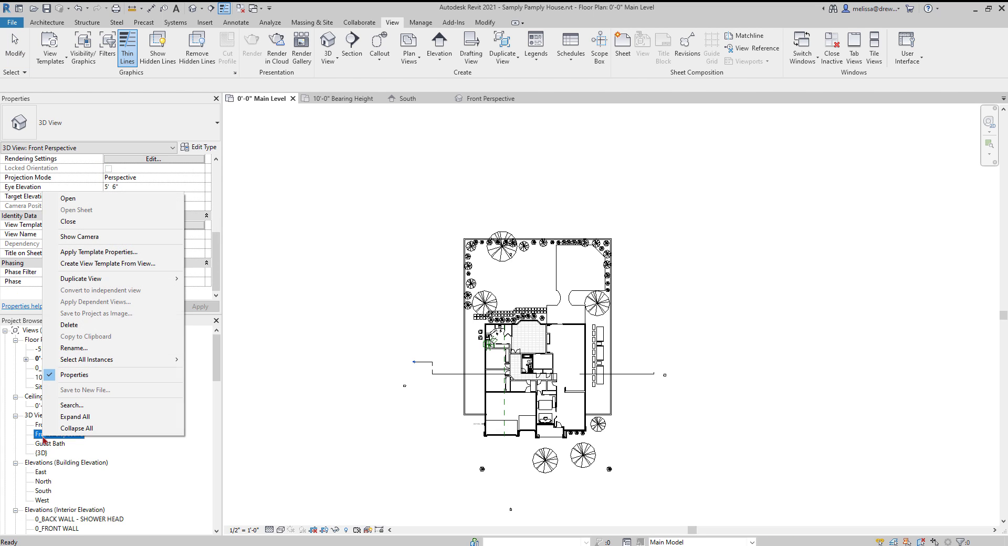
left_click(89, 239)
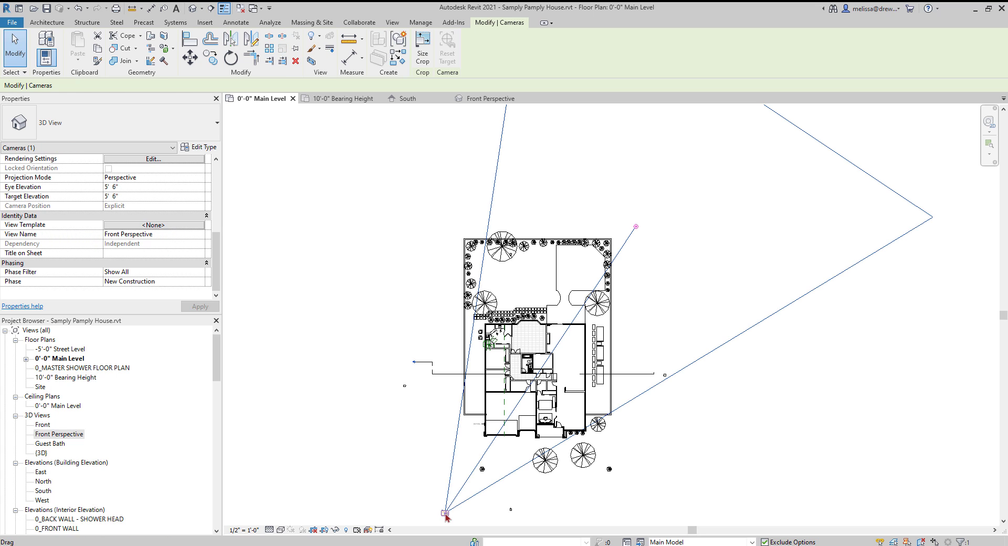
Step: Move the camera along the street, pull in the far clip, re-aim at the house, and reopen Front Perspective
left_click_drag(445, 516, 489, 513)
scroll(487, 514, "down", 2)
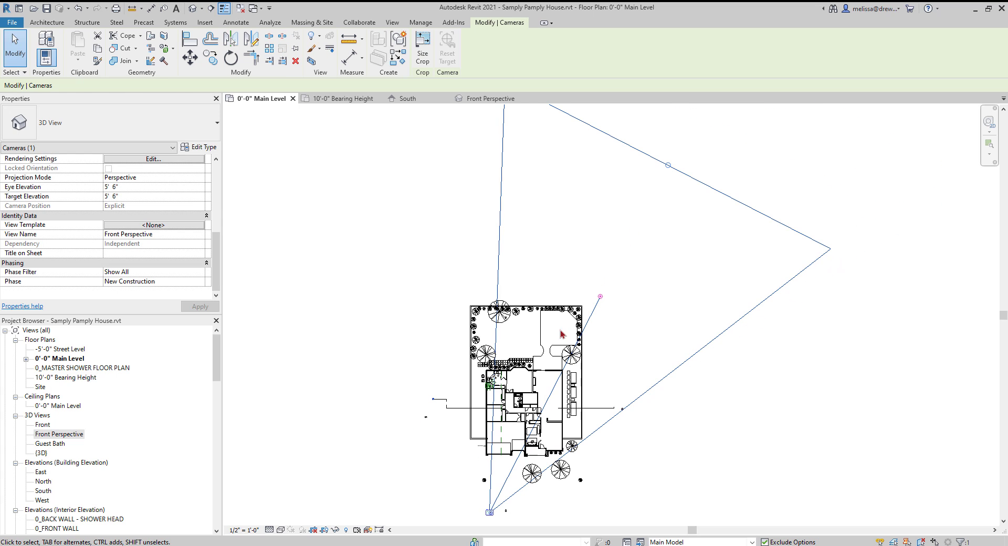
left_click_drag(667, 165, 657, 186)
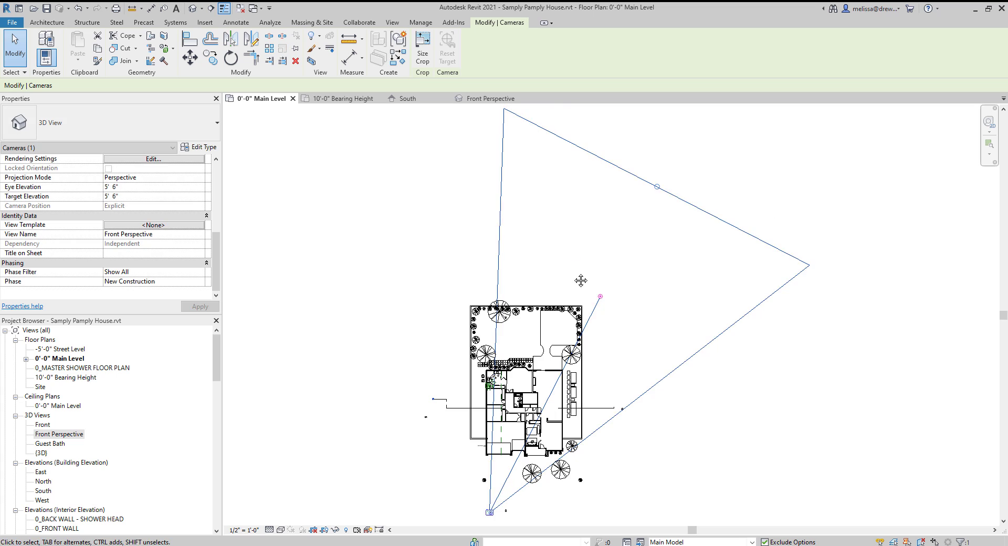
middle_click_drag(580, 280, 589, 335)
left_click_drag(609, 351, 558, 329)
scroll(558, 329, "down", 2)
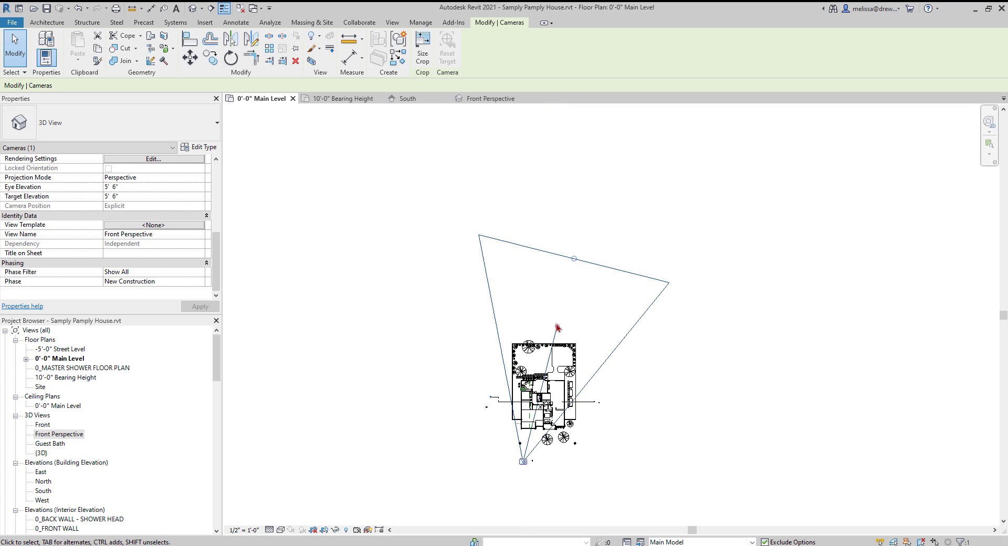
double_click(67, 430)
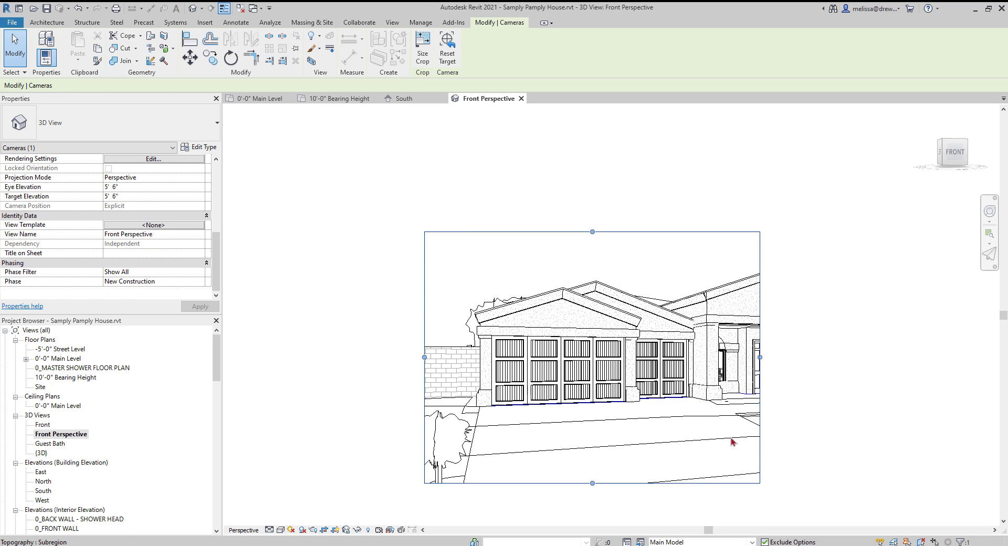